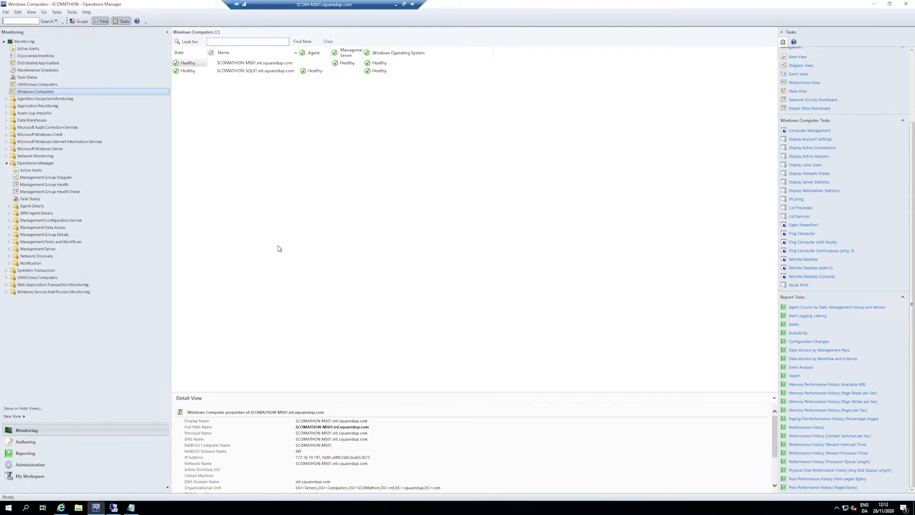
# Step: Collapse the Operations Manager folder and open the performance view of the SCOMATHON-SQL01 Windows computer
pyautogui.click(8, 163)
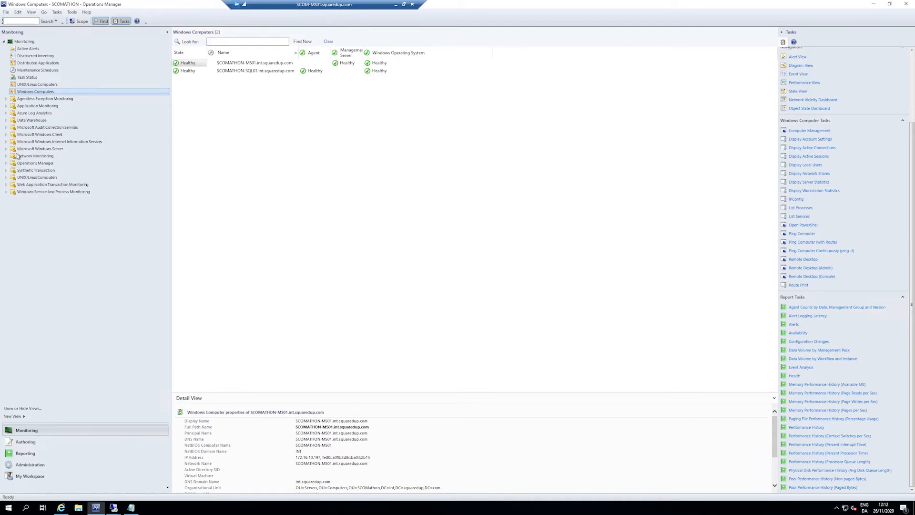
pyautogui.click(188, 70)
pyautogui.rightClick(202, 70)
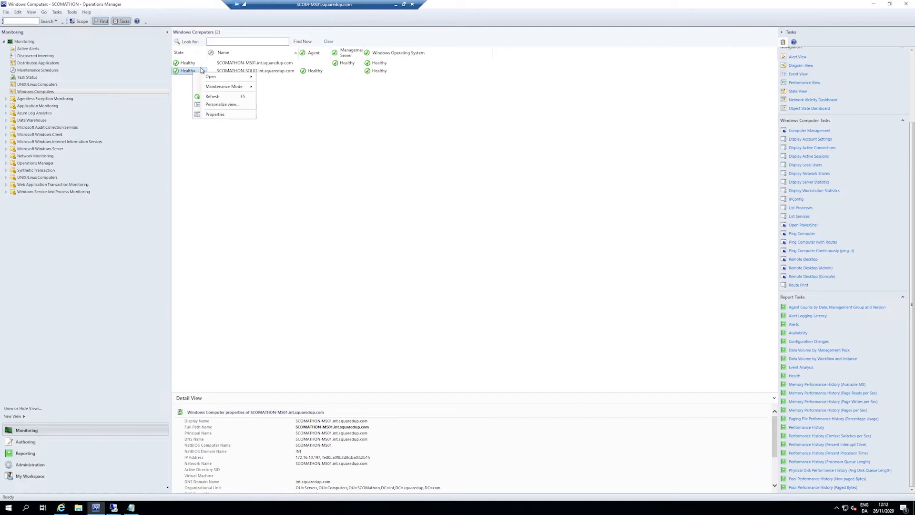
pyautogui.moveTo(242, 76)
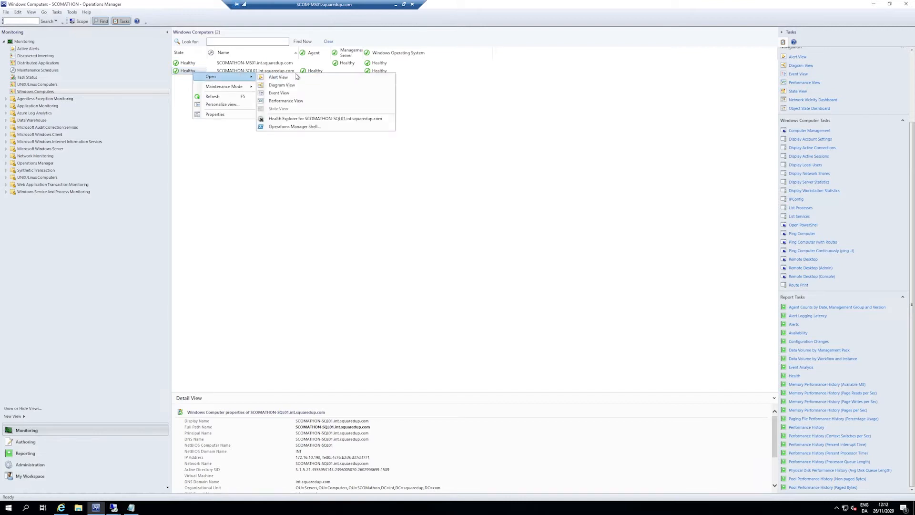
pyautogui.click(333, 100)
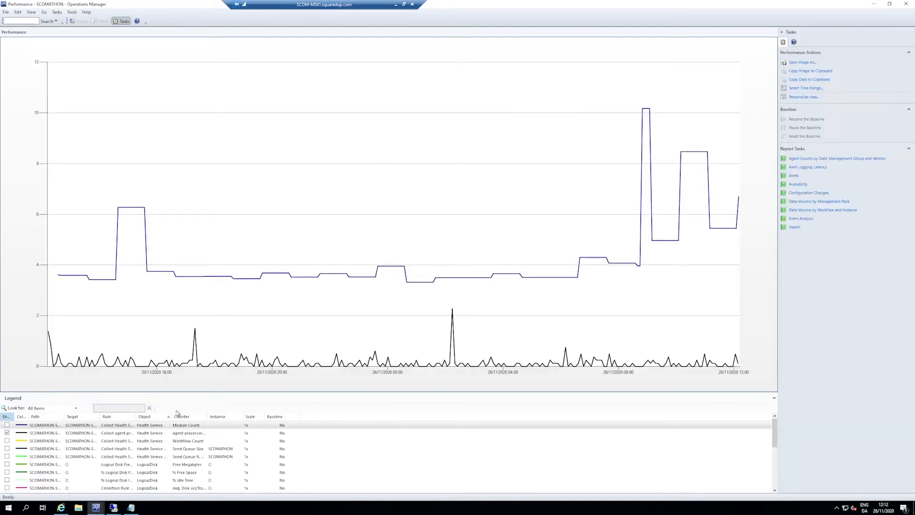
# Step: Browse the performance legend, highlighting the % Processor Time series and the agent processor utilization series
pyautogui.click(101, 417)
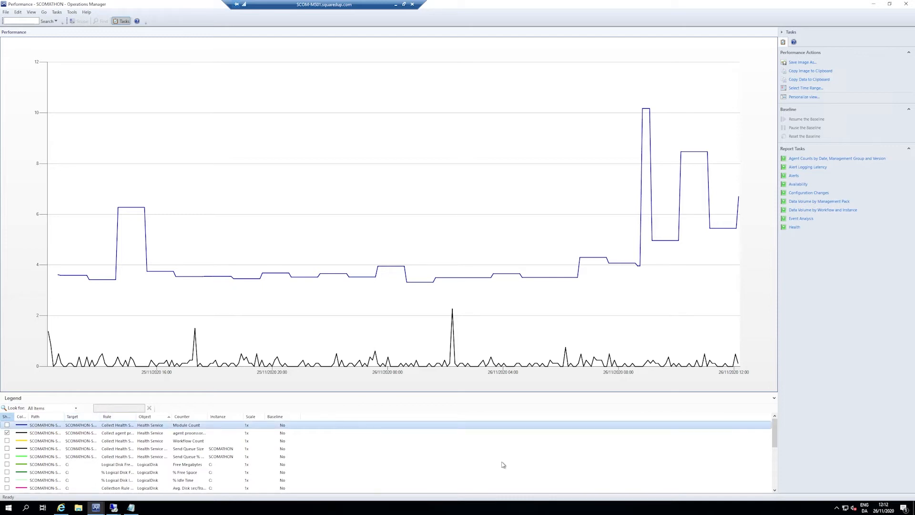
pyautogui.scroll(-5, 500, 463)
pyautogui.click(91, 475)
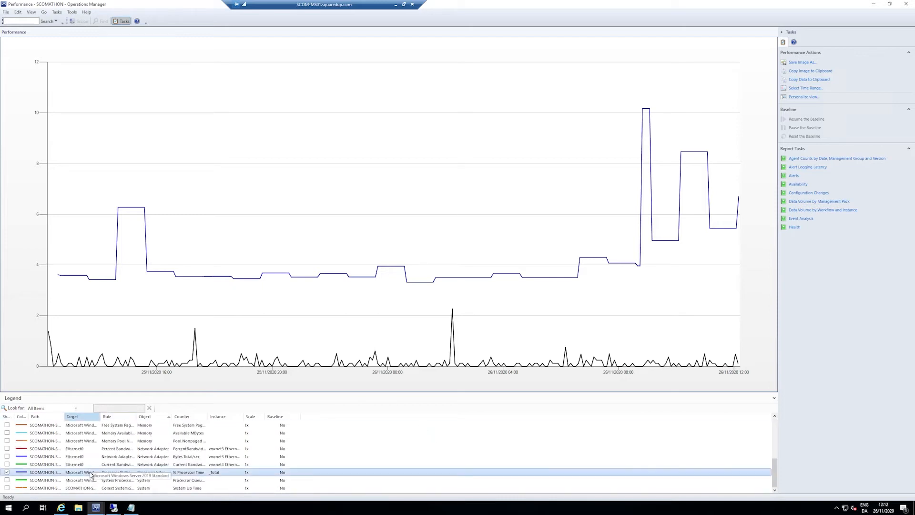
pyautogui.scroll(2, 374, 461)
pyautogui.scroll(3, 374, 461)
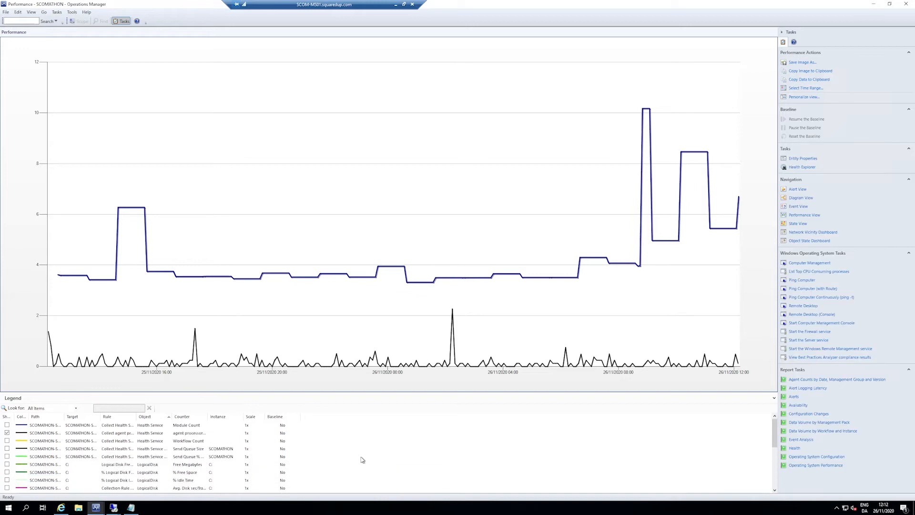
pyautogui.click(108, 433)
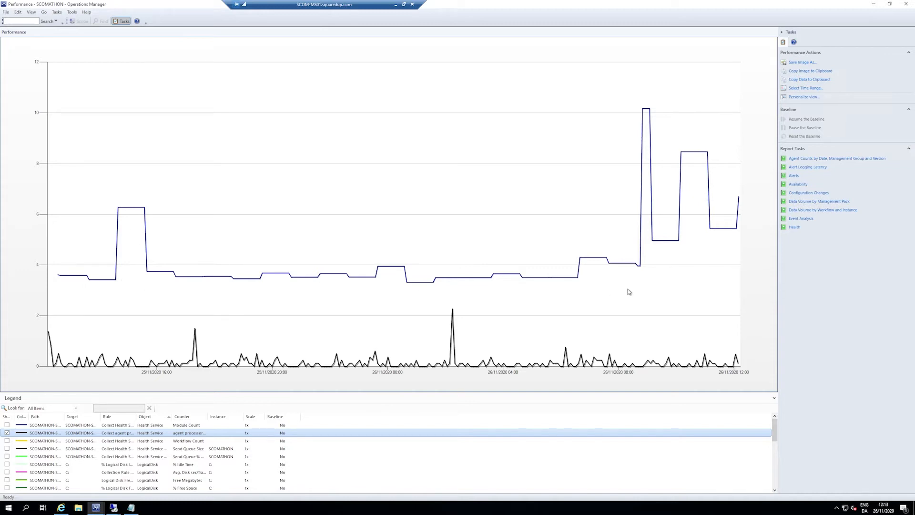
# Step: Set the performance chart's time range to the last 7 days
pyautogui.click(817, 89)
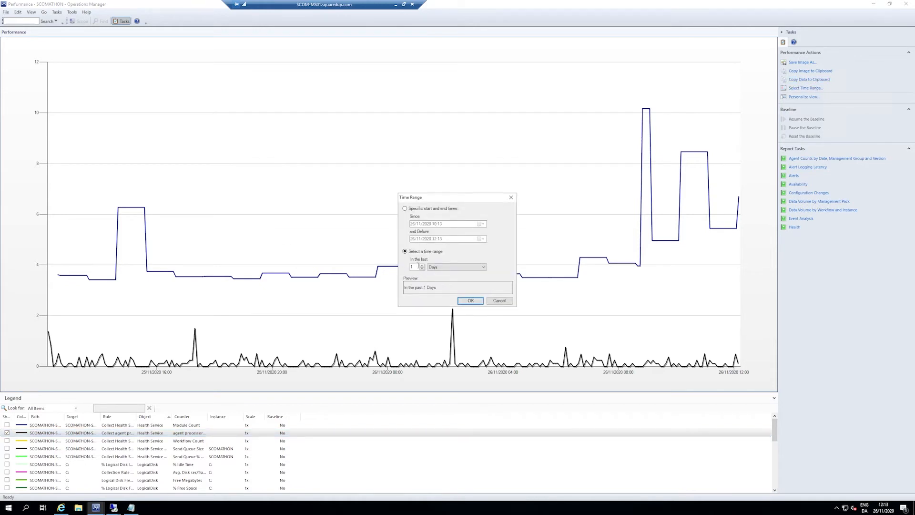
pyautogui.moveTo(399, 266); pyautogui.dragTo(351, 284)
pyautogui.write('7')
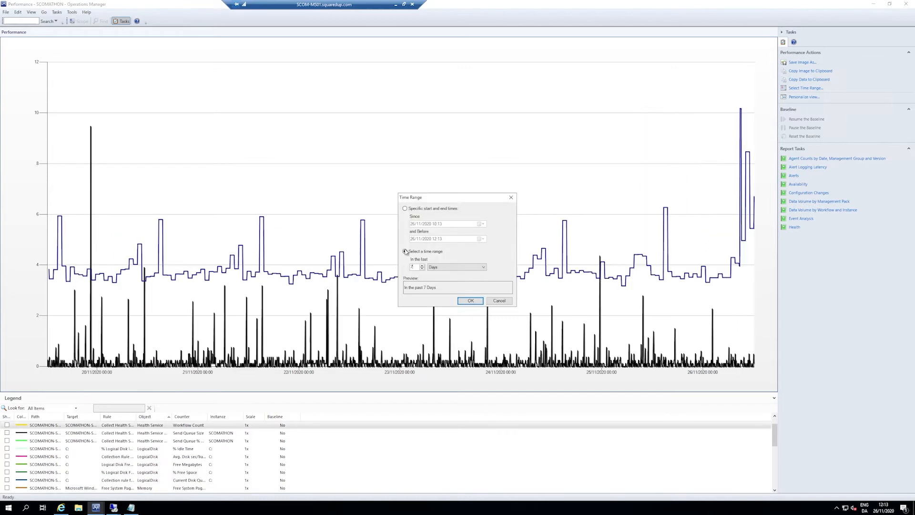
pyautogui.click(471, 301)
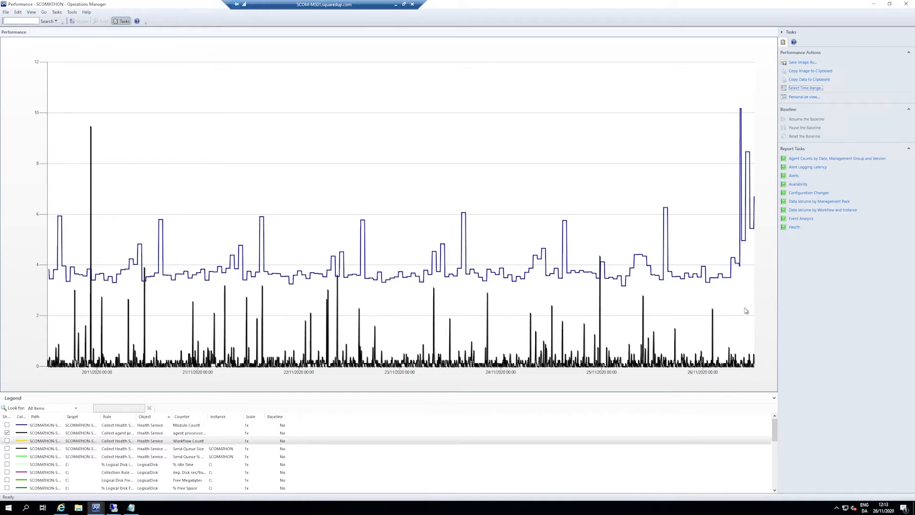
# Step: Review the remaining counters in the performance legend and close the performance view
pyautogui.scroll(-3, 459, 441)
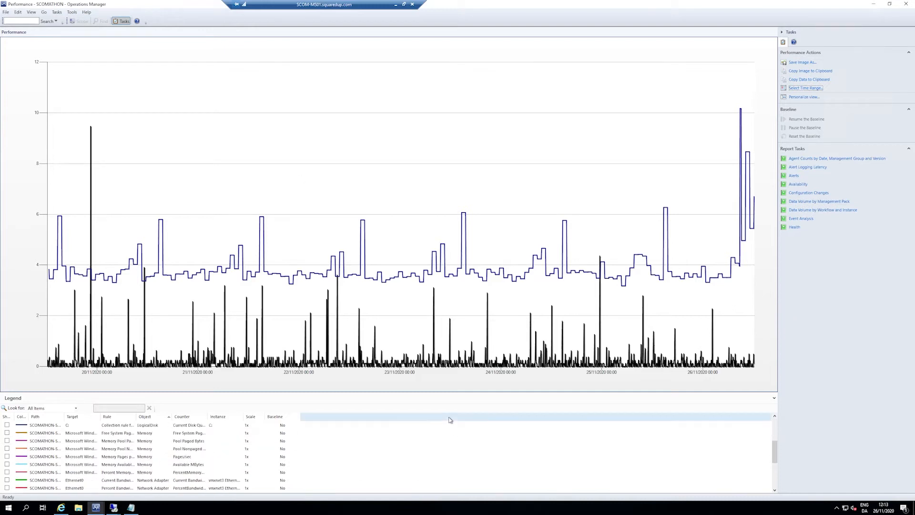
pyautogui.scroll(3, 96, 448)
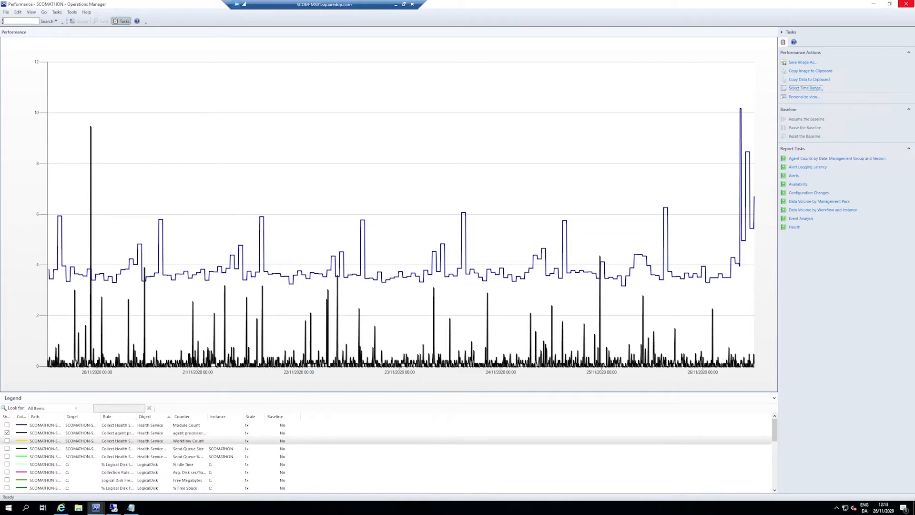
pyautogui.click(903, 8)
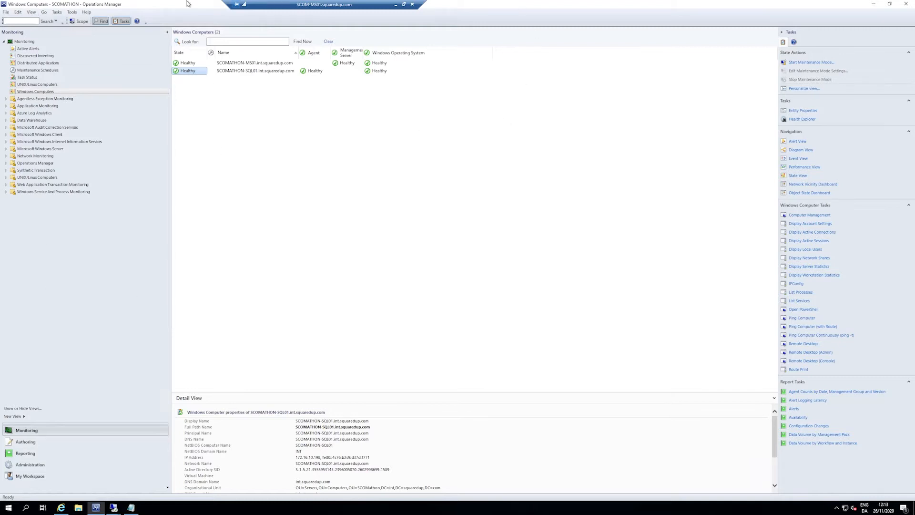
pyautogui.rightClick(189, 72)
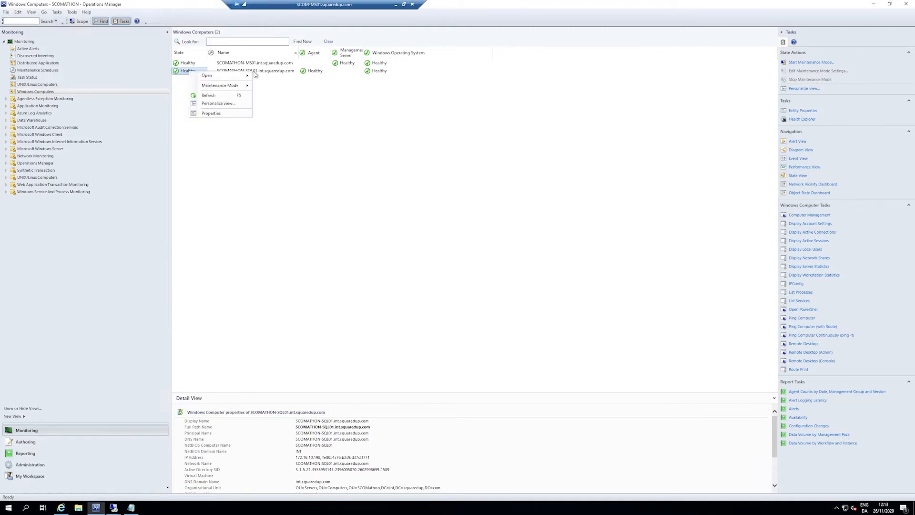
pyautogui.press('Escape')
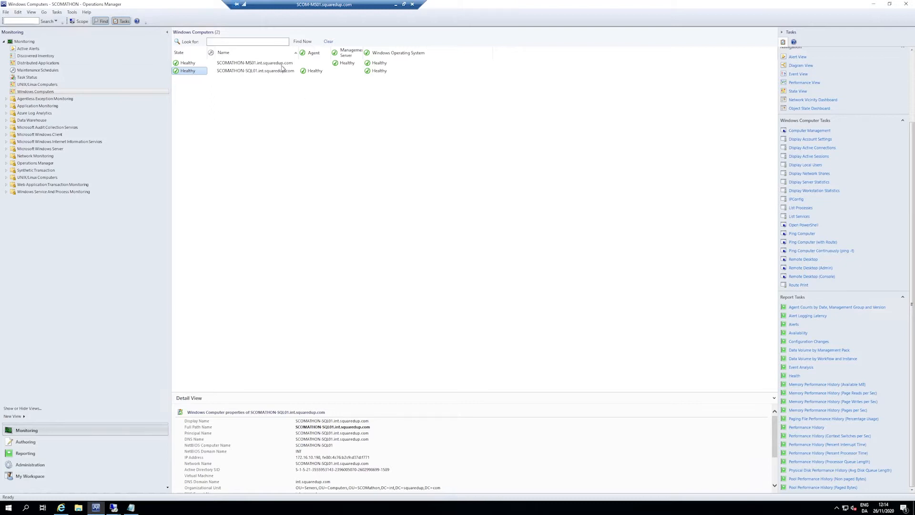
pyautogui.click(61, 453)
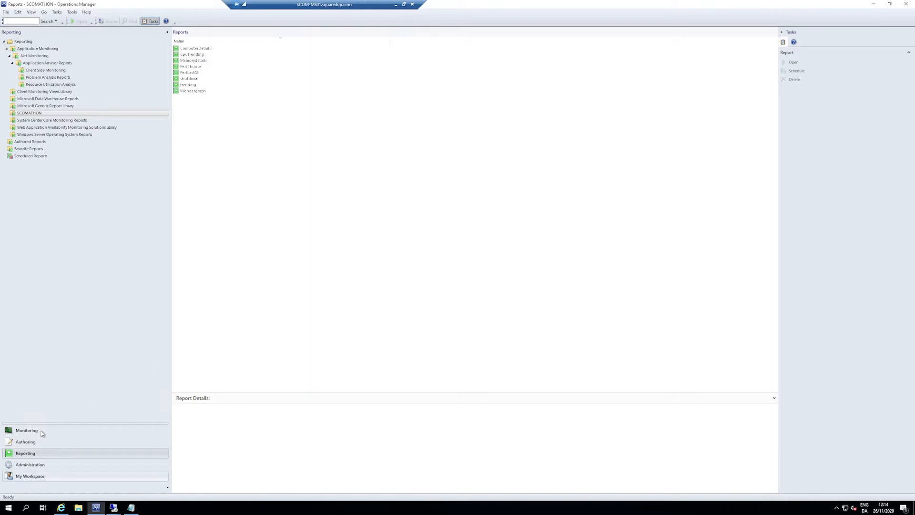
pyautogui.click(65, 430)
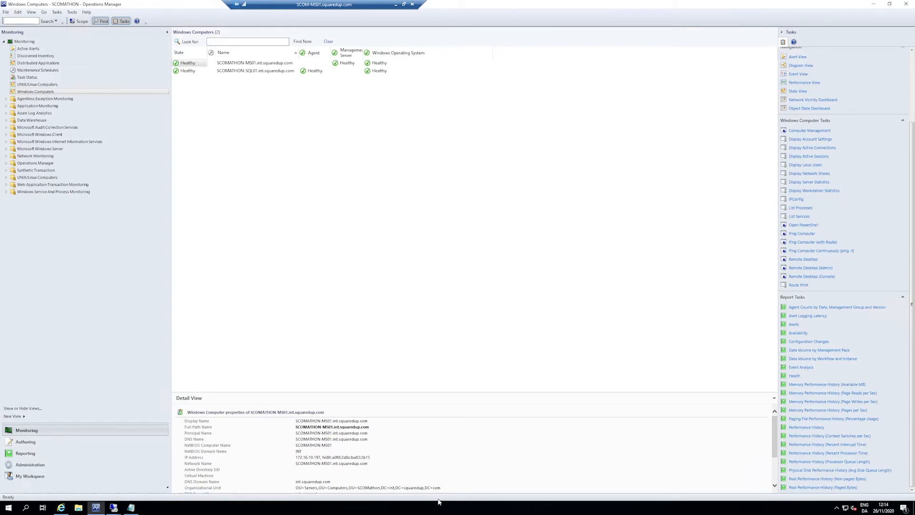
pyautogui.moveTo(373, 422); pyautogui.dragTo(295, 423)
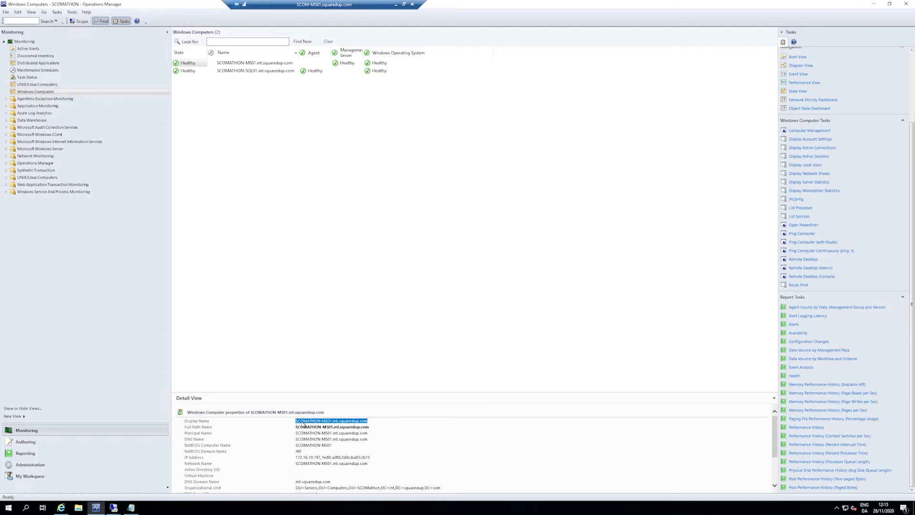
pyautogui.click(343, 382)
# Step: Copy the full path name of SCOMATHON-SQL01 from its computer details
pyautogui.click(257, 72)
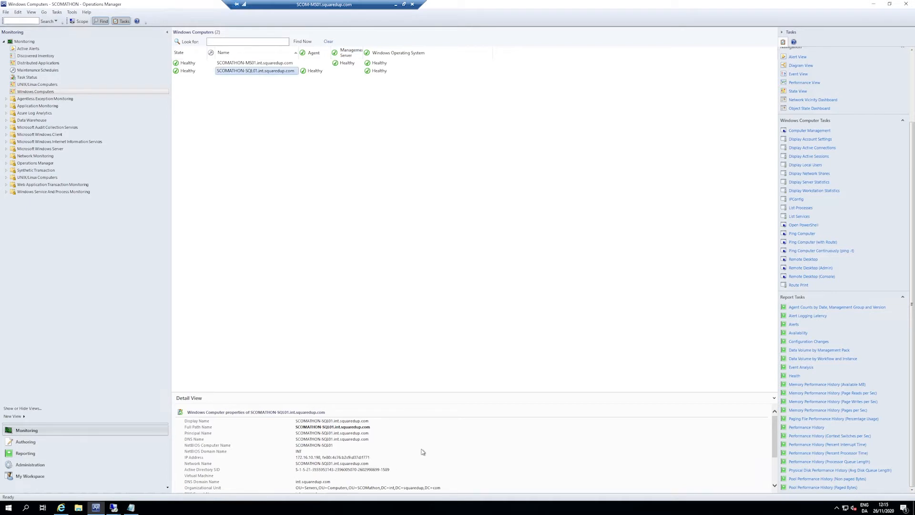
pyautogui.moveTo(371, 427); pyautogui.dragTo(297, 429)
pyautogui.hotkey('ctrl', 'c')
pyautogui.click(387, 430)
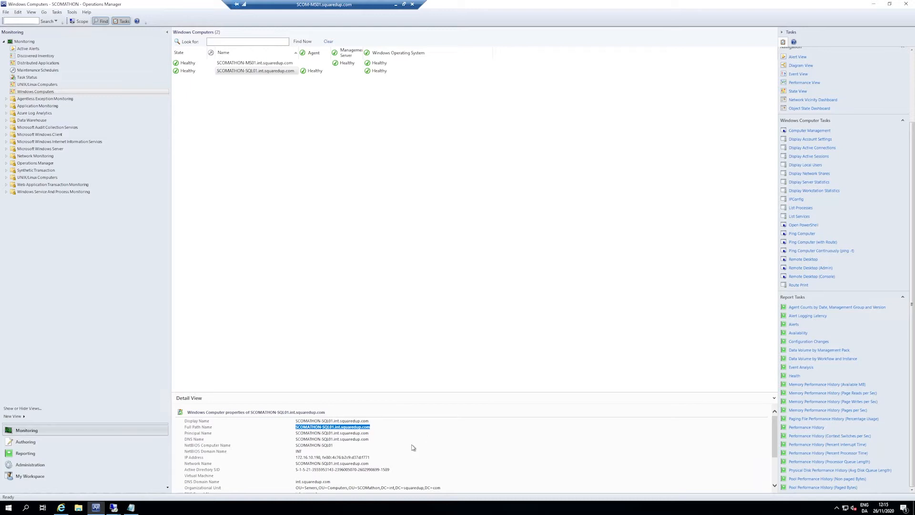
# Step: Run the ComputerDetails report for SCOMATHON-SQL01.int.squaredup.com and close it after viewing the overview
pyautogui.click(41, 455)
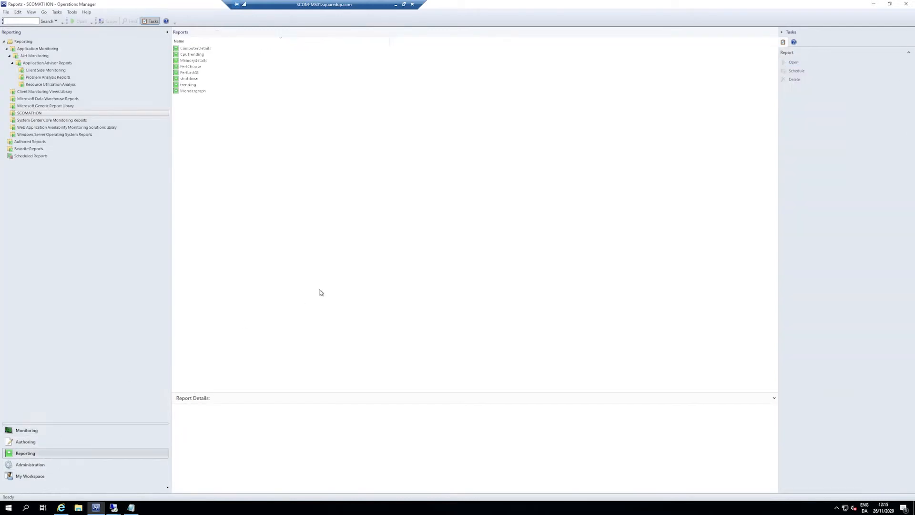
pyautogui.doubleClick(202, 48)
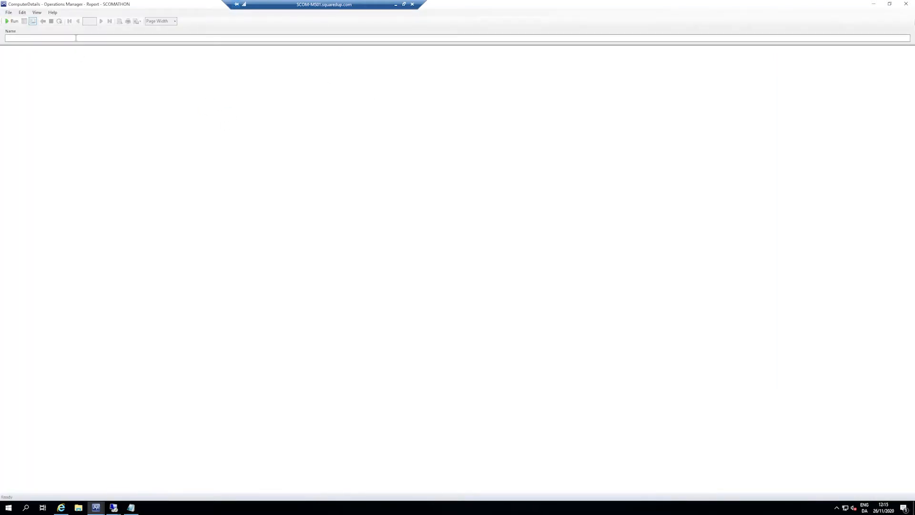
pyautogui.hotkey('ctrl', 'v')
pyautogui.click(13, 21)
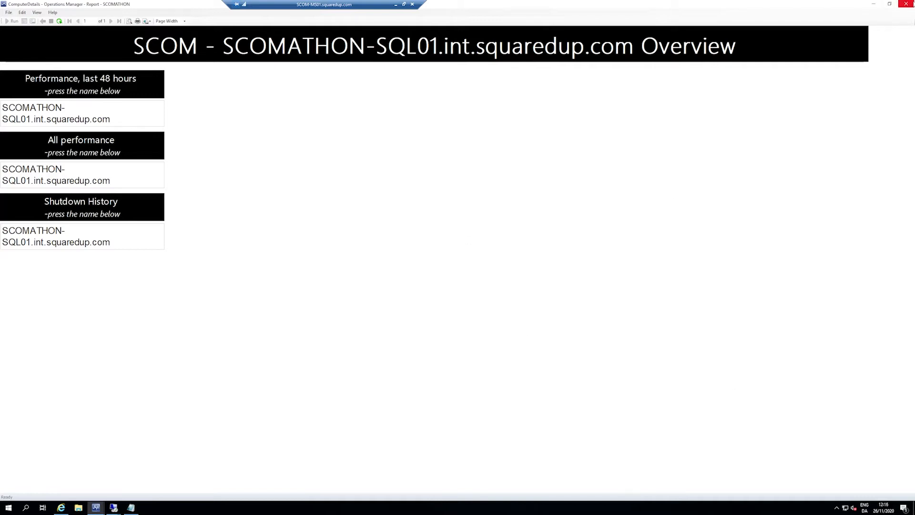
pyautogui.click(907, 4)
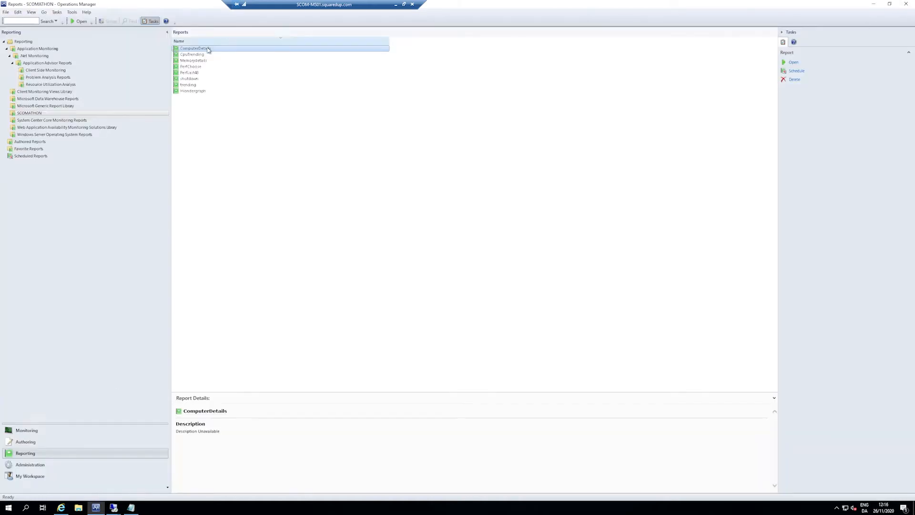
# Step: Run the ComputerDetails report with a person's first name in place of the computer name, and close it
pyautogui.doubleClick(209, 50)
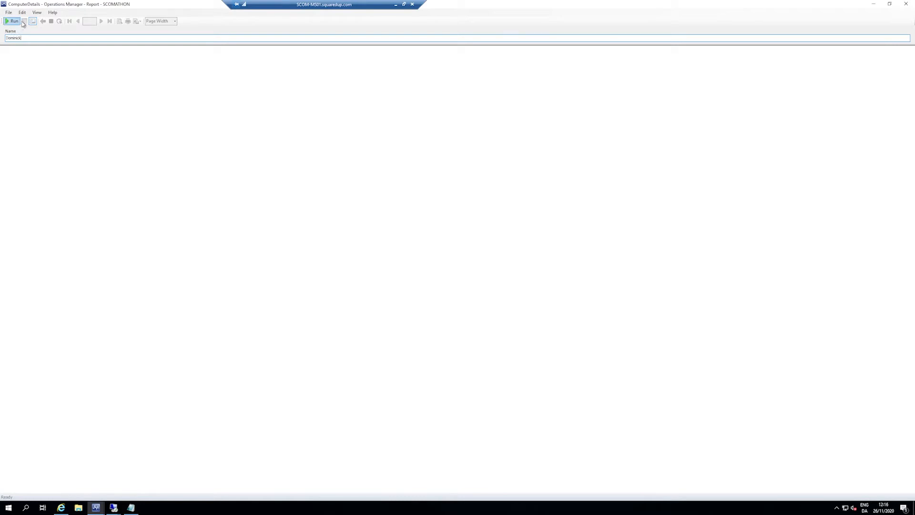
pyautogui.click(13, 22)
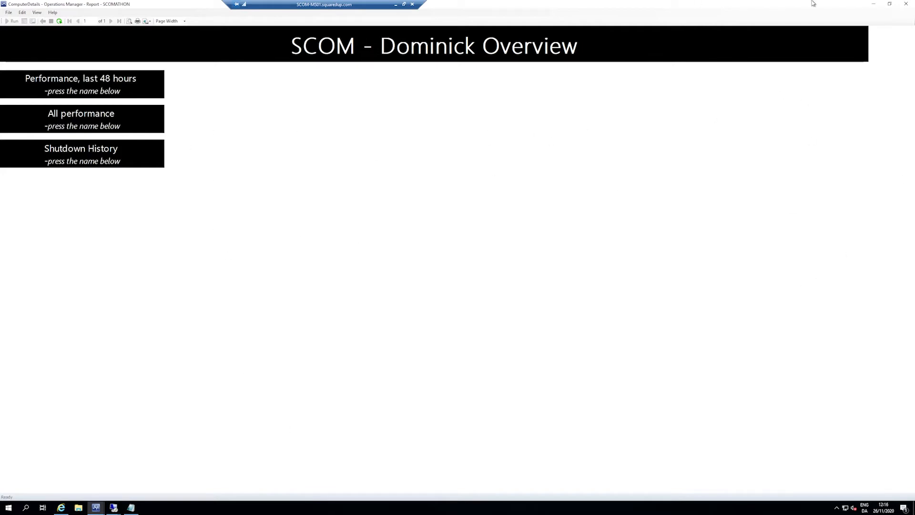
pyautogui.click(911, 4)
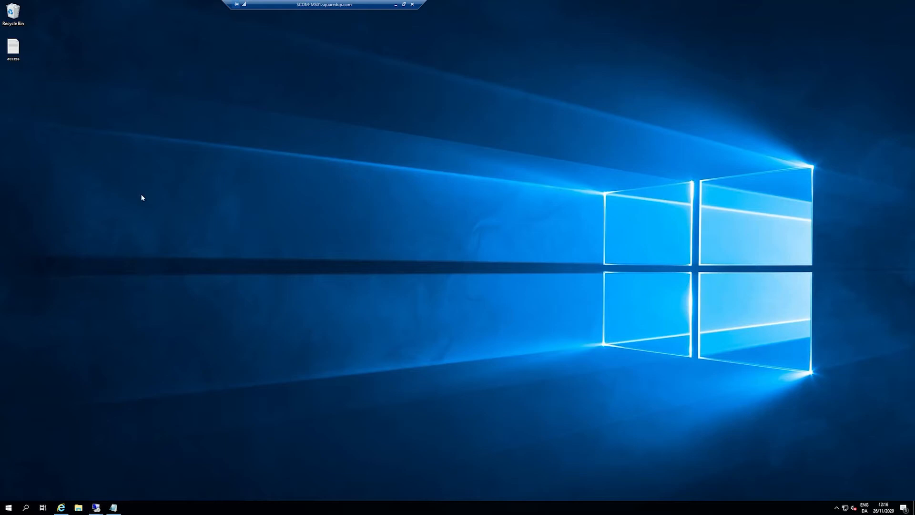
# Step: Launch the Operations Console from the Microsoft System Center programs and move the remote session bar aside
pyautogui.click(8, 507)
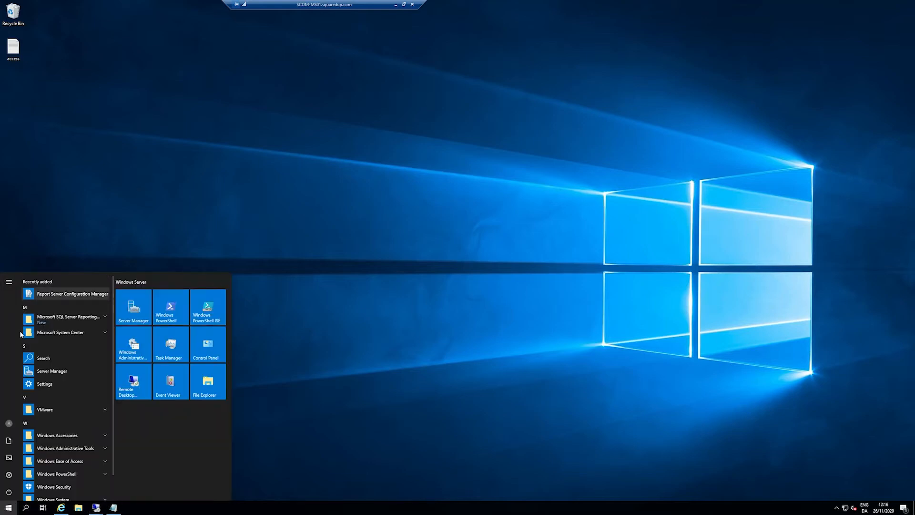
pyautogui.click(85, 334)
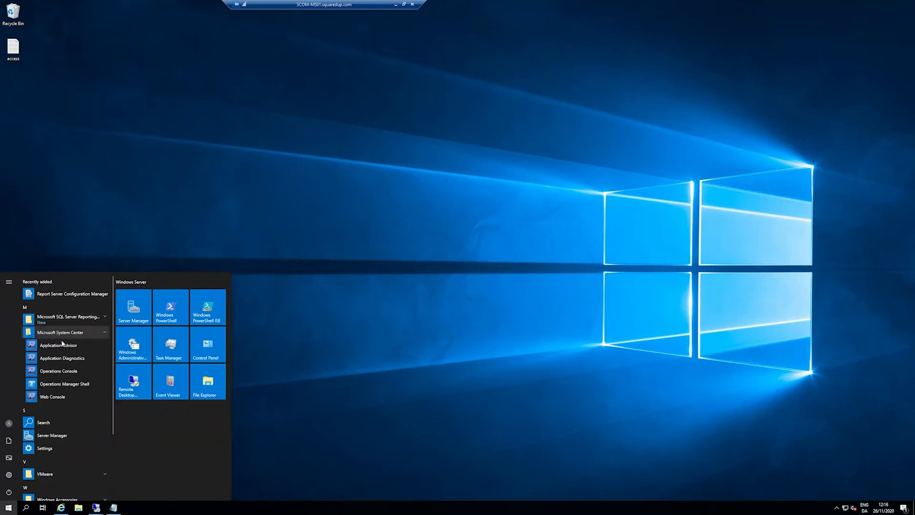
pyautogui.click(88, 371)
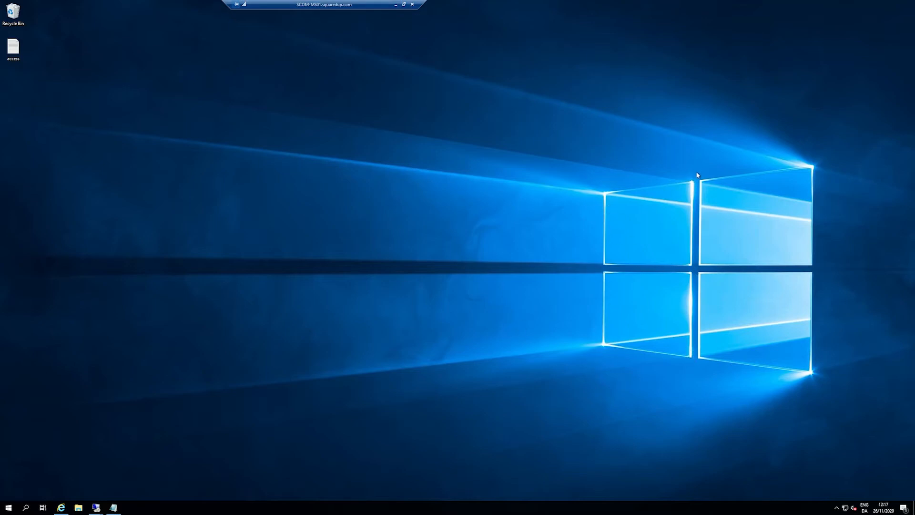
pyautogui.moveTo(315, 5); pyautogui.dragTo(430, 5)
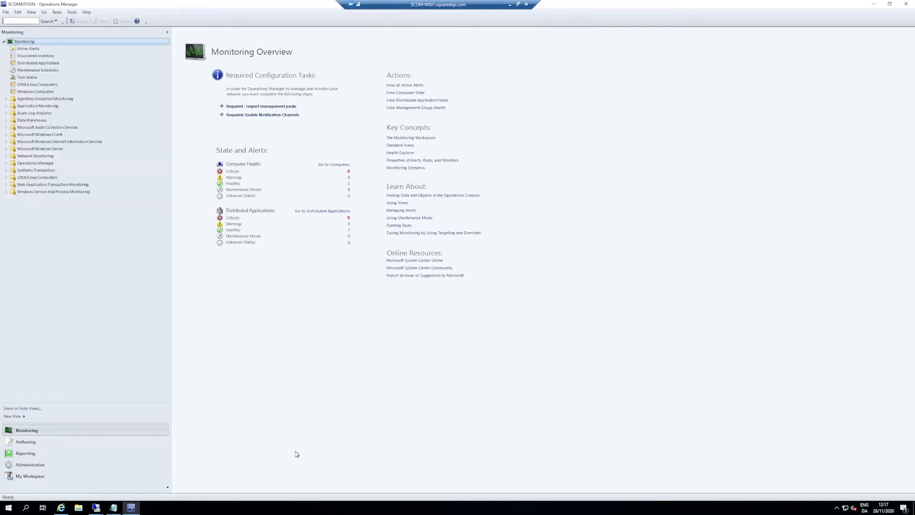
# Step: Run the ComputerDetails report from the SCOMATHON report folder with SCOMATHON-SQL01.int.squaredup.com as the name
pyautogui.click(57, 454)
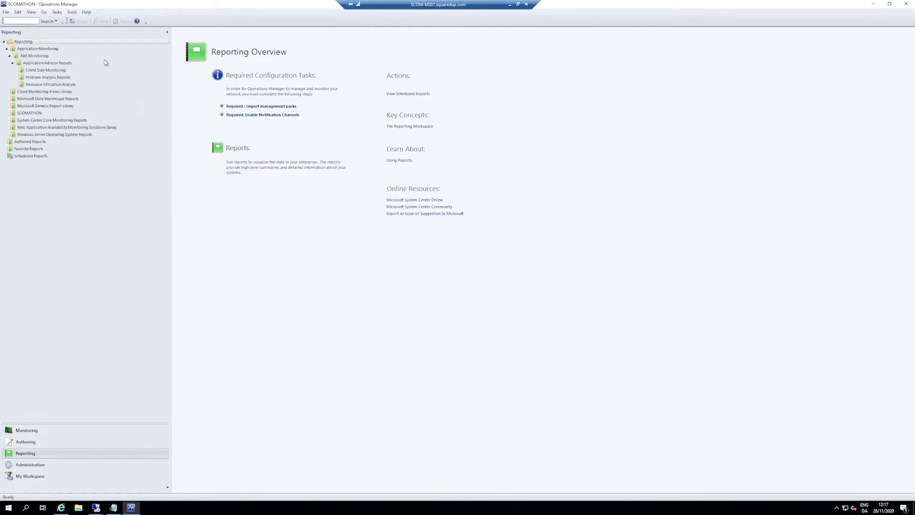
pyautogui.click(30, 113)
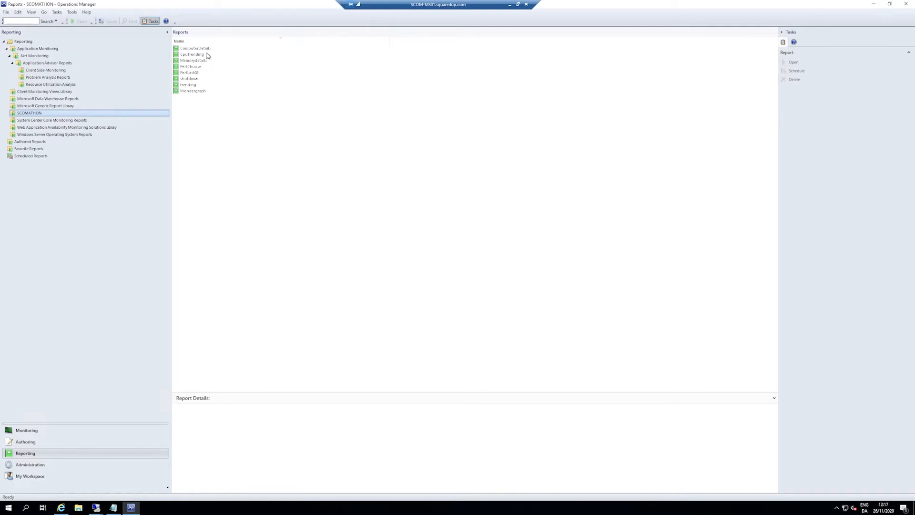
pyautogui.doubleClick(197, 49)
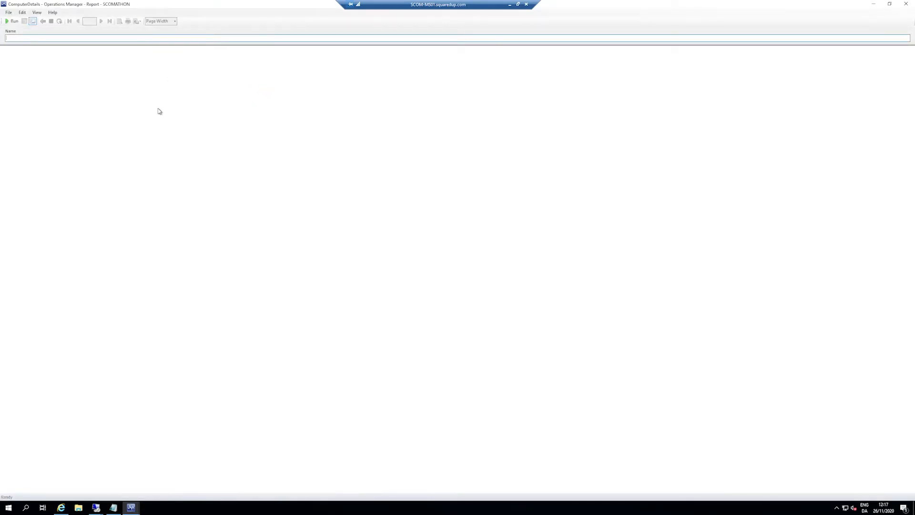
pyautogui.hotkey('ctrl', 'v')
pyautogui.click(12, 21)
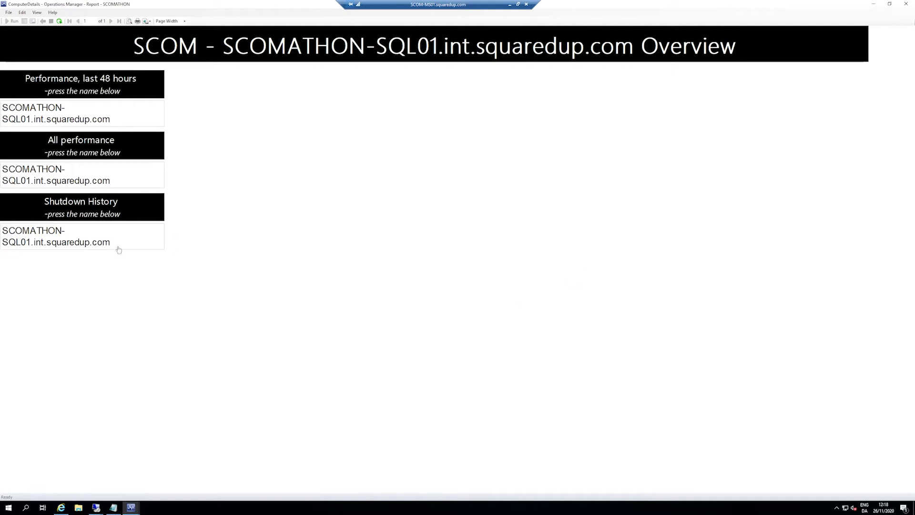
# Step: Open the list of all performance counters for SCOMATHON-SQL01, look through its objects, counters and instances, and close the report
pyautogui.click(52, 169)
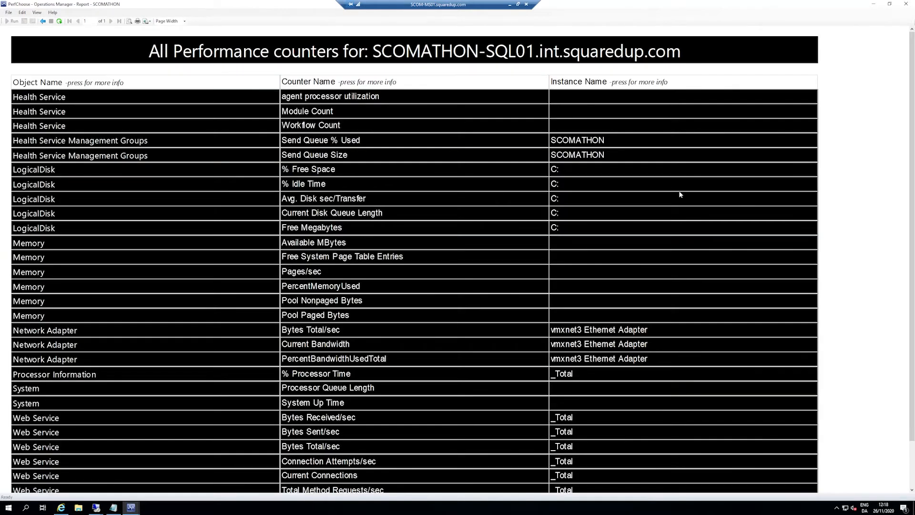
pyautogui.scroll(-2, 657, 172)
pyautogui.scroll(2, 342, 243)
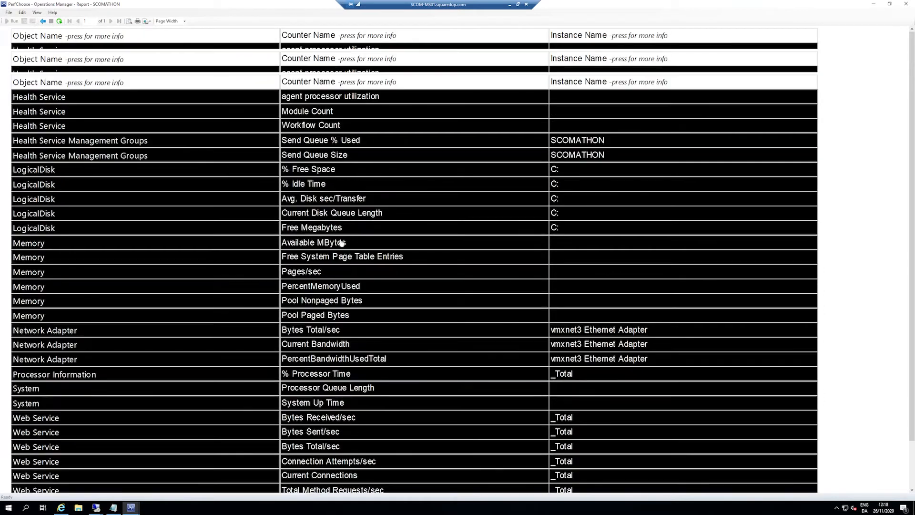
pyautogui.scroll(-1, 453, 190)
pyautogui.scroll(1, 381, 119)
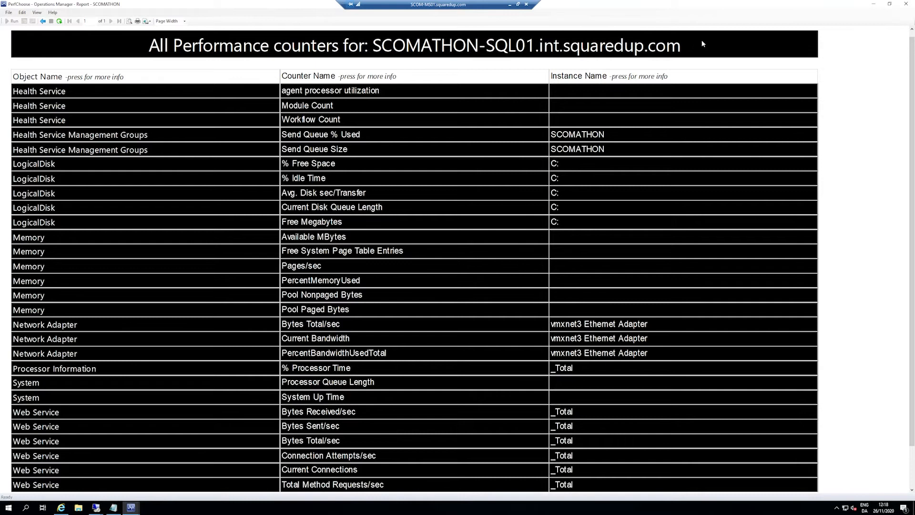
pyautogui.scroll(-1, 386, 199)
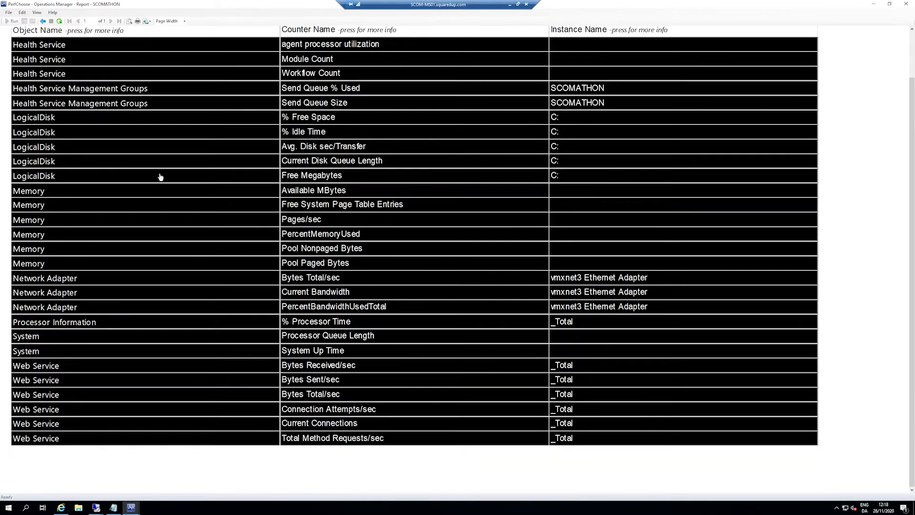
pyautogui.scroll(1, 47, 470)
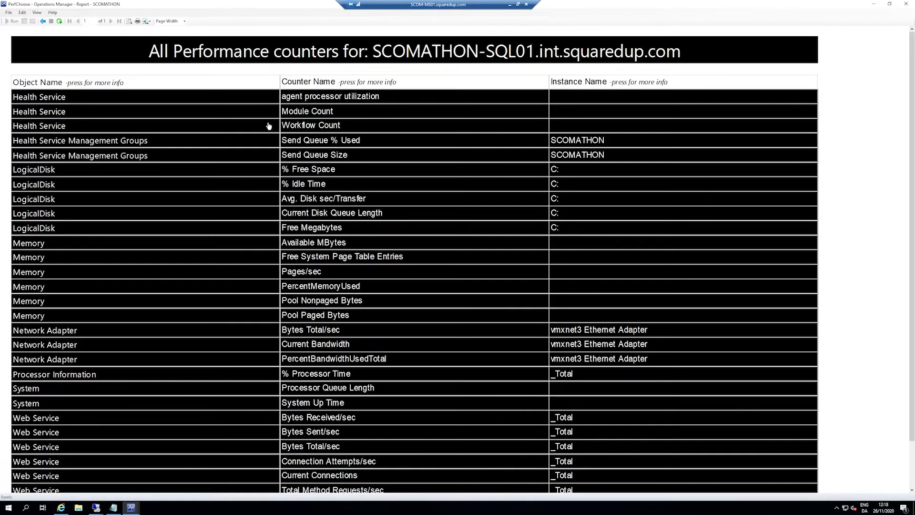
pyautogui.scroll(-1, 269, 126)
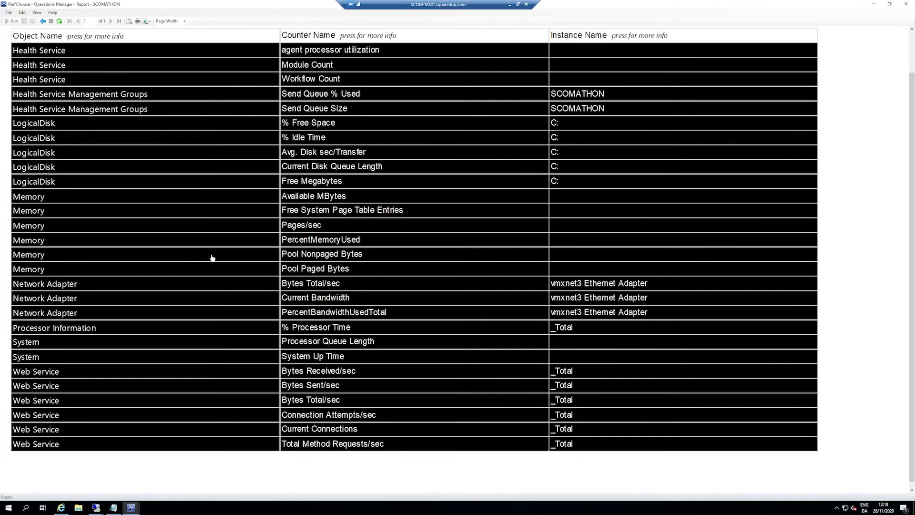
pyautogui.scroll(1, 221, 386)
pyautogui.scroll(-1, 213, 388)
pyautogui.scroll(1, 214, 285)
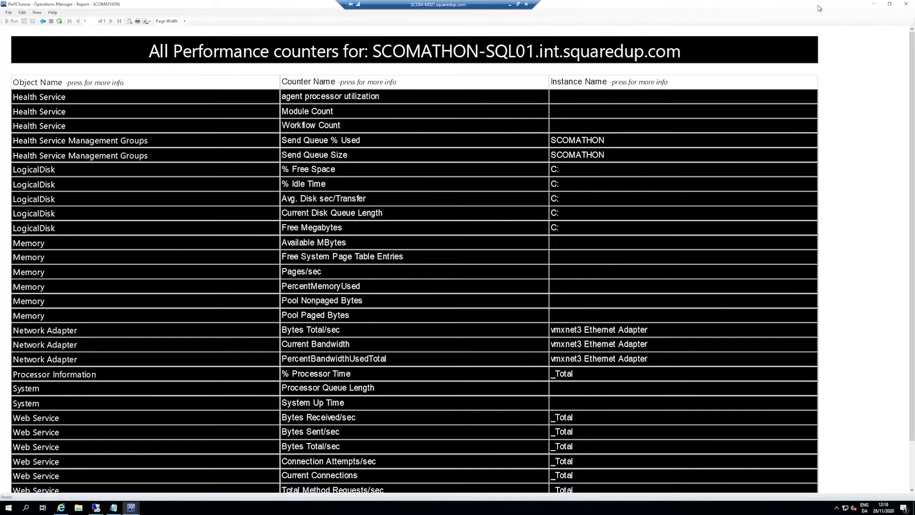
pyautogui.click(906, 5)
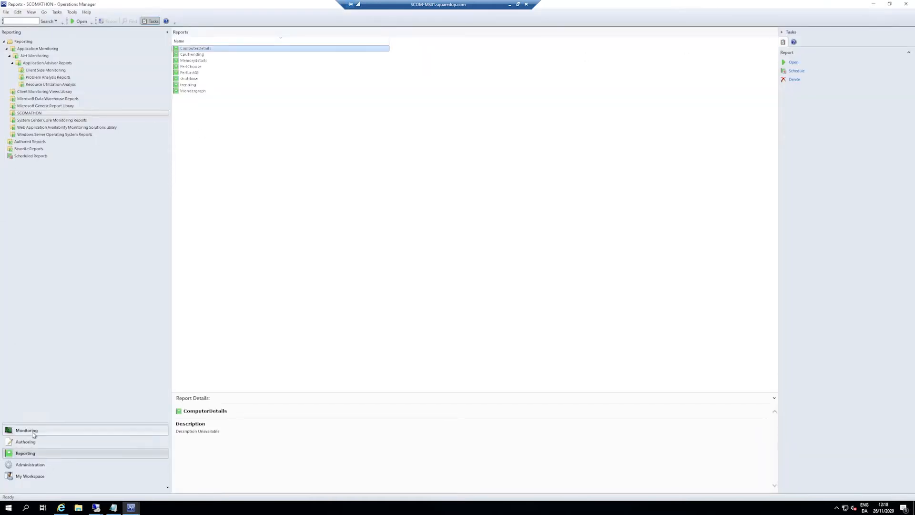
# Step: Copy the display name of SCOMATHON-MS01.int.squaredup.com from its details in the Windows Computers monitoring view
pyautogui.click(12, 430)
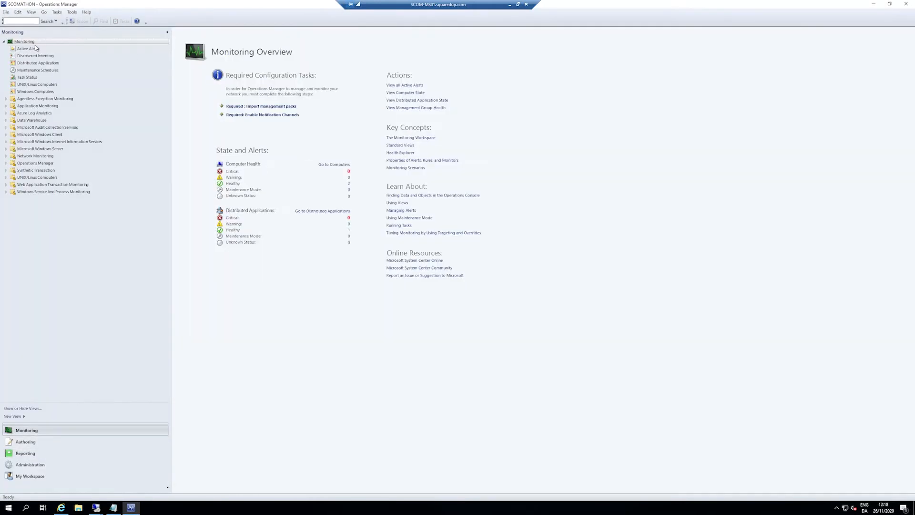
pyautogui.click(36, 49)
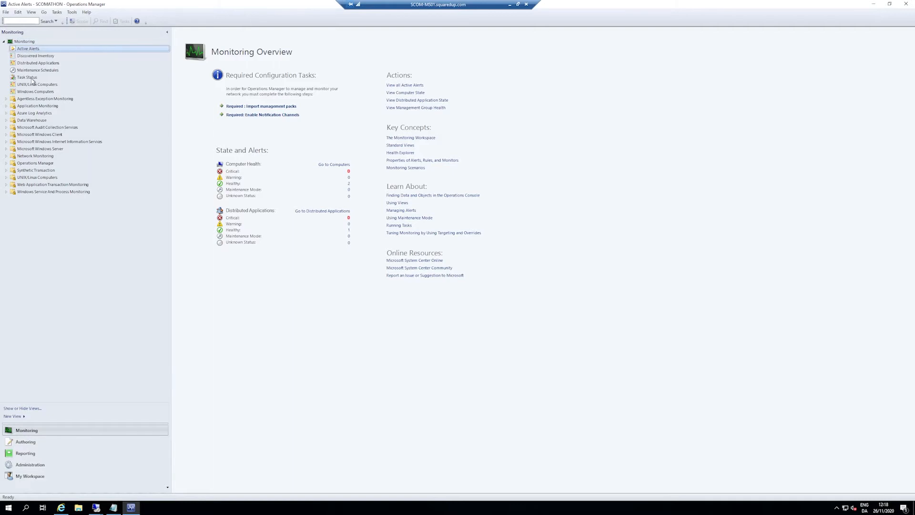
pyautogui.click(42, 91)
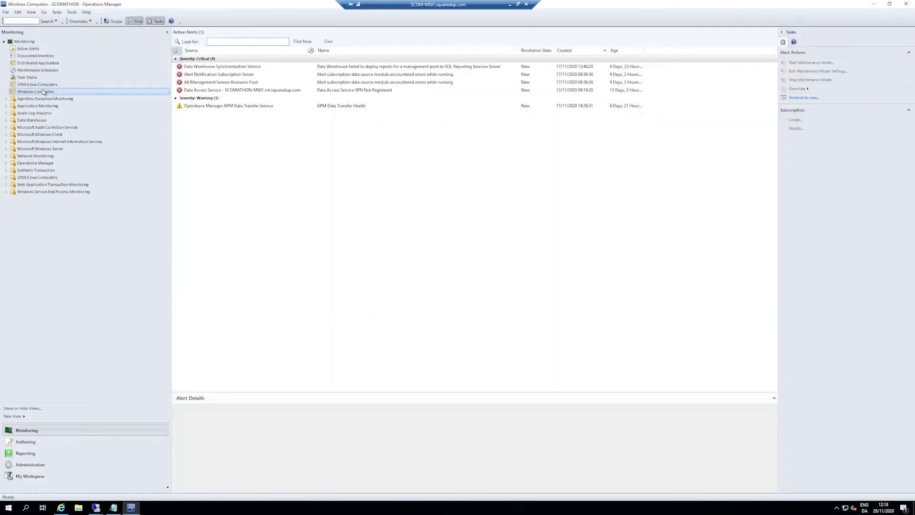
pyautogui.click(261, 63)
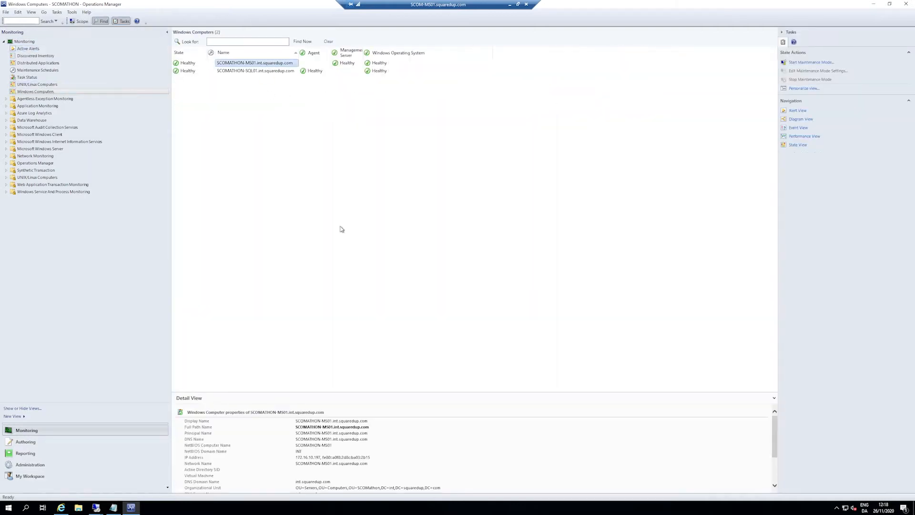
pyautogui.moveTo(372, 421); pyautogui.dragTo(298, 423)
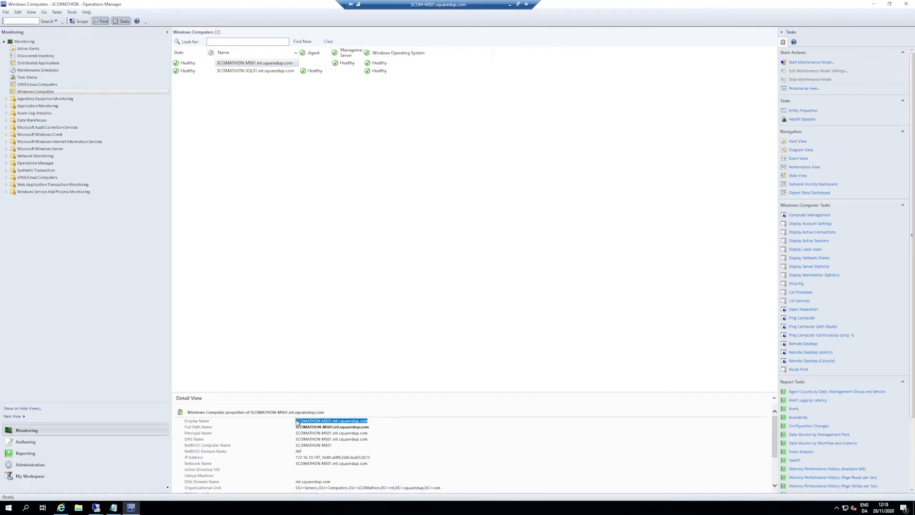
# Step: Run the ComputerDetails report for SCOMATHON-MS01.int.squaredup.com and open its list of all performance counters
pyautogui.click(25, 453)
pyautogui.doubleClick(195, 48)
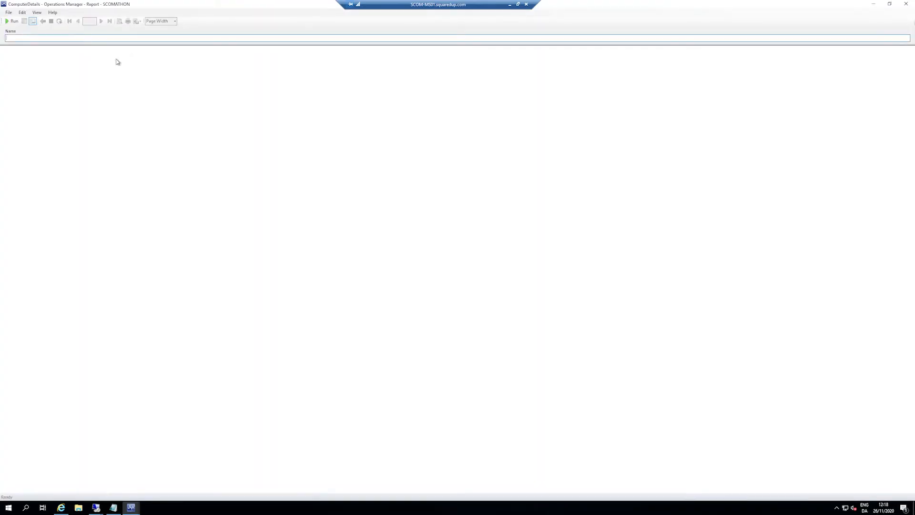
pyautogui.click(13, 22)
pyautogui.click(40, 177)
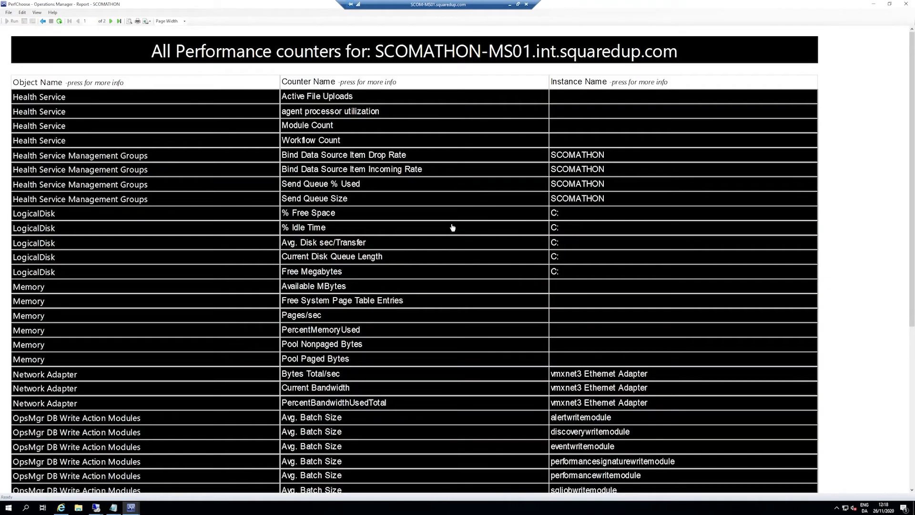
# Step: Look through the counter list, view the Errors/sec graph of the OpsMgr DW Writer Module, and return to the list
pyautogui.scroll(-3, 468, 199)
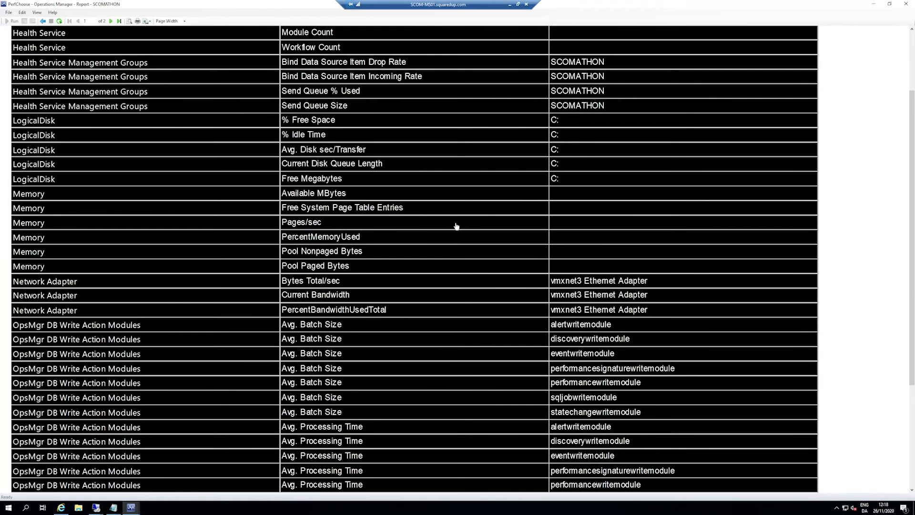
pyautogui.scroll(-3, 452, 244)
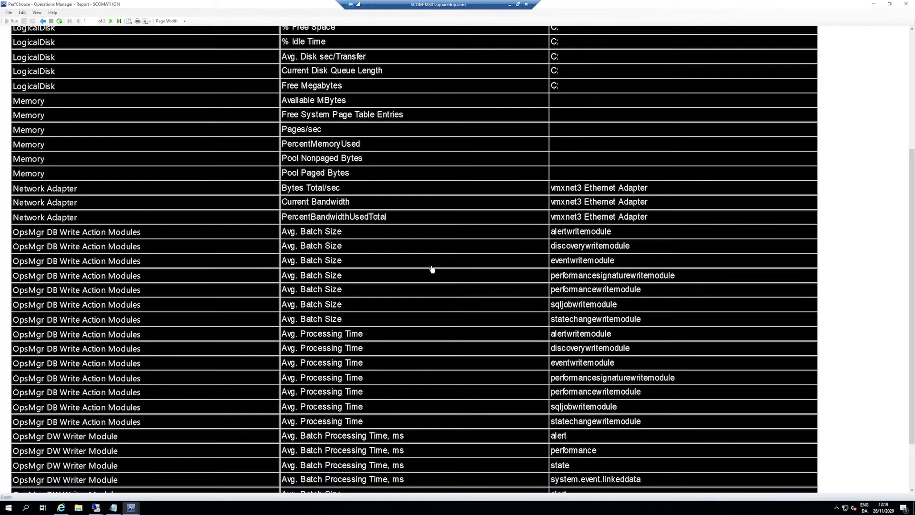
pyautogui.scroll(-2, 294, 293)
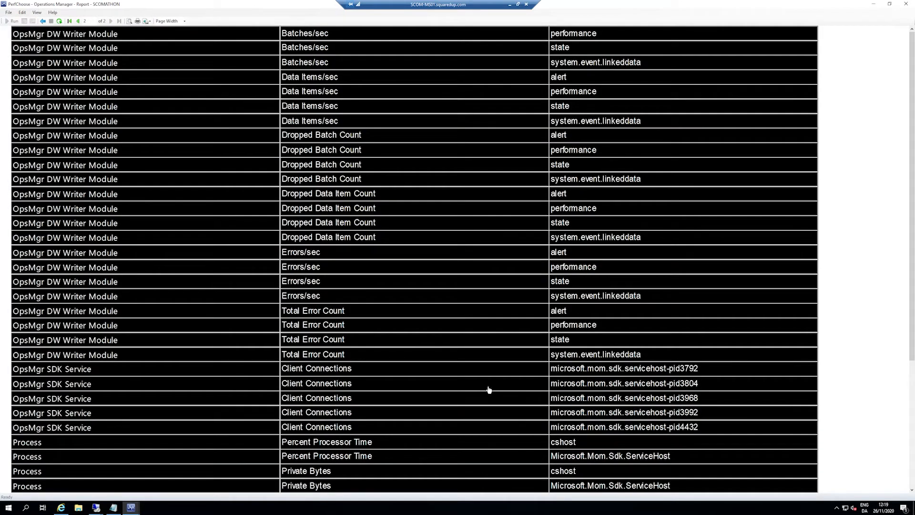
pyautogui.scroll(3, 153, 370)
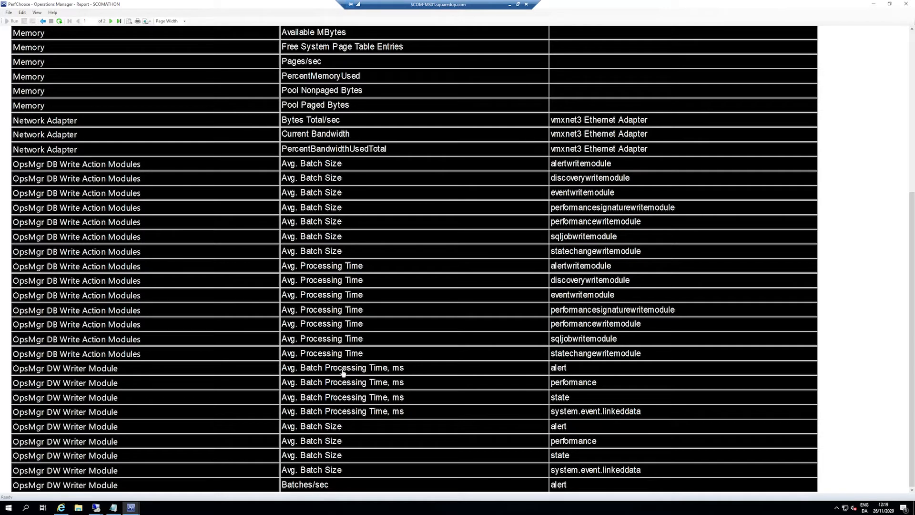
pyautogui.scroll(-3, 478, 372)
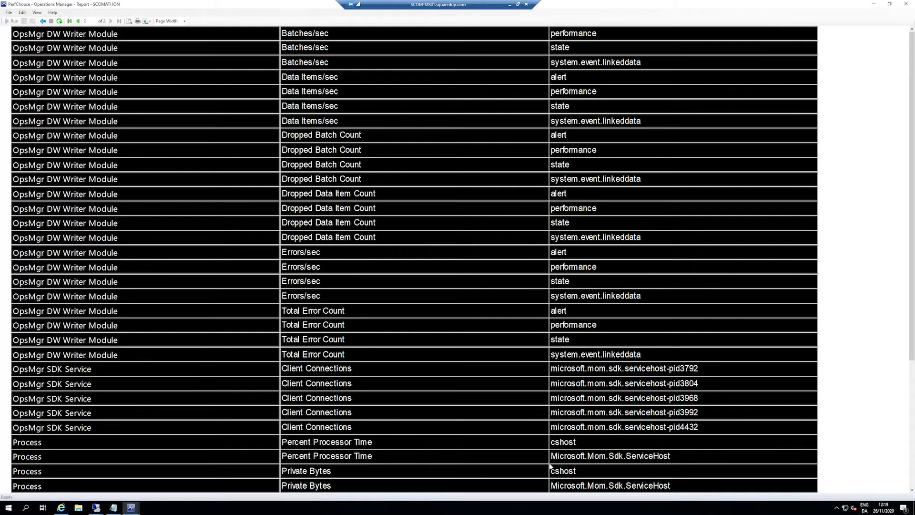
pyautogui.click(435, 262)
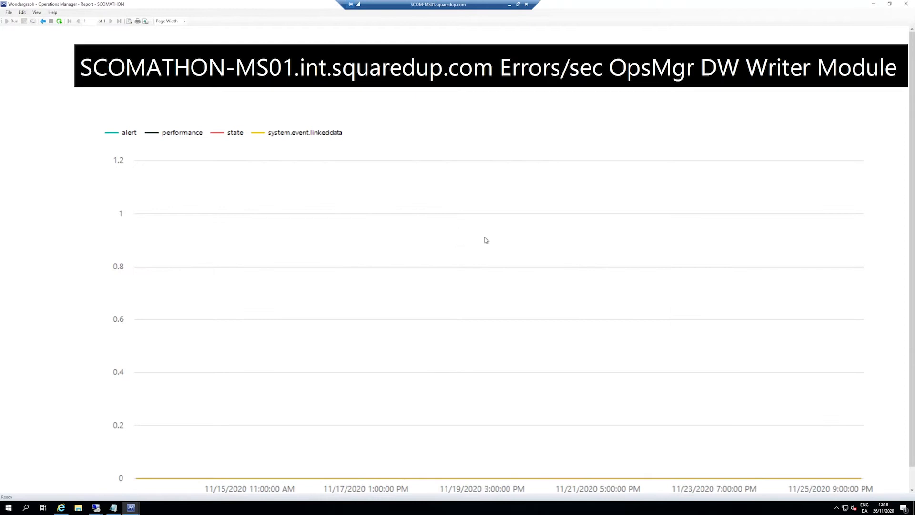
pyautogui.scroll(-1, 549, 232)
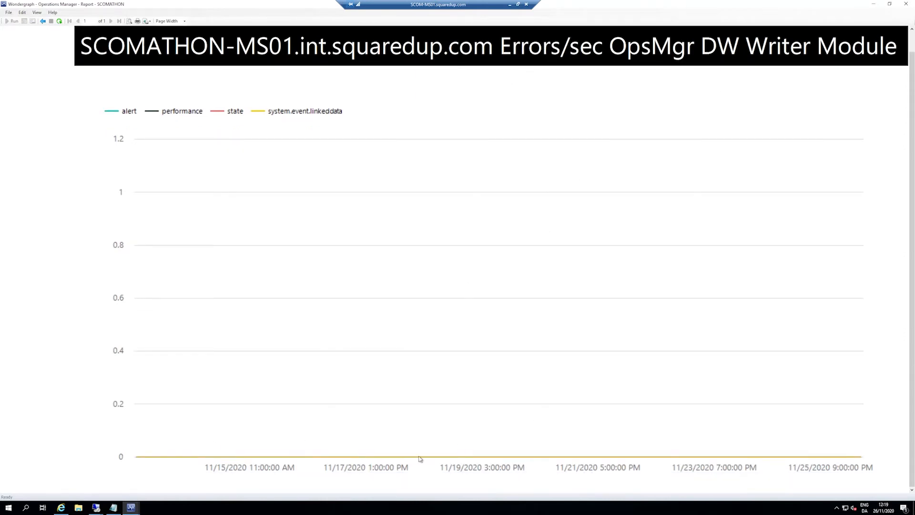
pyautogui.scroll(1, 710, 457)
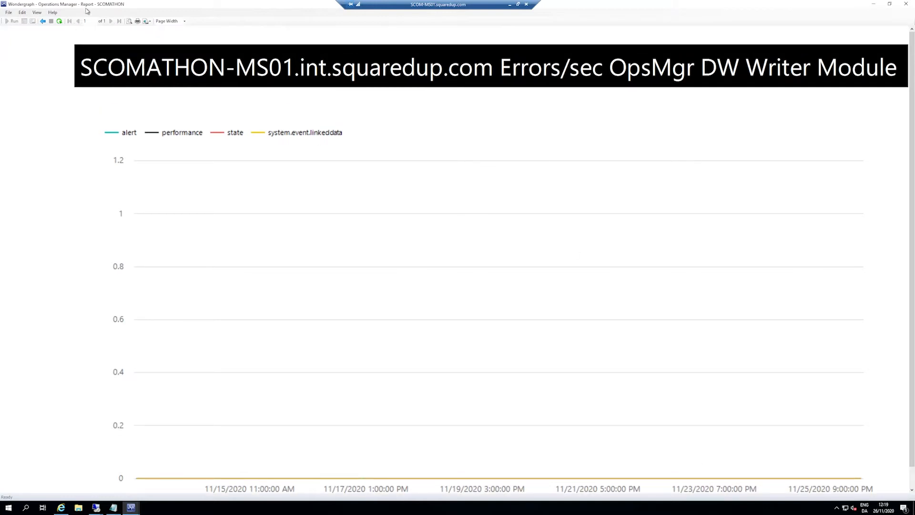
pyautogui.click(42, 22)
# Step: View the graph of the % Processor Time counter for Processor Information and return to the counter list
pyautogui.scroll(-2, 346, 379)
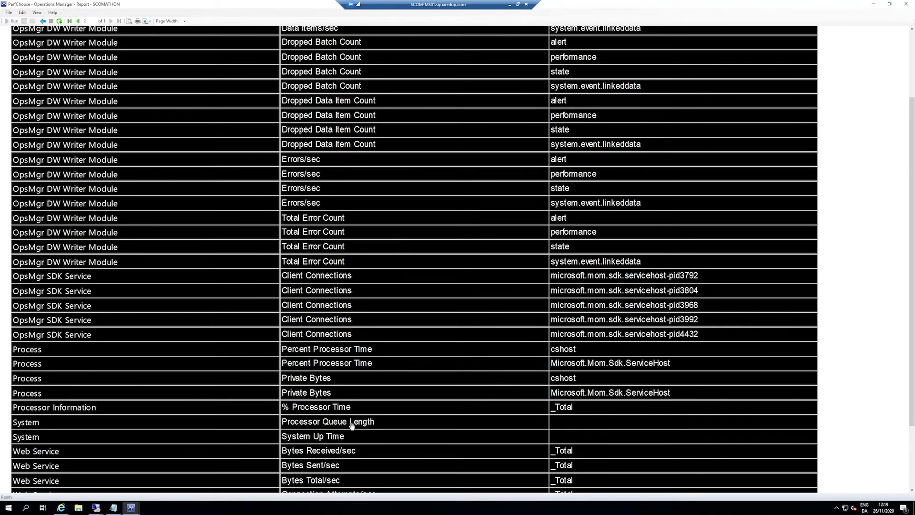
pyautogui.click(341, 409)
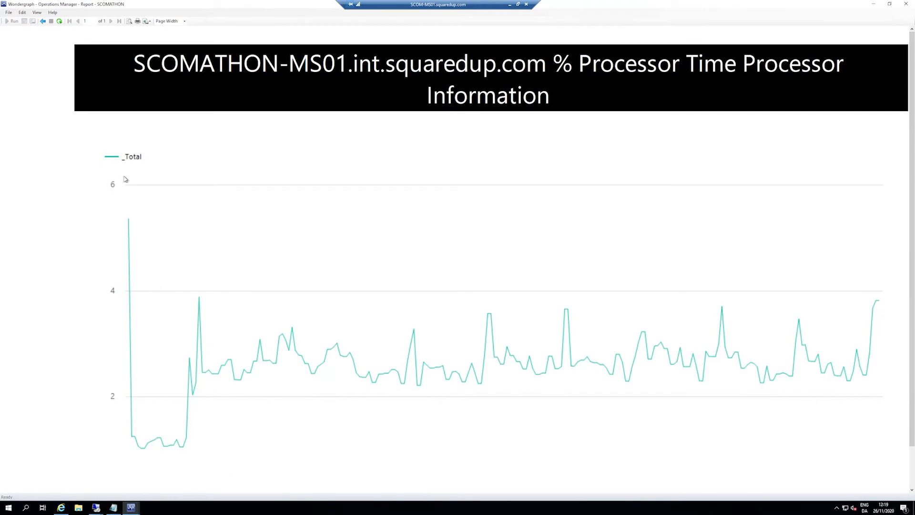
pyautogui.scroll(-1, 296, 343)
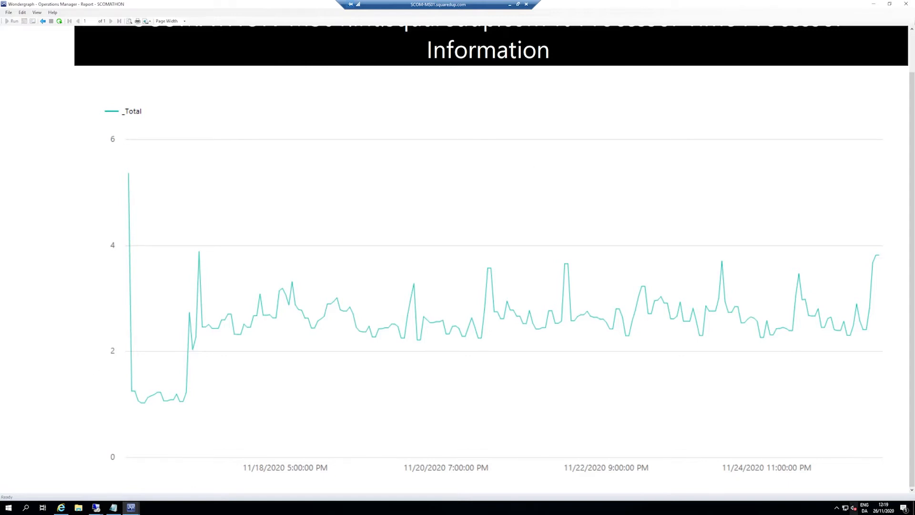
pyautogui.scroll(2, 676, 317)
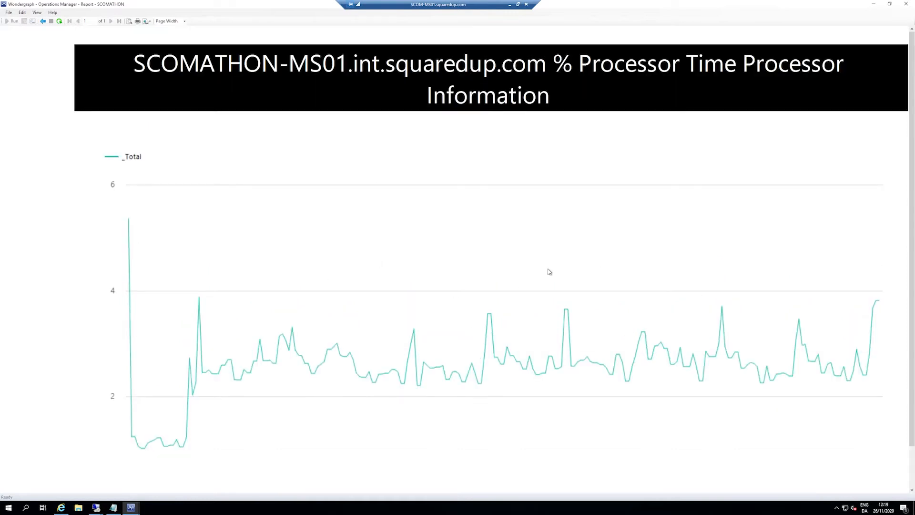
pyautogui.click(48, 21)
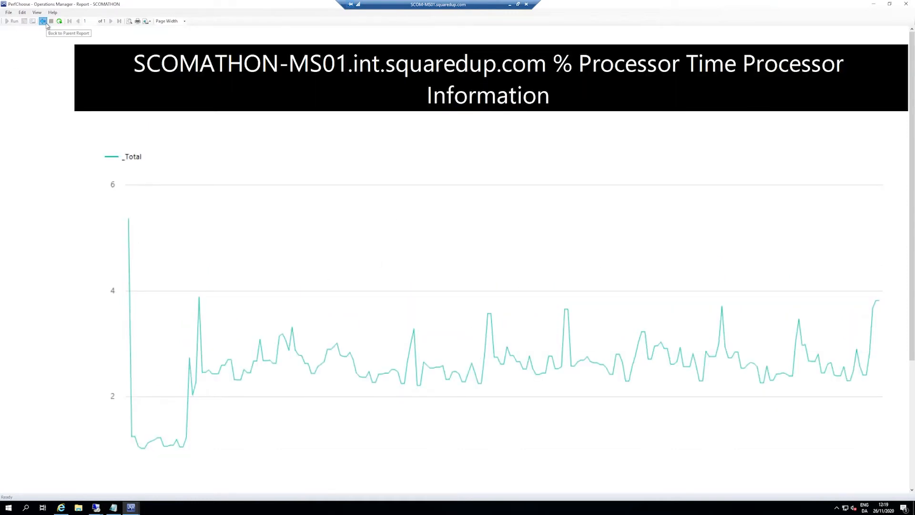
# Step: View the LogicalDisk Free Megabytes graph, return to the counter list and look over its entries
pyautogui.scroll(5, 429, 408)
pyautogui.scroll(3, 427, 405)
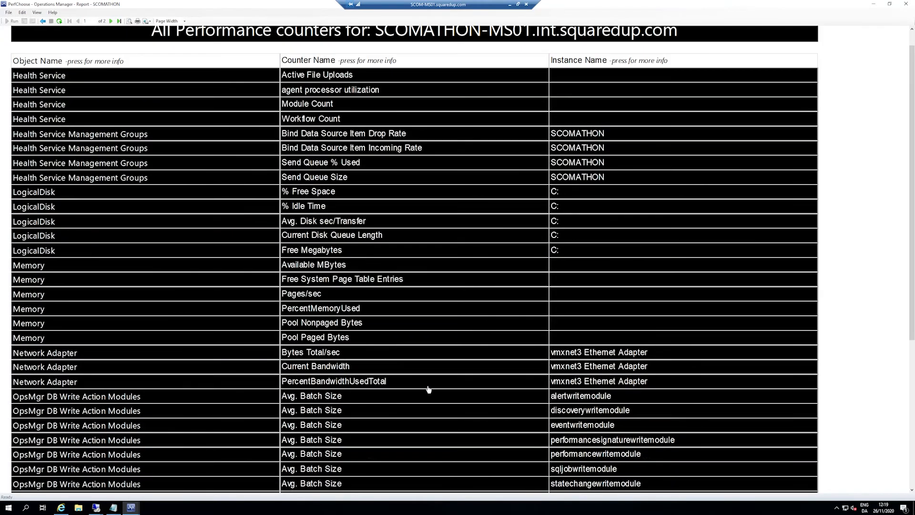
pyautogui.click(320, 273)
pyautogui.scroll(-1, 430, 296)
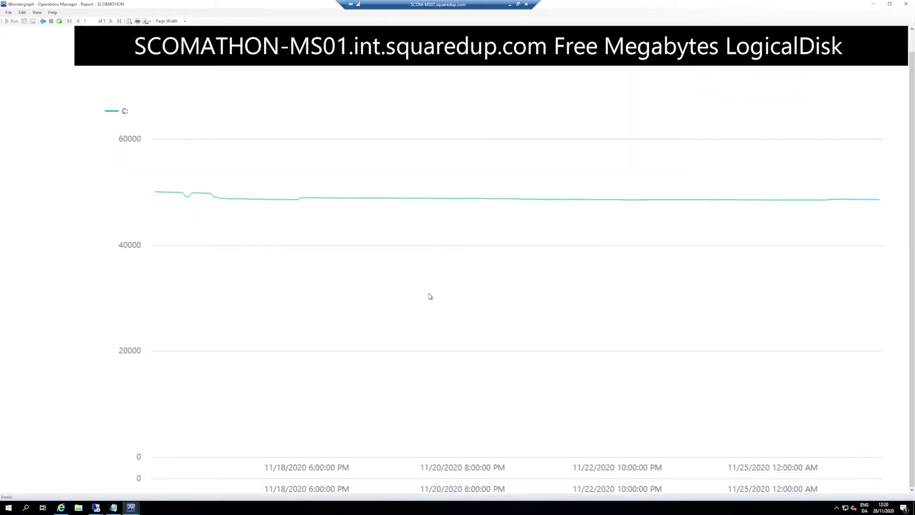
pyautogui.scroll(1, 431, 300)
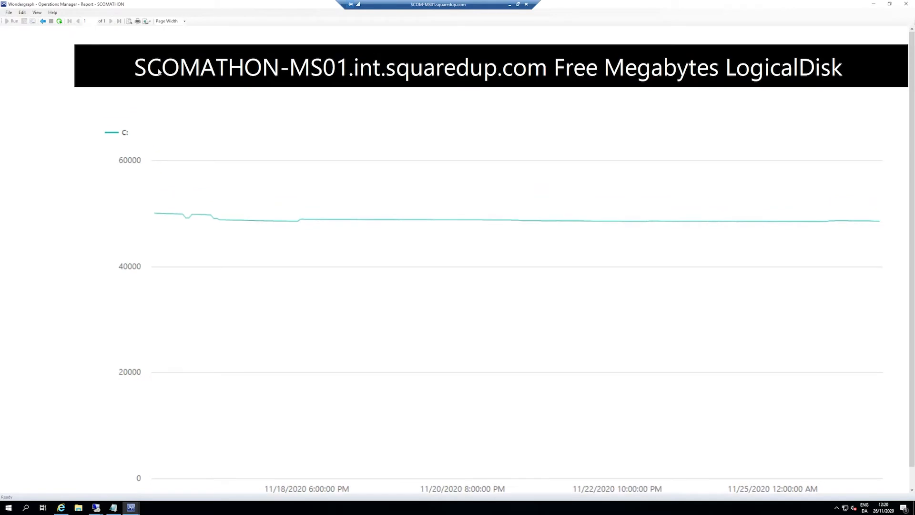
pyautogui.click(43, 22)
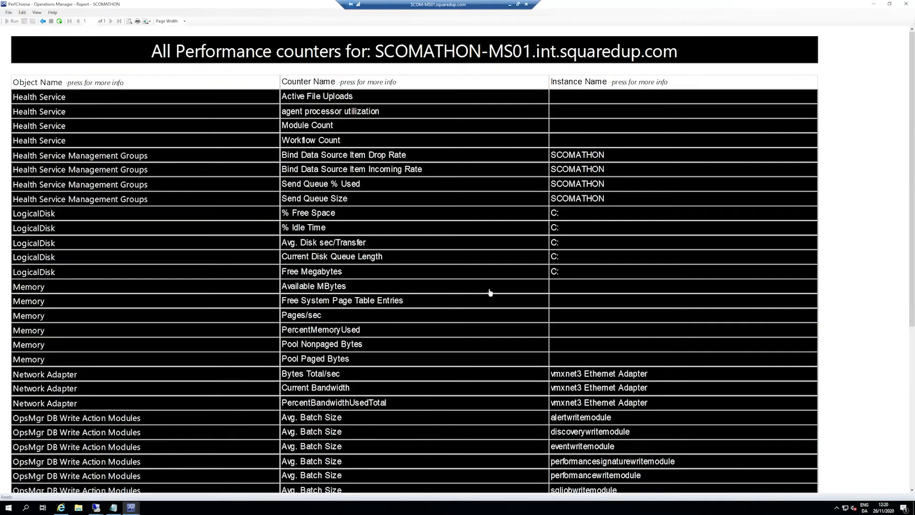
pyautogui.scroll(-3, 388, 323)
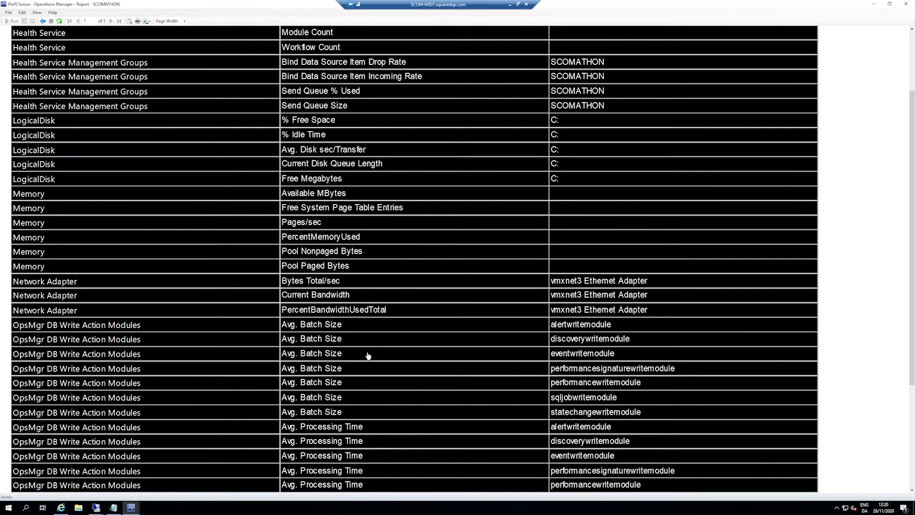
pyautogui.scroll(2, 448, 425)
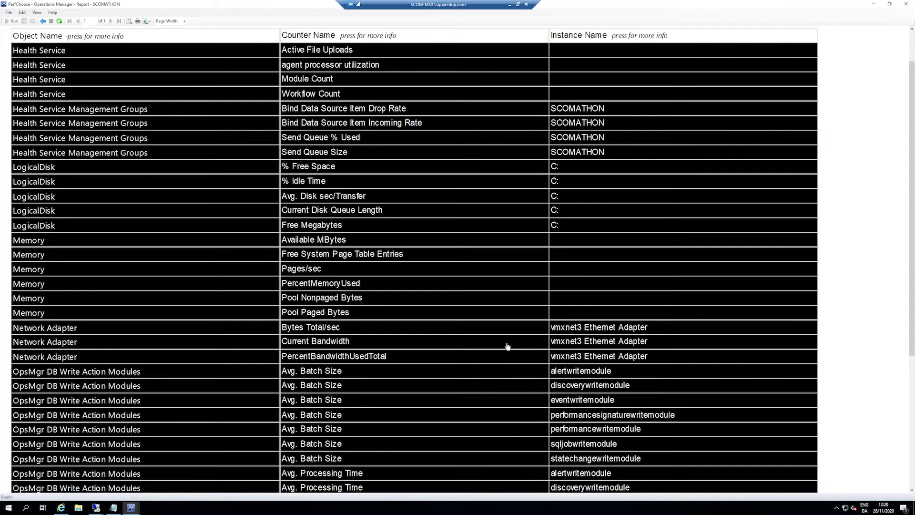
pyautogui.scroll(-2, 499, 355)
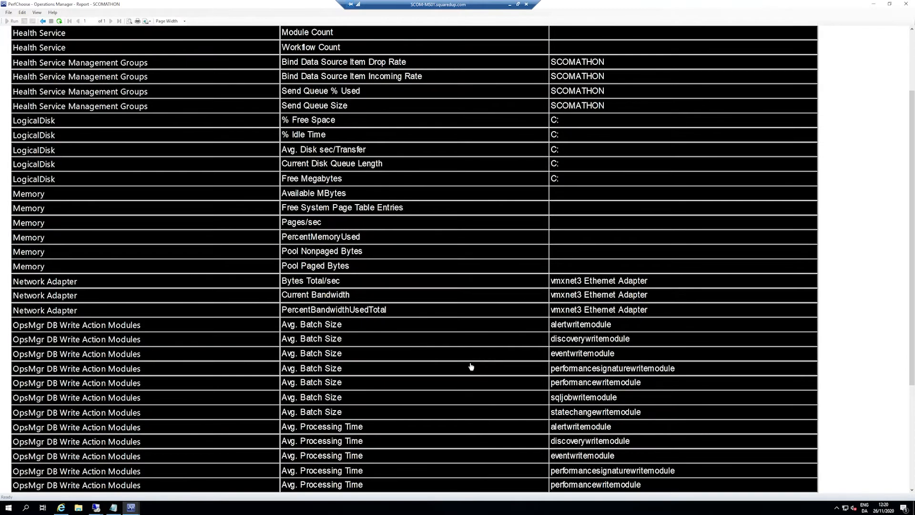
# Step: Close the counter report, launch Report Server Configuration Manager and connect to the SSRS instance on SCOMATHON-MS01
pyautogui.click(906, 5)
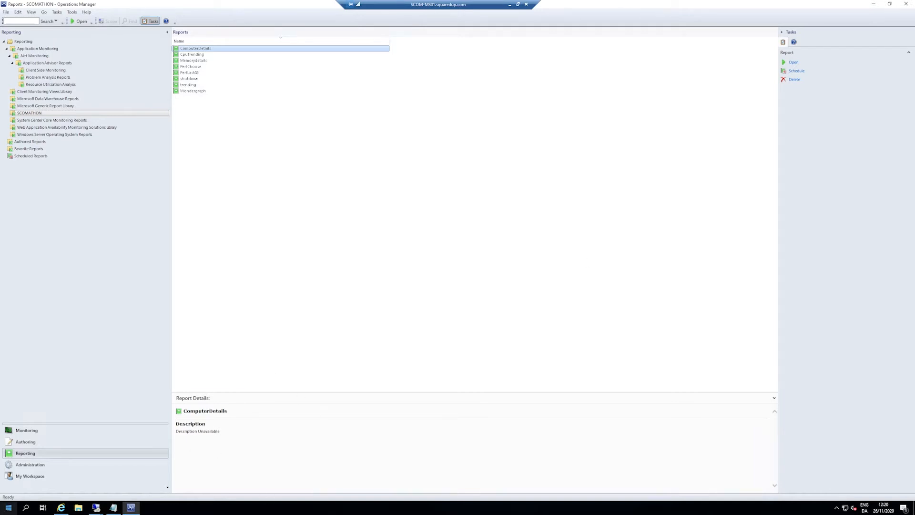
pyautogui.click(2, 506)
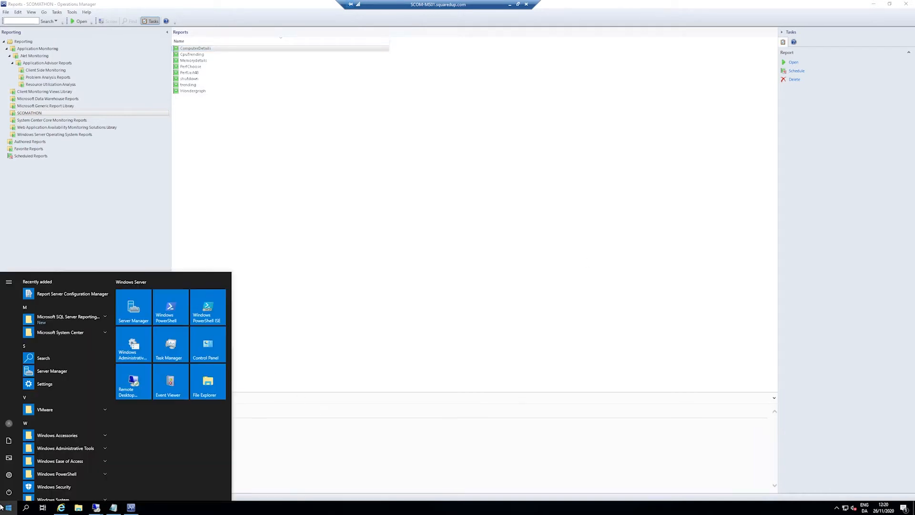
pyautogui.click(64, 297)
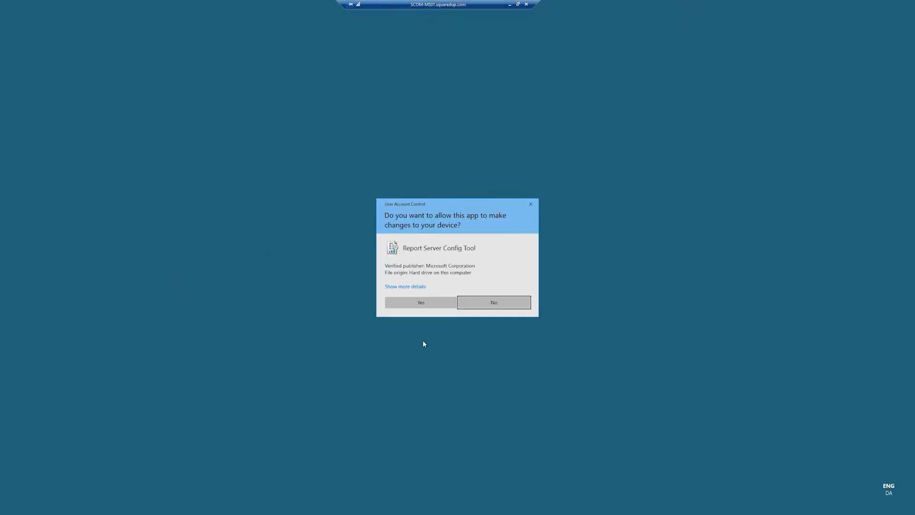
pyautogui.click(421, 303)
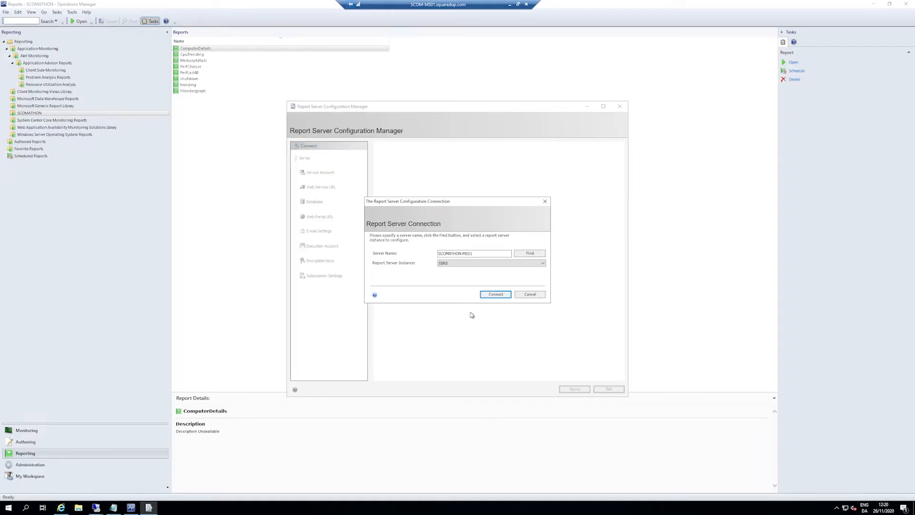
pyautogui.click(487, 295)
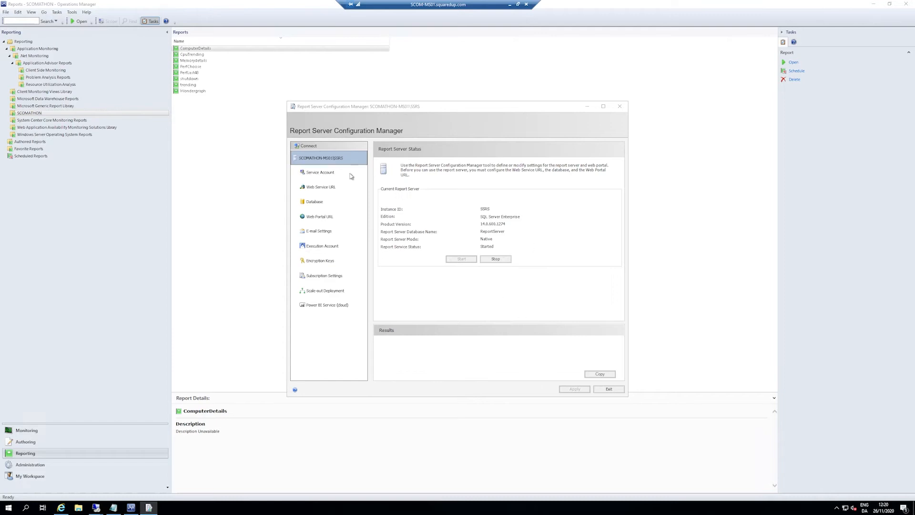
# Step: Open the reporting web portal from its configured URL and open the ComputerDetails report in the SCOMATHON folder
pyautogui.click(339, 217)
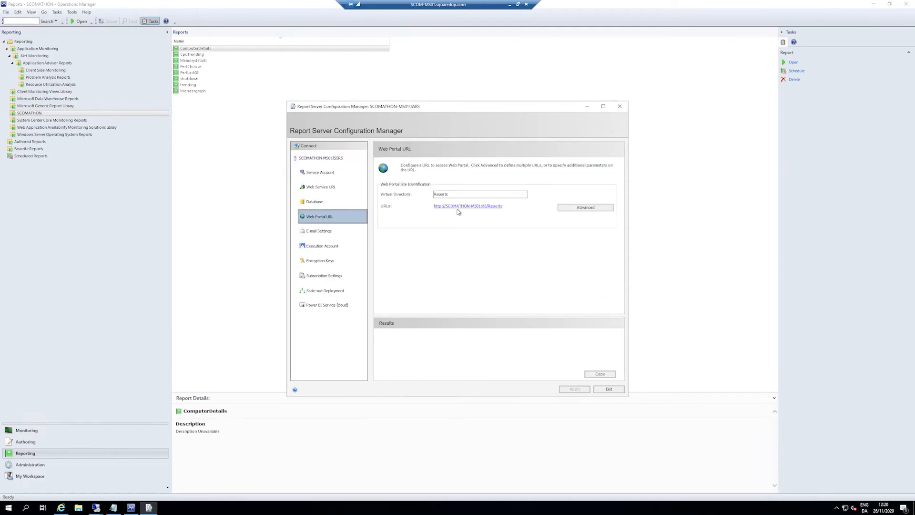
pyautogui.click(457, 207)
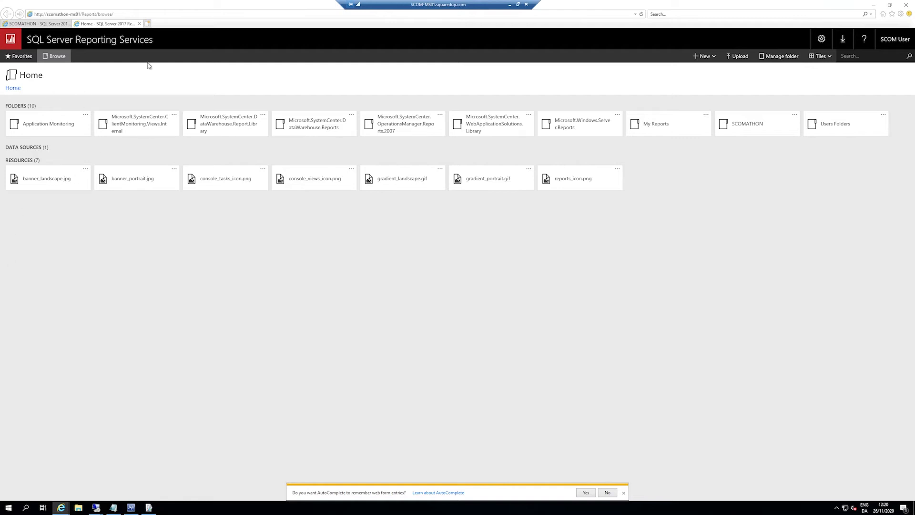
pyautogui.click(751, 122)
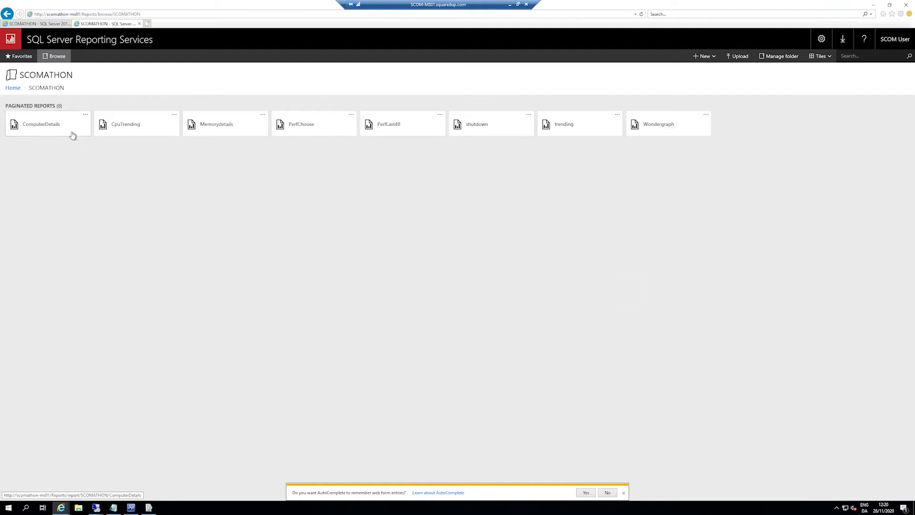
pyautogui.click(70, 135)
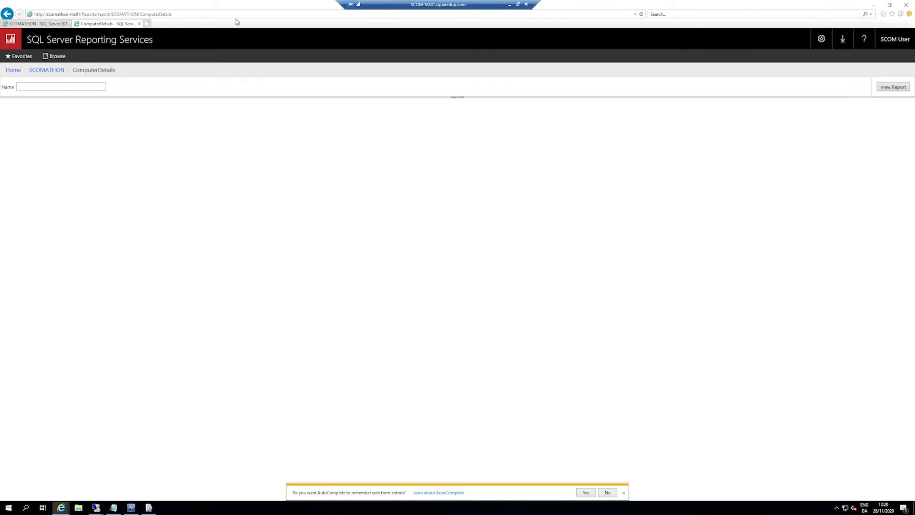
# Step: Highlight the web address of the ComputerDetails report in the browser
pyautogui.click(187, 15)
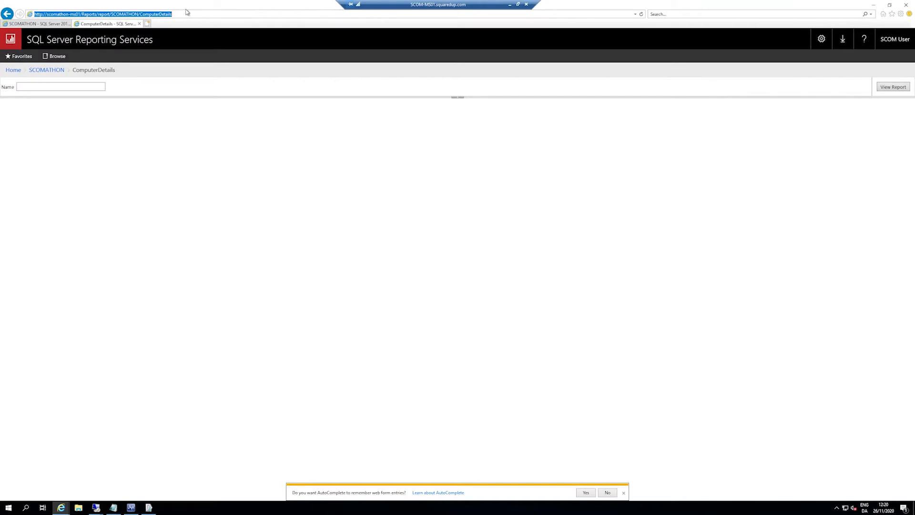
pyautogui.click(75, 14)
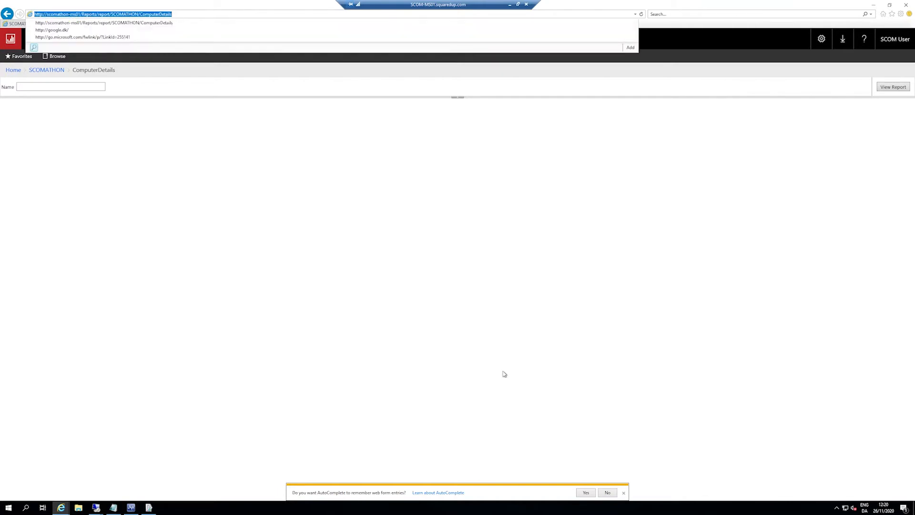
pyautogui.click(170, 243)
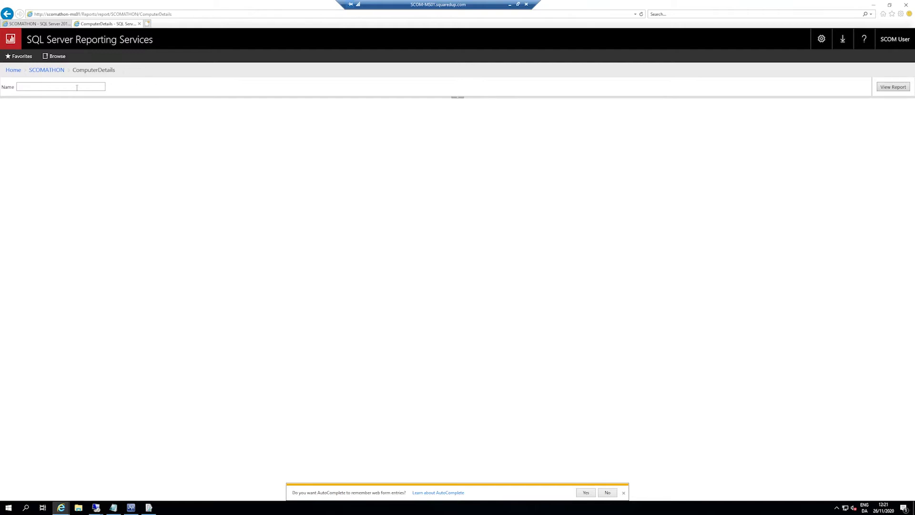
pyautogui.hotkey('ctrl', 'v')
pyautogui.press('BackSpace')
pyautogui.press('BackSpace')
pyautogui.press('BackSpace')
pyautogui.press('BackSpace')
pyautogui.press('BackSpace')
pyautogui.press('BackSpace')
pyautogui.press('BackSpace')
pyautogui.press('BackSpace')
pyautogui.press('BackSpace')
pyautogui.press('BackSpace')
pyautogui.press('BackSpace')
pyautogui.press('BackSpace')
pyautogui.press('BackSpace')
pyautogui.press('BackSpace')
pyautogui.press('BackSpace')
pyautogui.press('BackSpace')
pyautogui.press('BackSpace')
pyautogui.press('BackSpace')
pyautogui.press('BackSpace')
pyautogui.press('BackSpace')
pyautogui.press('BackSpace')
pyautogui.press('BackSpace')
pyautogui.press('BackSpace')
pyautogui.press('BackSpace')
pyautogui.press('BackSpace')
pyautogui.press('BackSpace')
pyautogui.press('BackSpace')
pyautogui.press('BackSpace')
pyautogui.press('BackSpace')
pyautogui.press('BackSpace')
pyautogui.press('BackSpace')
pyautogui.press('BackSpace')
pyautogui.press('BackSpace')
pyautogui.press('BackSpace')
pyautogui.press('BackSpace')
pyautogui.press('BackSpace')
# Step: Switch to the Operations Manager console and copy the full path name of SCOMATHON-SQL01 from the Windows Computers details
pyautogui.click(131, 507)
pyautogui.click(39, 430)
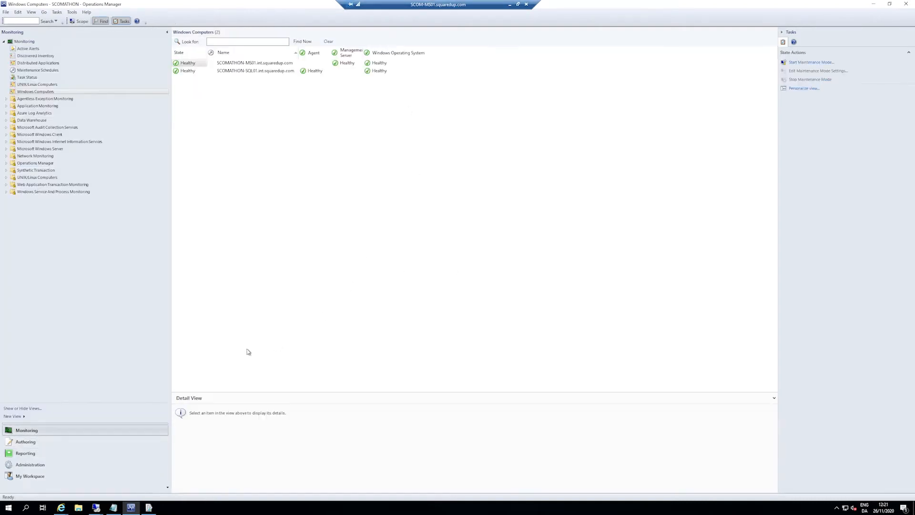
pyautogui.rightClick(267, 70)
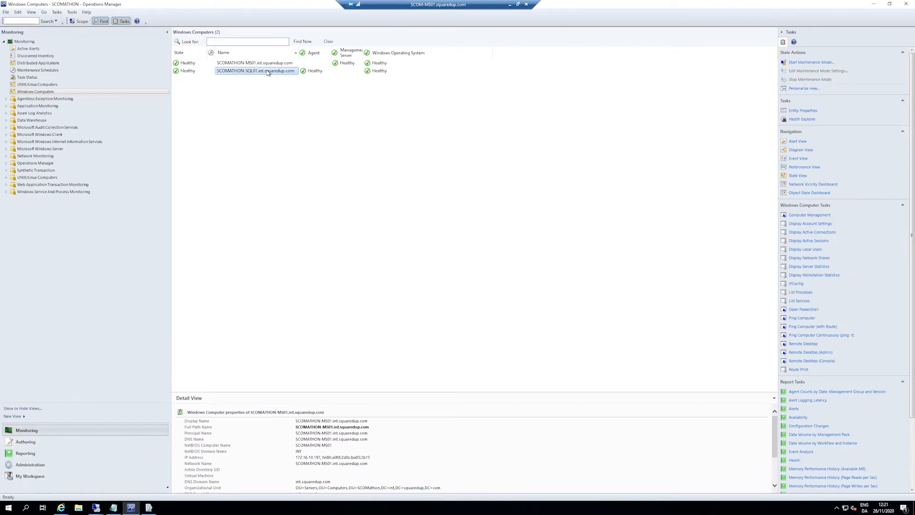
pyautogui.click(457, 328)
pyautogui.moveTo(372, 427); pyautogui.dragTo(299, 429)
pyautogui.hotkey('ctrl', 'c')
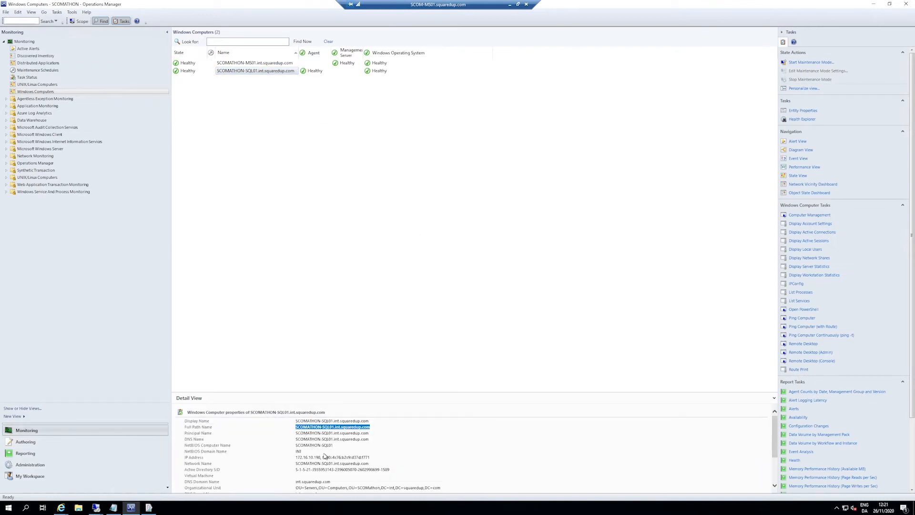
# Step: Return to the web portal and run the ComputerDetails report for SCOMATHON-SQL01.int.squaredup.com
pyautogui.hotkey('alt', 'Tab')
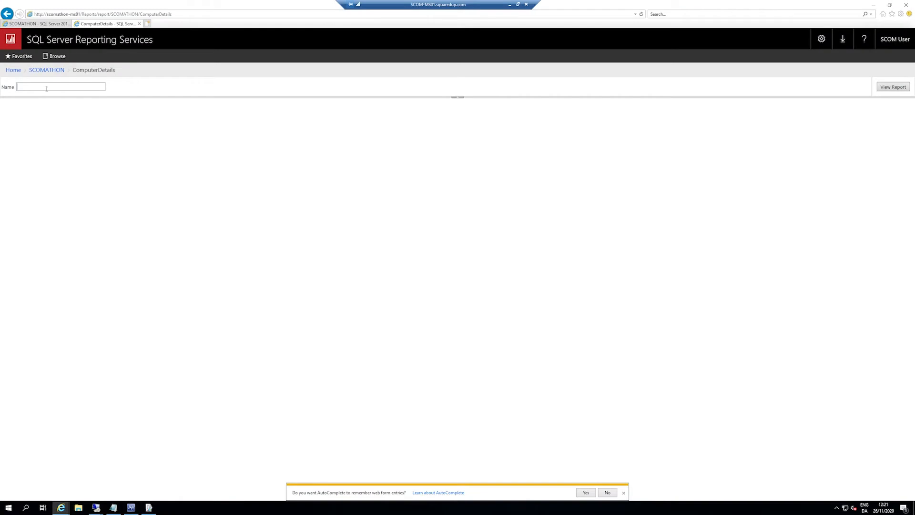
pyautogui.hotkey('ctrl', 'v')
pyautogui.click(892, 88)
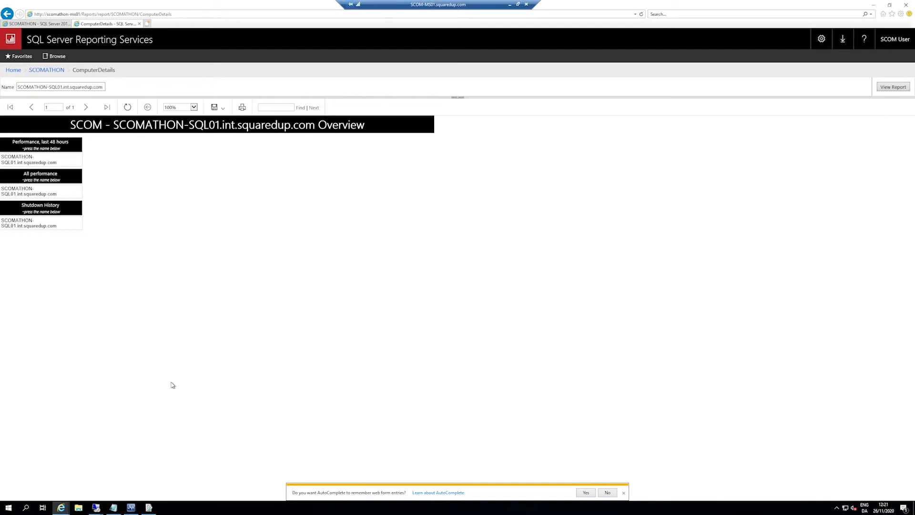
# Step: Open the list of all performance counters, view the Memory Pages/sec graph and return to the list
pyautogui.click(22, 192)
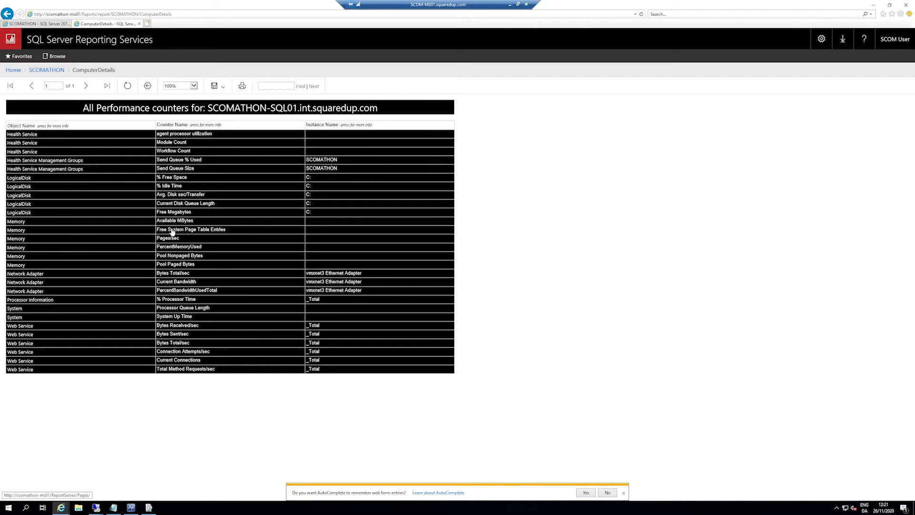
pyautogui.click(199, 238)
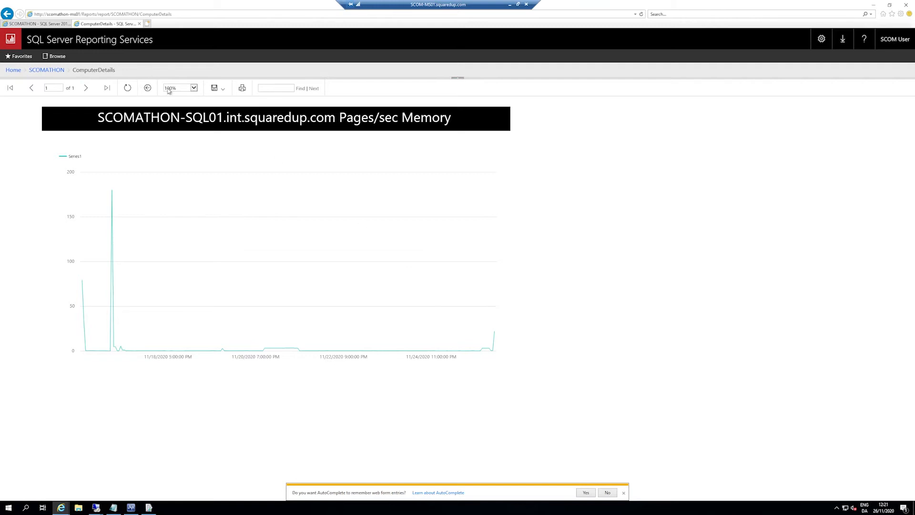
pyautogui.click(148, 88)
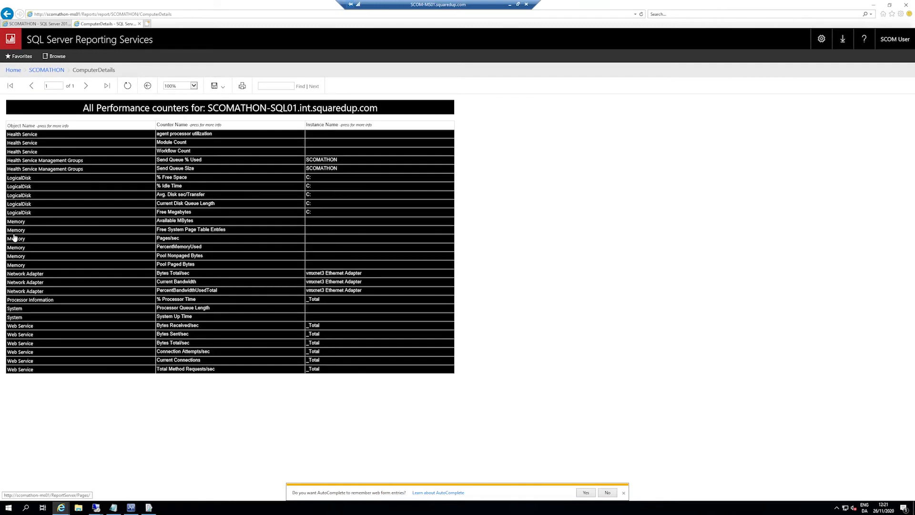
# Step: View the LogicalDisk Free Megabytes graph, decline the browser's AutoComplete offer and look over the available export formats
pyautogui.click(189, 212)
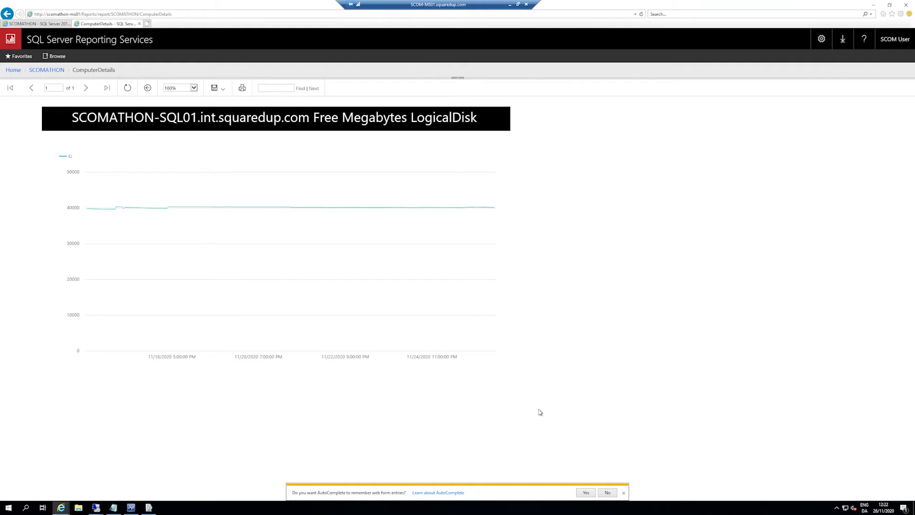
pyautogui.click(606, 496)
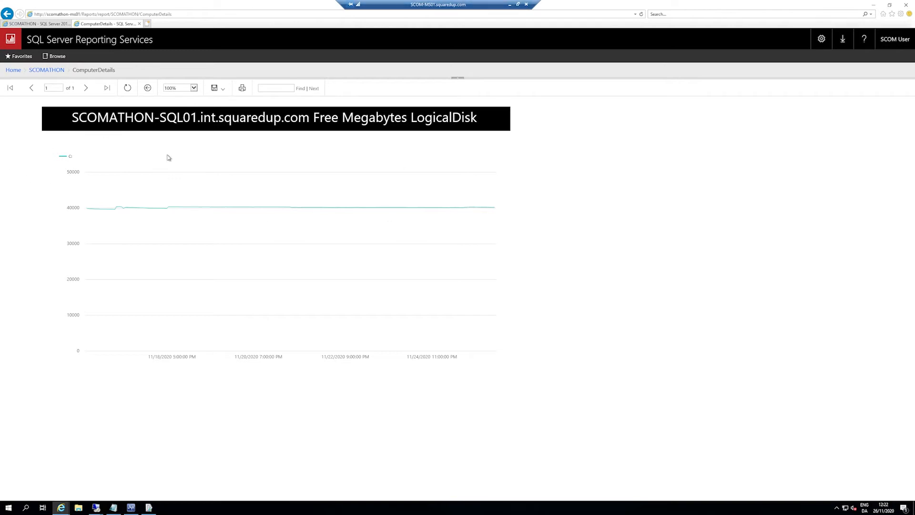
pyautogui.click(226, 89)
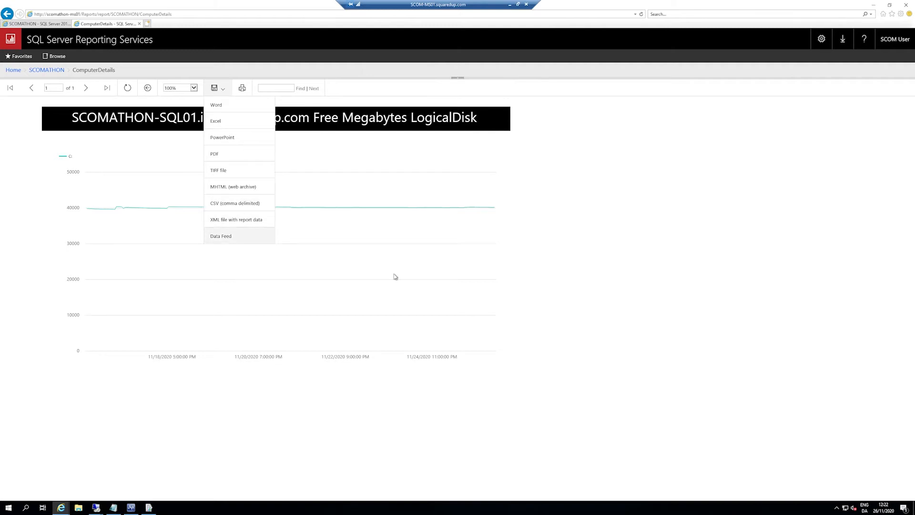
pyautogui.click(689, 281)
# Step: In the Operations Manager console, run ComputerDetails for SCOMATHON-SQL01.int.squaredup.com and open its list of all performance counters
pyautogui.click(132, 507)
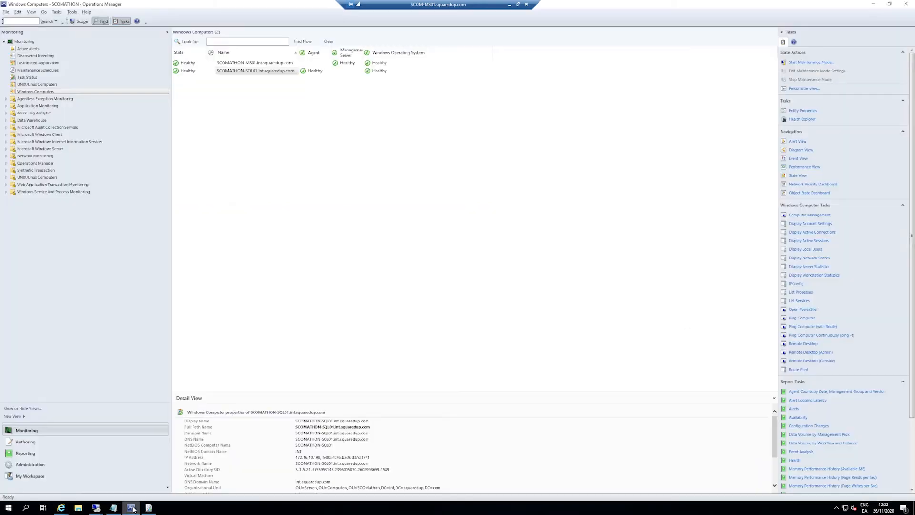
pyautogui.click(26, 453)
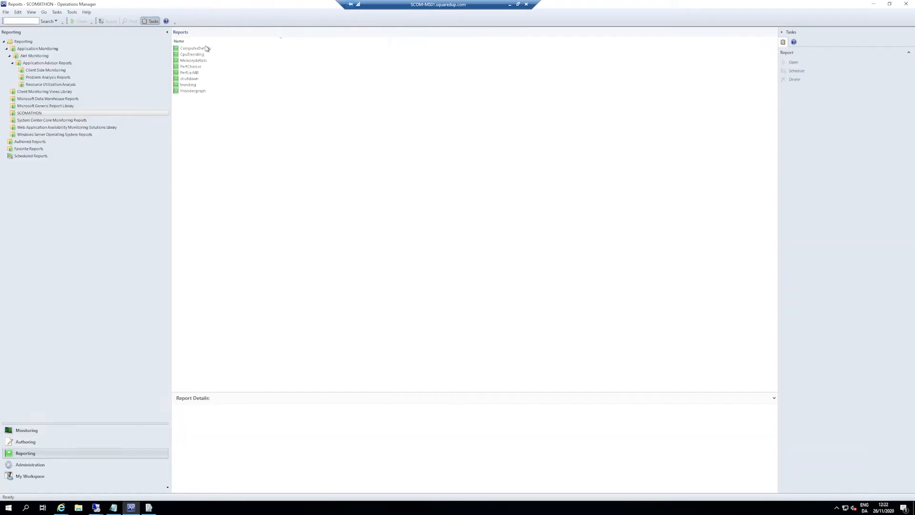
pyautogui.doubleClick(204, 49)
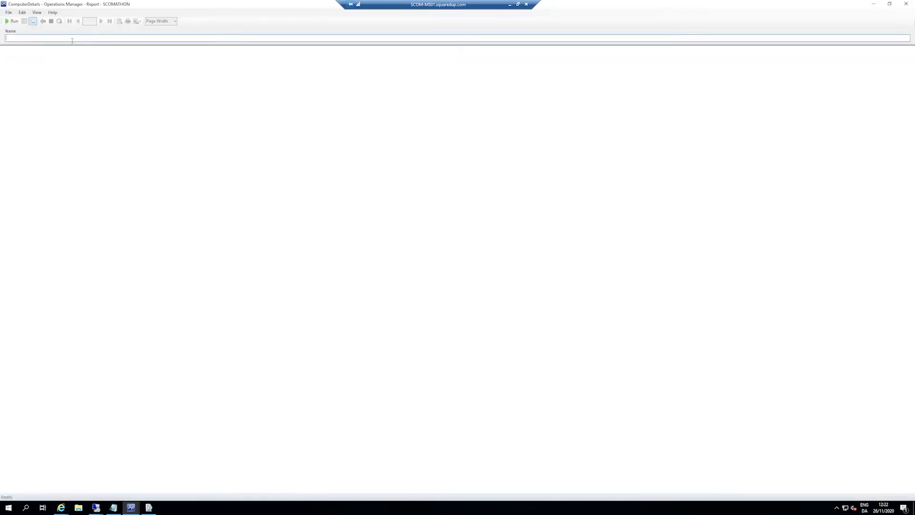
pyautogui.hotkey('ctrl', 'v')
pyautogui.click(13, 21)
pyautogui.click(159, 181)
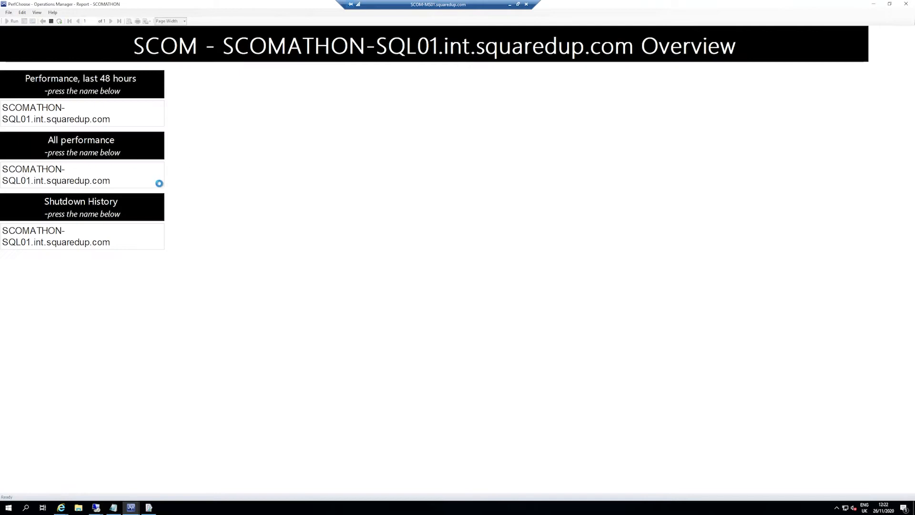
# Step: Look through the counter list and open the Memory Pages/sec graph
pyautogui.scroll(-3, 359, 419)
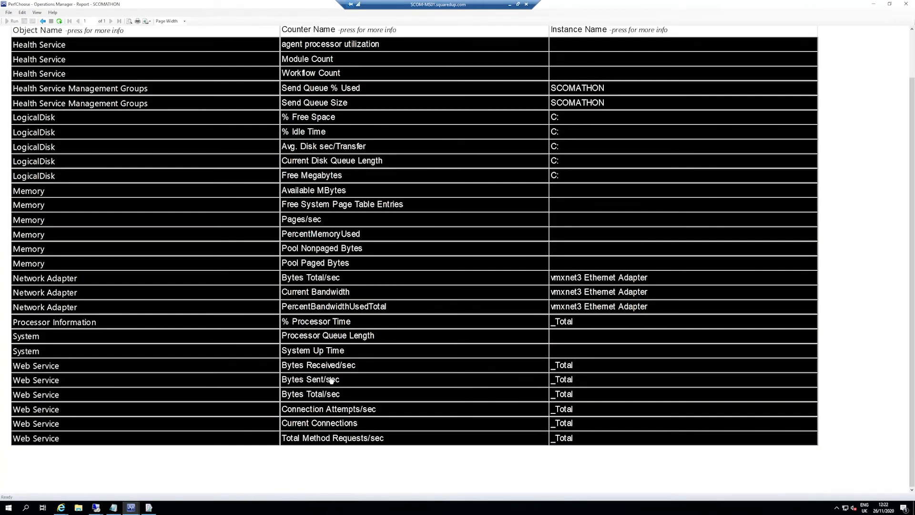
pyautogui.scroll(3, 331, 380)
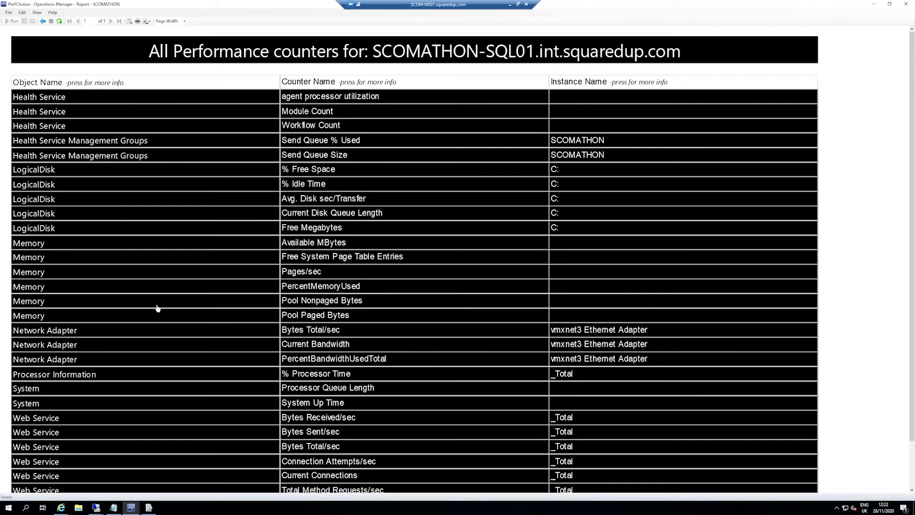
pyautogui.click(307, 276)
pyautogui.scroll(-1, 454, 250)
pyautogui.scroll(1, 455, 250)
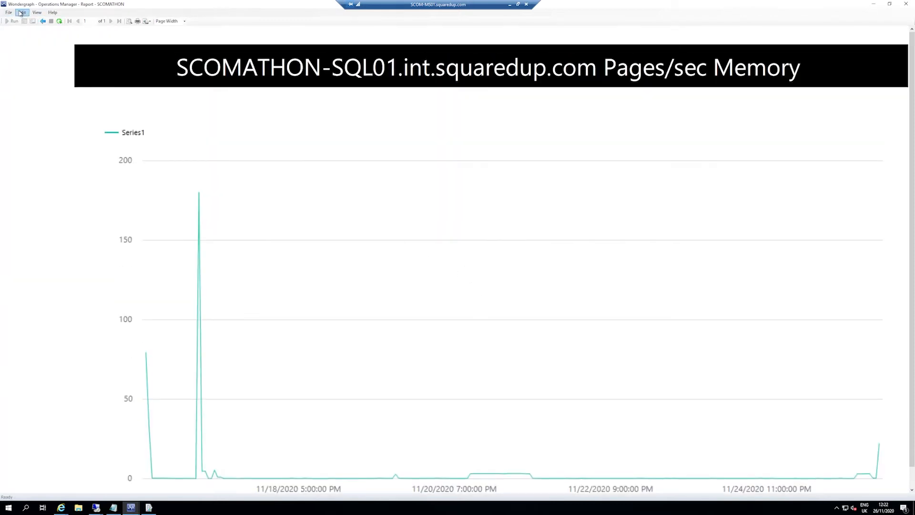
# Step: Start a subscription for the Pages/sec graph report with the description "Pages" and Windows File Share delivery
pyautogui.click(6, 13)
pyautogui.click(24, 29)
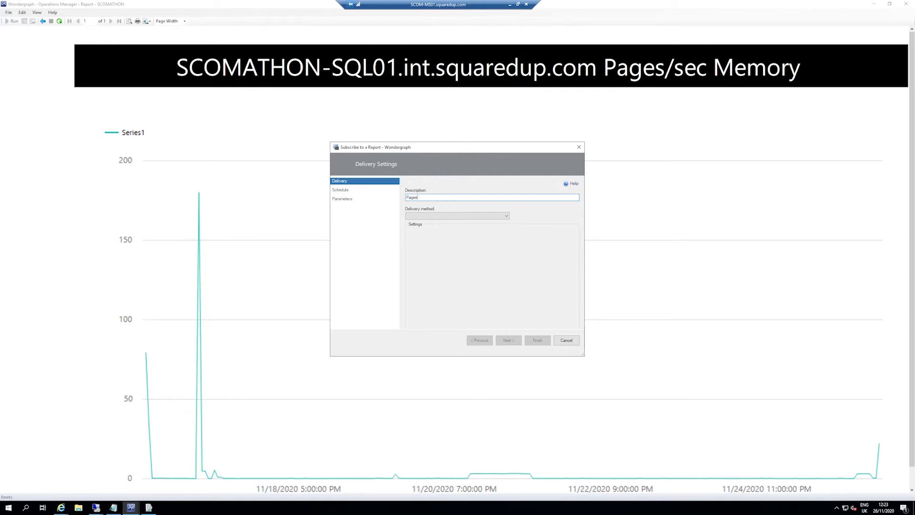
pyautogui.click(506, 216)
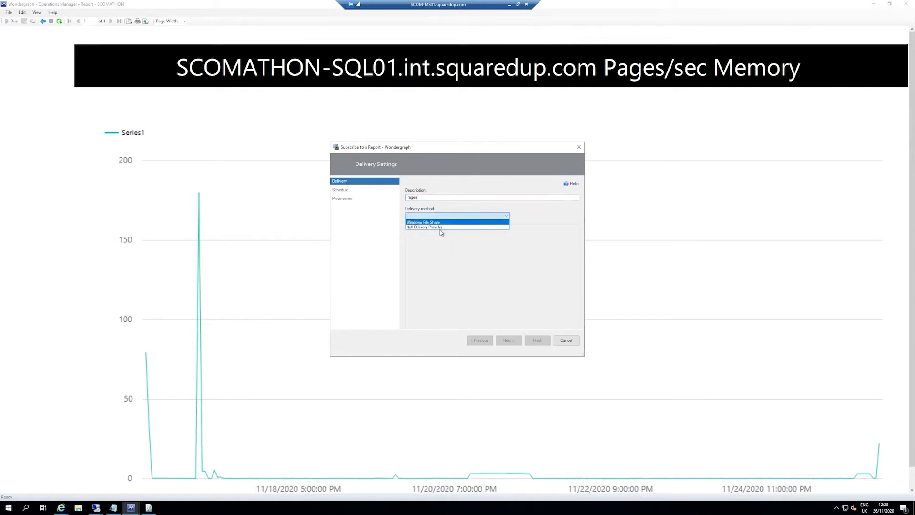
pyautogui.click(483, 223)
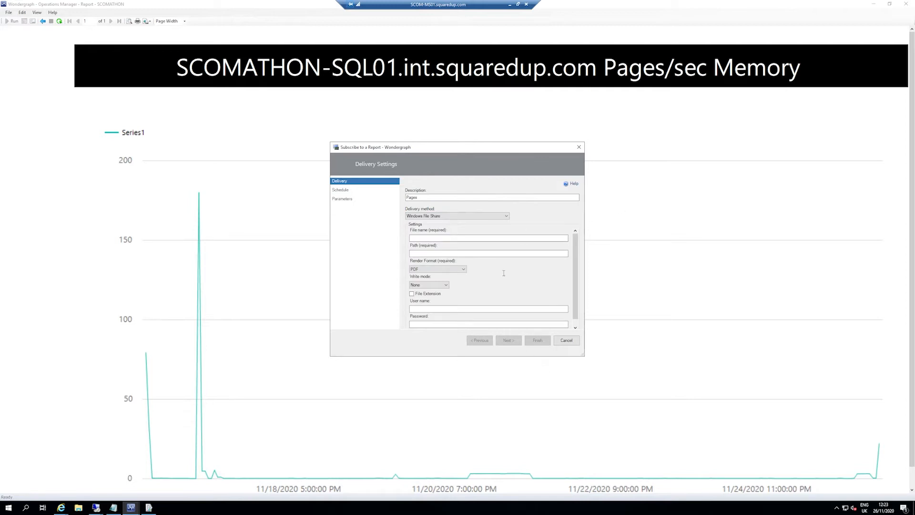
# Step: Check the render formats and keep PDF, name the output file test.pdf, set the path to \\path and continue to the schedule settings
pyautogui.click(455, 270)
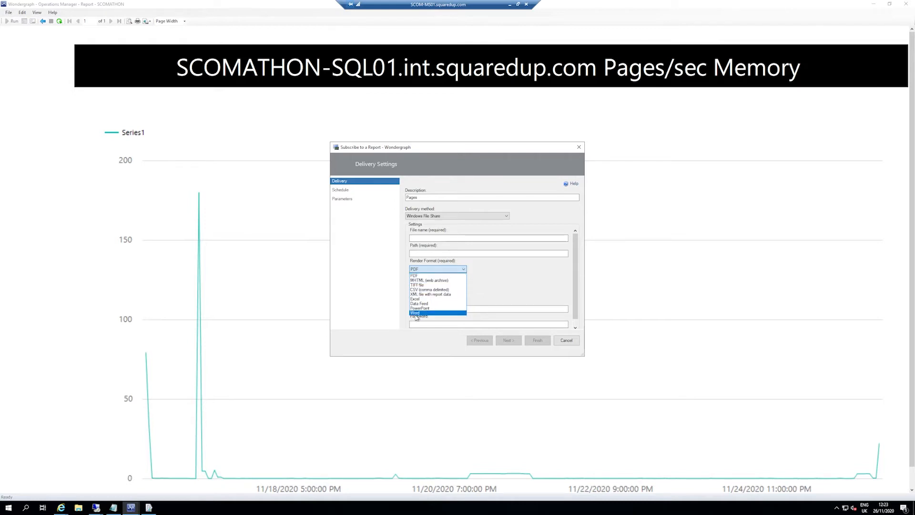
pyautogui.click(542, 286)
pyautogui.click(474, 238)
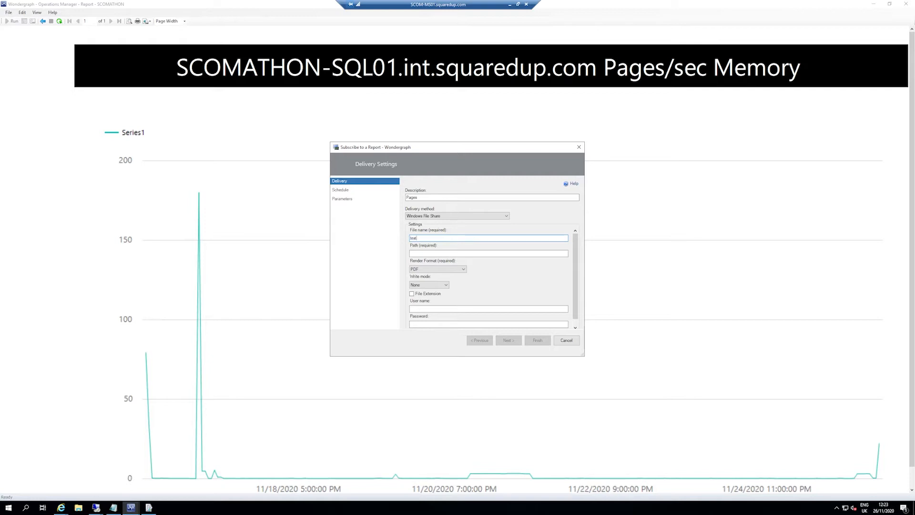
pyautogui.press('Tab')
pyautogui.write('\\')
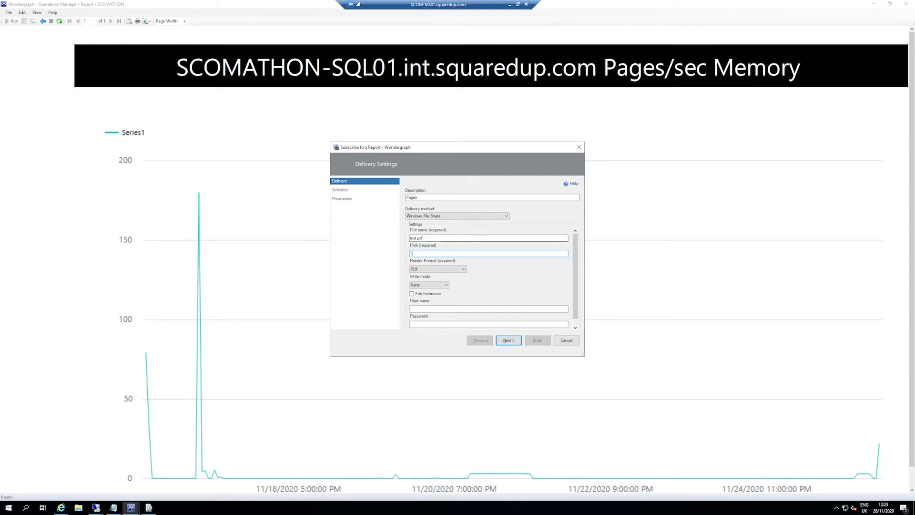
pyautogui.write('path')
pyautogui.click(509, 340)
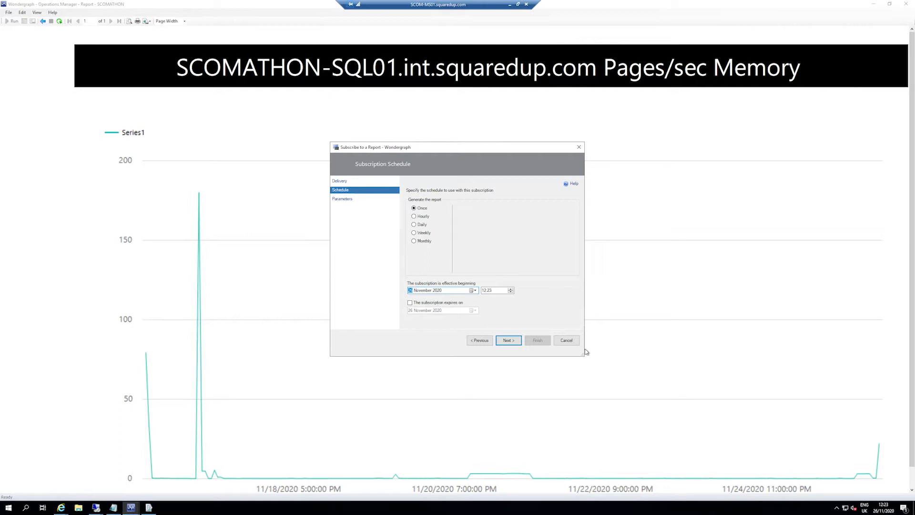
# Step: Try the monthly and weekly schedules, check the report parameters and cancel the Pages/sec subscription
pyautogui.click(431, 241)
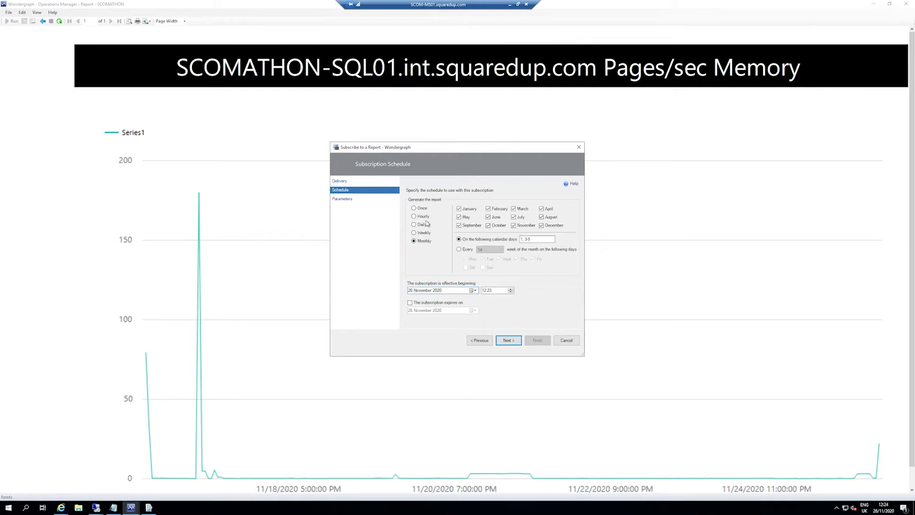
pyautogui.click(421, 233)
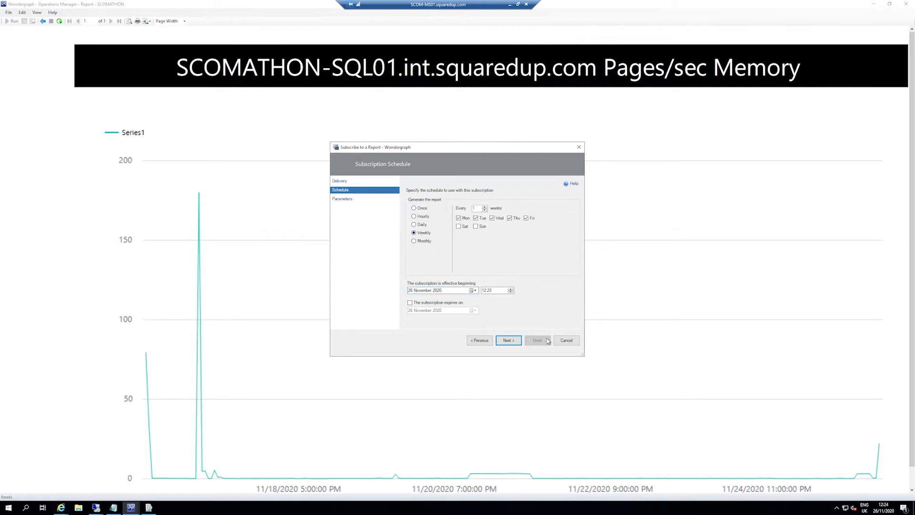
pyautogui.click(508, 341)
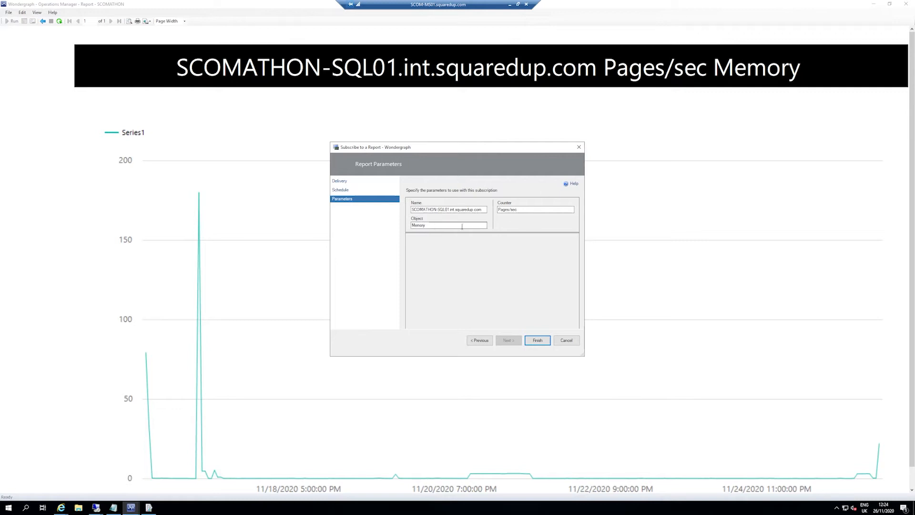
pyautogui.click(568, 342)
pyautogui.click(475, 280)
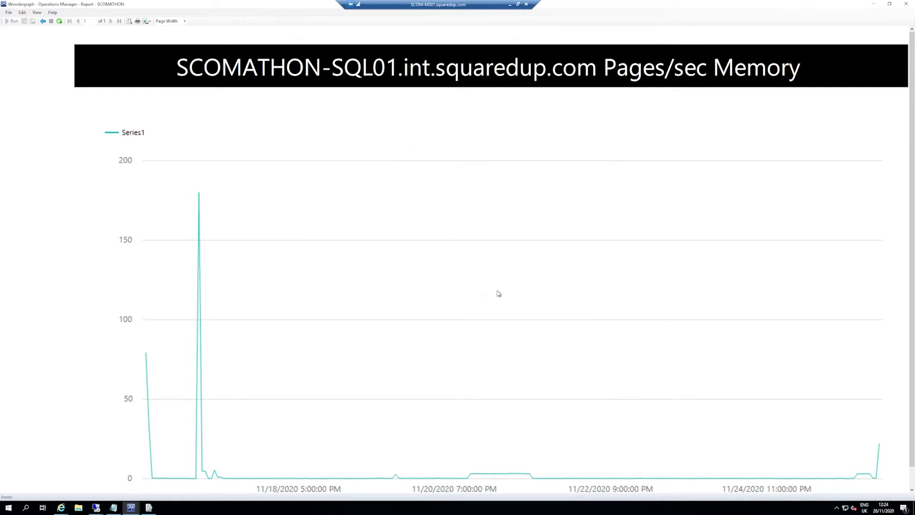
# Step: Return to the performance counter list, close the console report and switch to the ComputerDetails report in the web browser
pyautogui.click(42, 21)
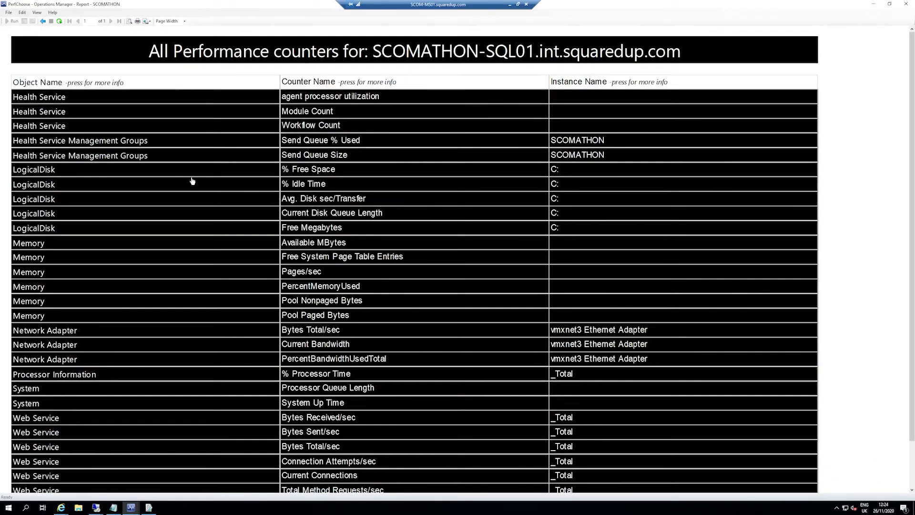
pyautogui.click(906, 4)
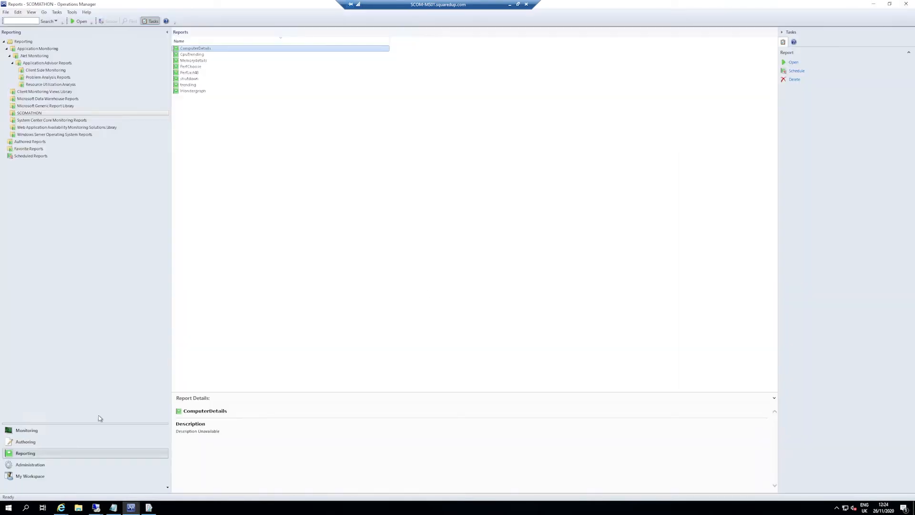
pyautogui.moveTo(61, 507)
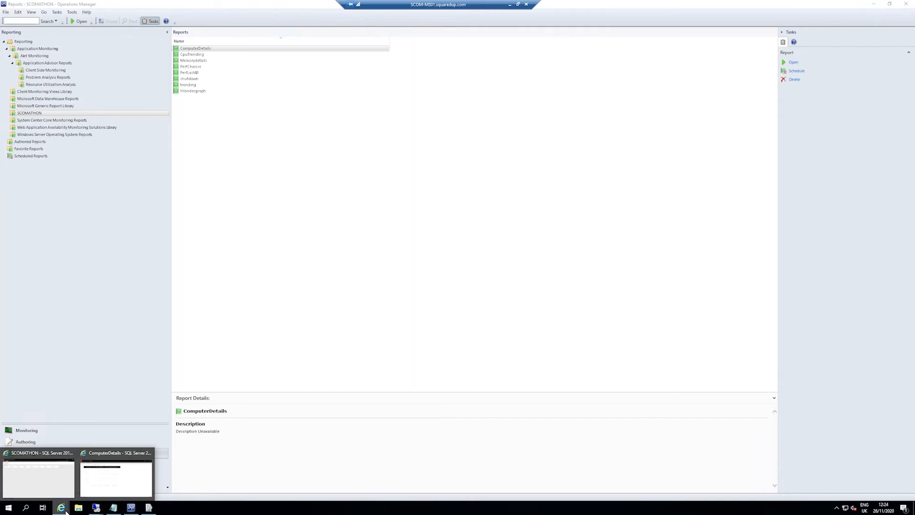
pyautogui.click(119, 477)
# Step: Go back to the counter list, view the LogicalDisk % Free Space graph and return to the list
pyautogui.click(146, 89)
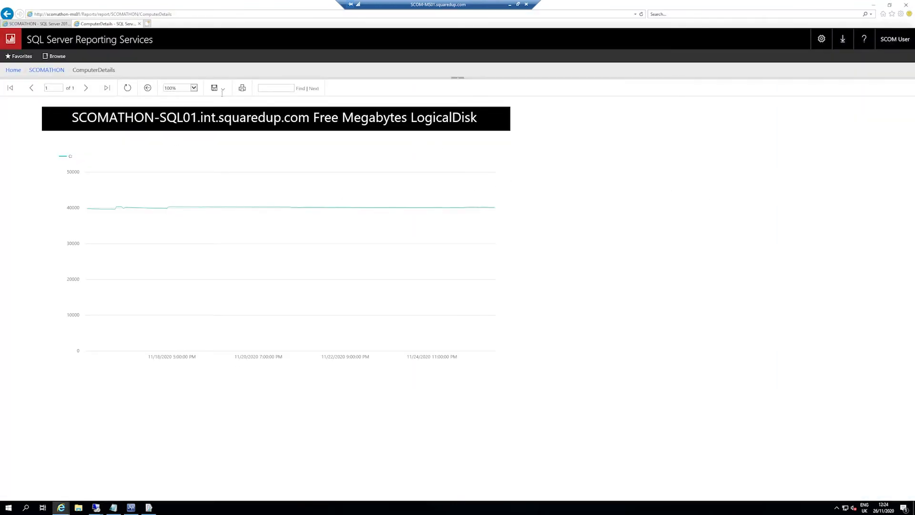
pyautogui.click(144, 88)
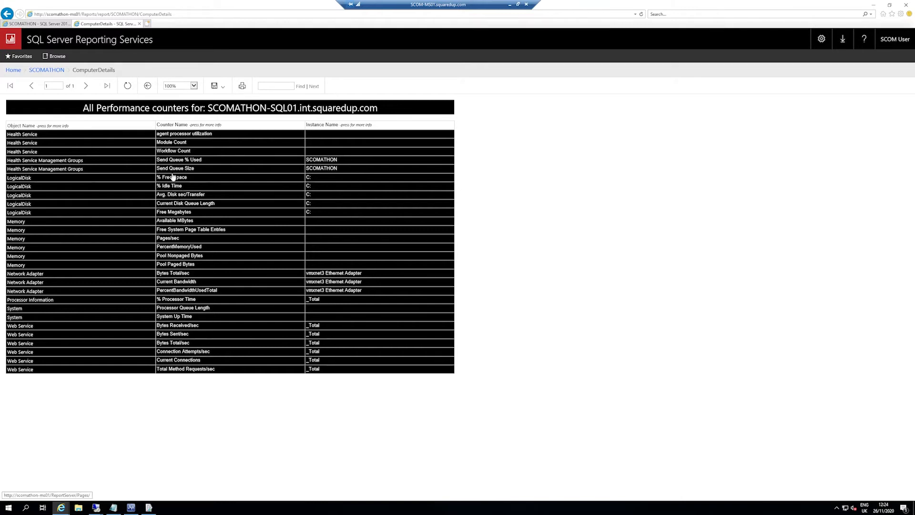
pyautogui.click(445, 180)
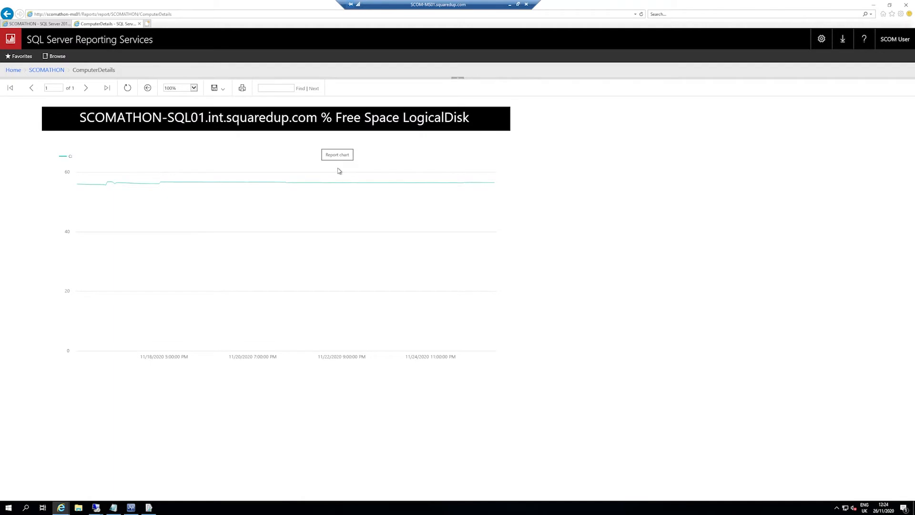
pyautogui.click(147, 92)
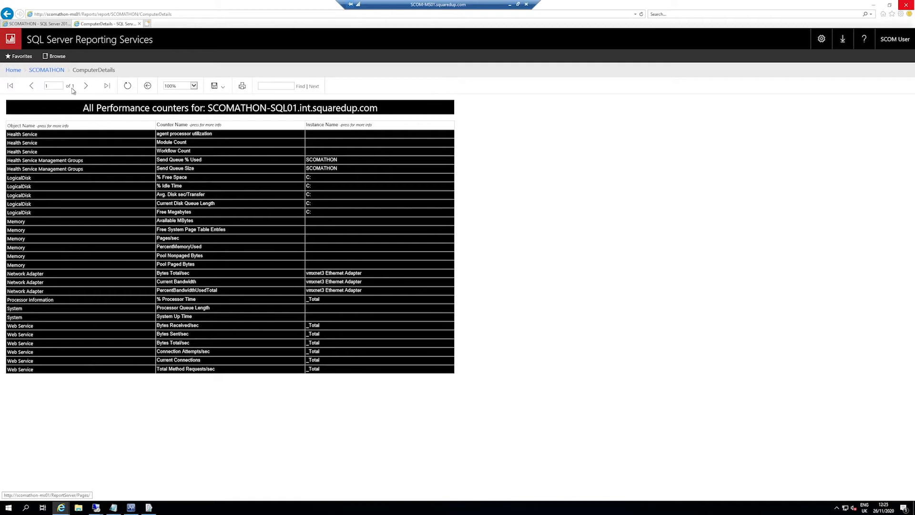
# Step: Reopen ComputerDetails from the SCOMATHON folder and run it for SCOMATHON-SQL01.int.squaredup.com
pyautogui.click(47, 70)
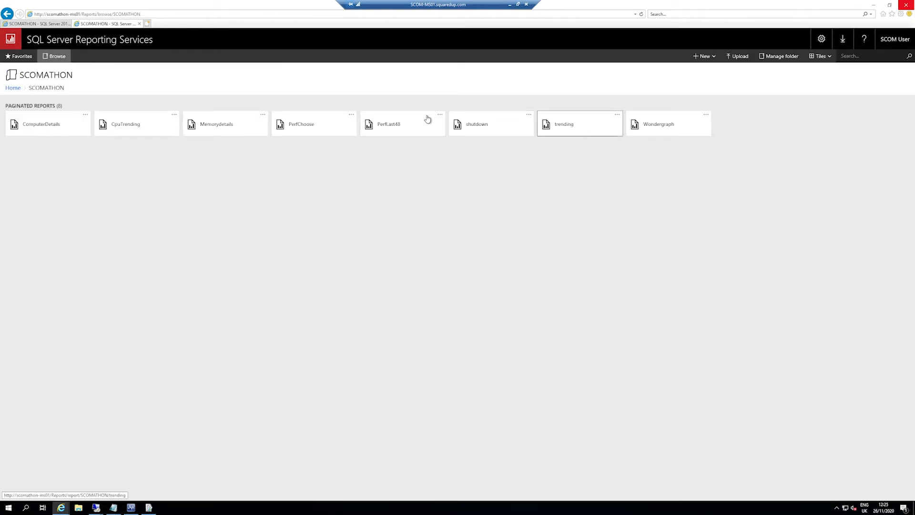
pyautogui.click(65, 123)
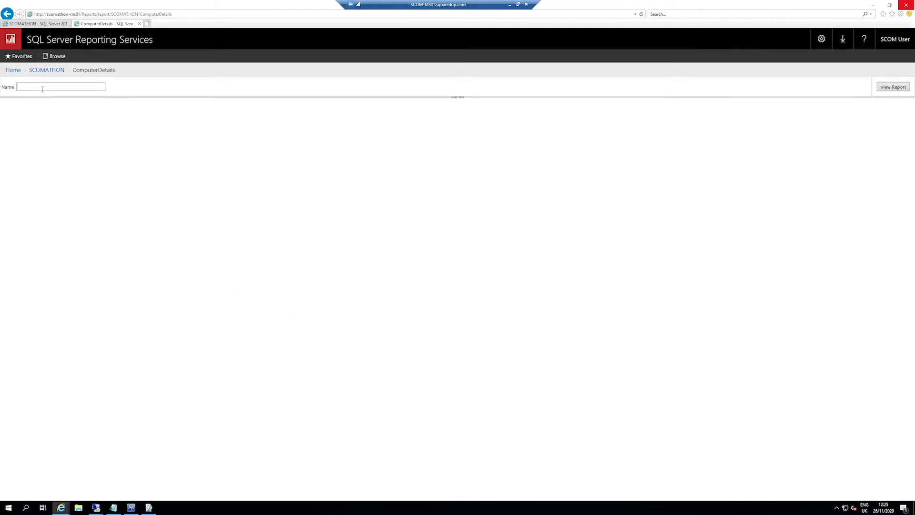
pyautogui.click(57, 87)
pyautogui.write('SCOMATHON-SQL01.int.squaredup.com')
pyautogui.click(908, 91)
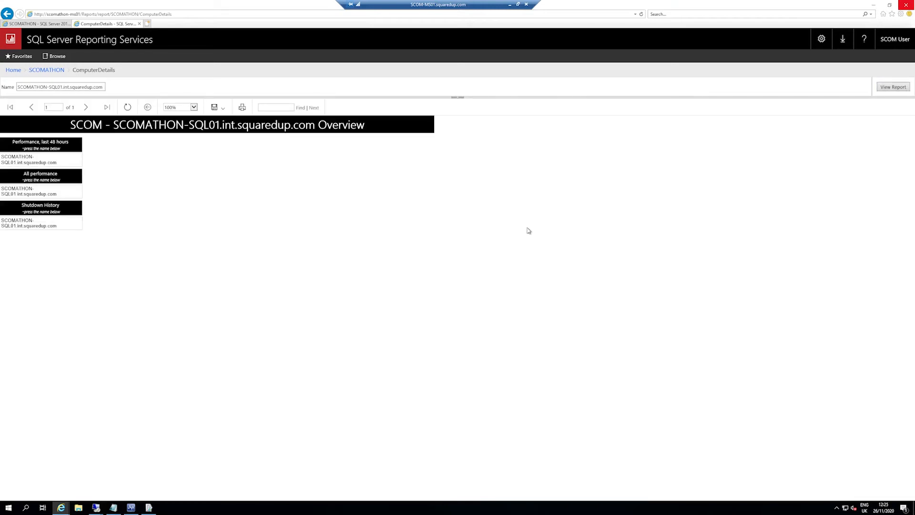
# Step: Open the server's last 48 hours of performance and view its CPU and memory trending details
pyautogui.click(13, 159)
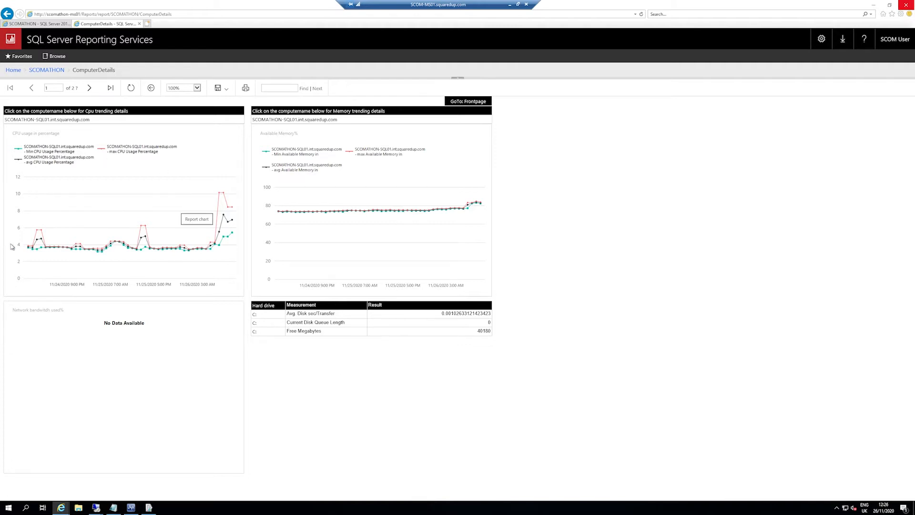
pyautogui.click(79, 121)
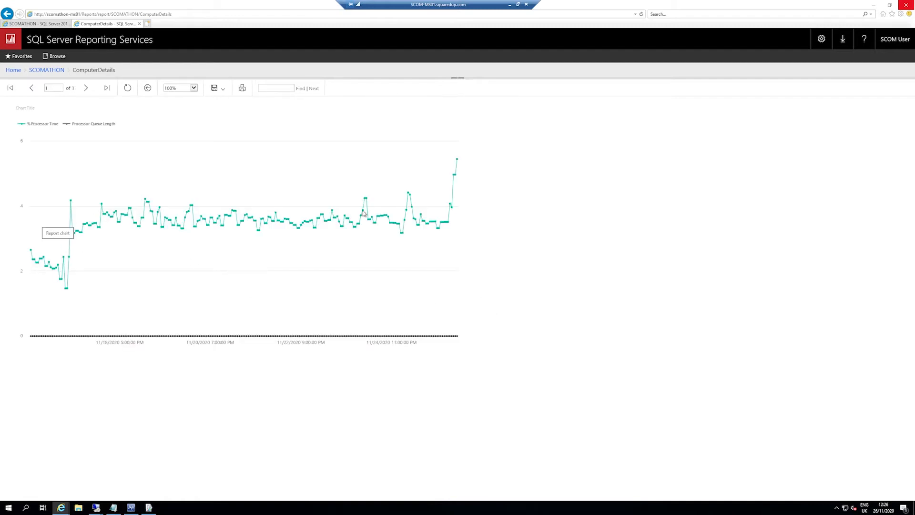
pyautogui.click(147, 89)
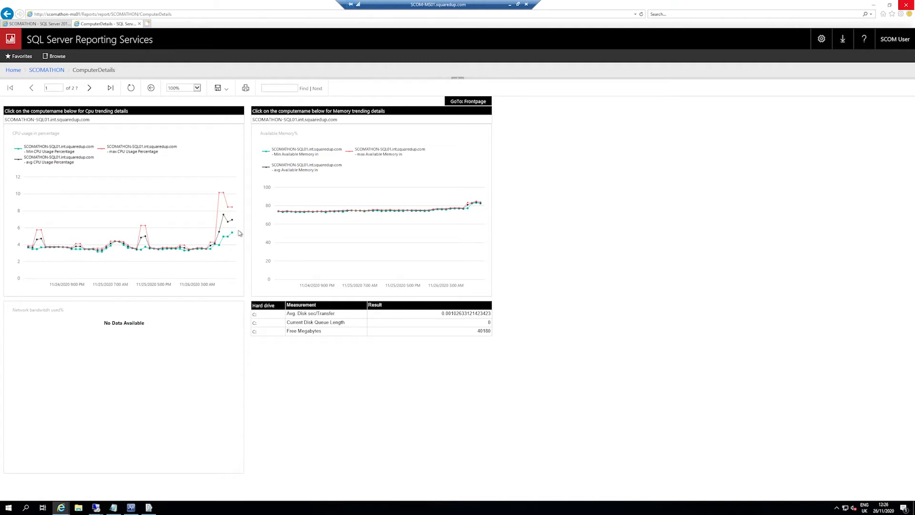
pyautogui.click(72, 120)
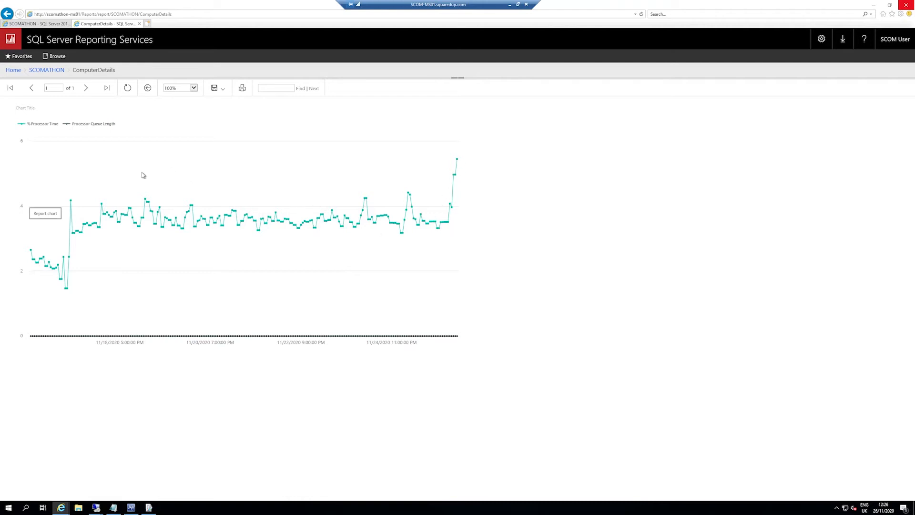
pyautogui.click(148, 88)
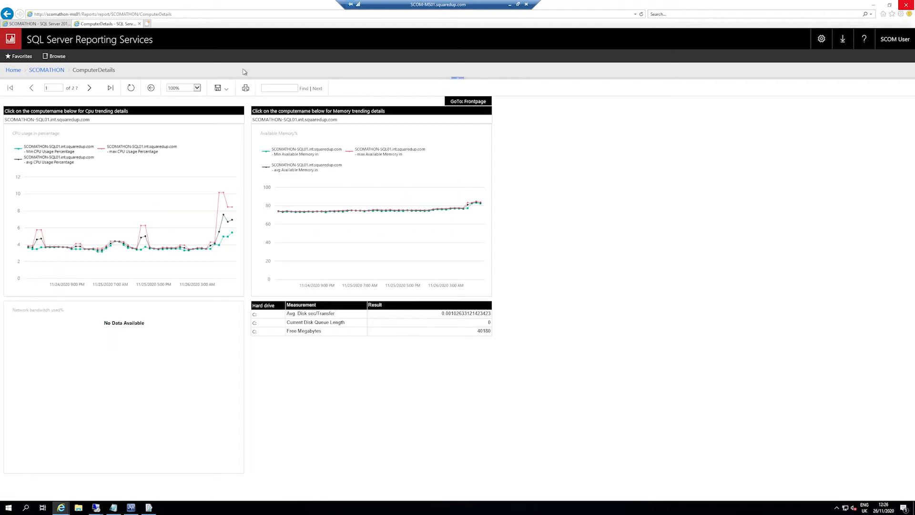
pyautogui.click(294, 120)
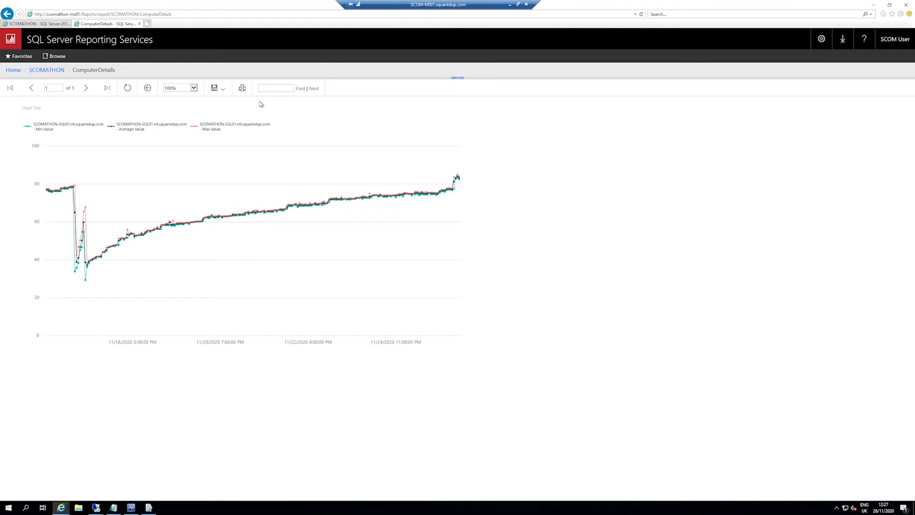
pyautogui.click(148, 88)
# Step: Run ComputerDetails for SCOMATHON-SQL01.int.squaredup.com again from its folder, view the overview and return to the SCOMATHON folder
pyautogui.click(44, 70)
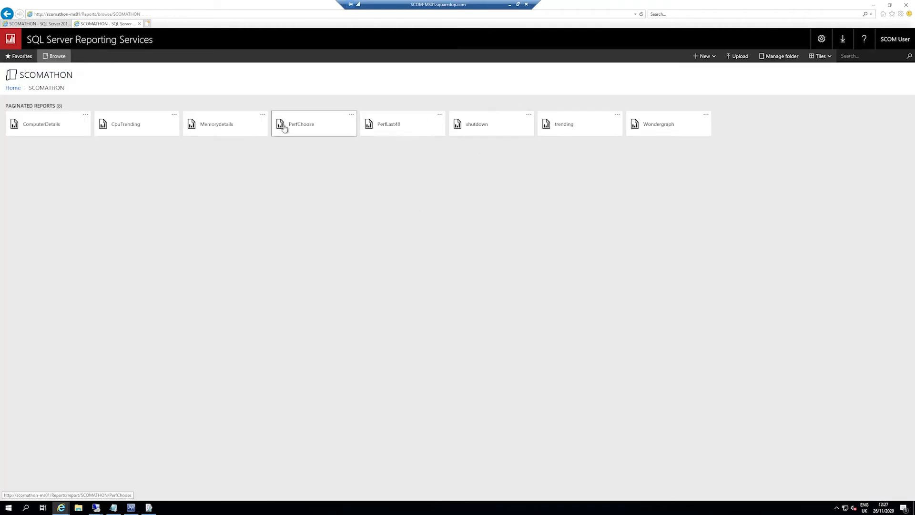
pyautogui.click(41, 126)
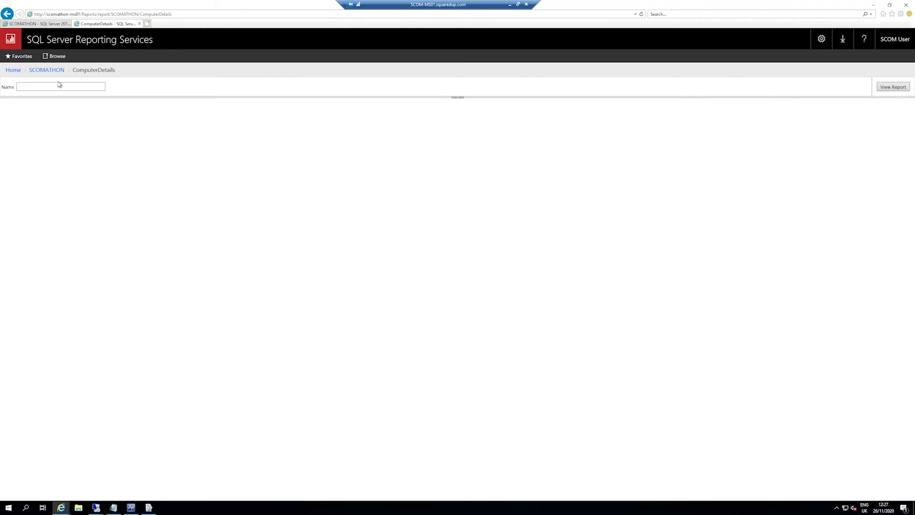
pyautogui.write('SCOMATHON-SQL01.int.squaredup.com')
pyautogui.click(891, 86)
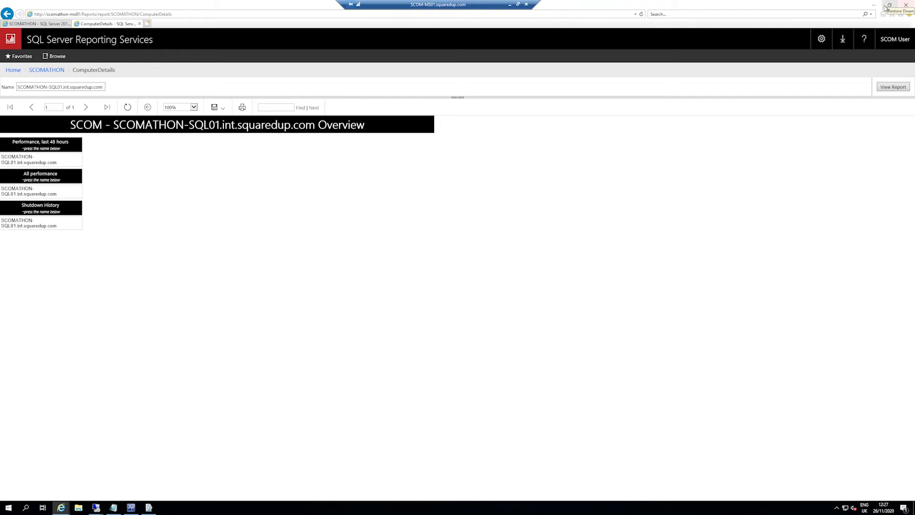
pyautogui.click(43, 70)
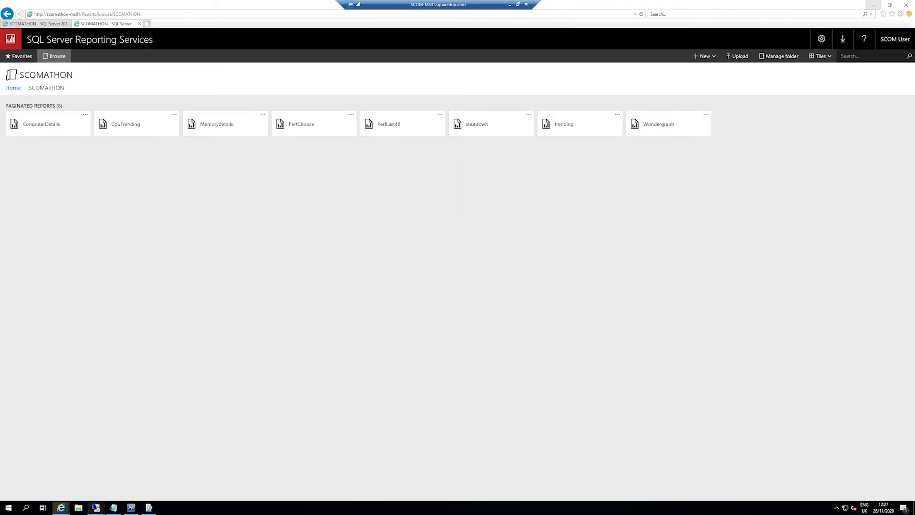
# Step: Switch to SQL Server Management Studio in the scomathon-sql01 remote session and bring up the AlertView query
pyautogui.moveTo(96, 507)
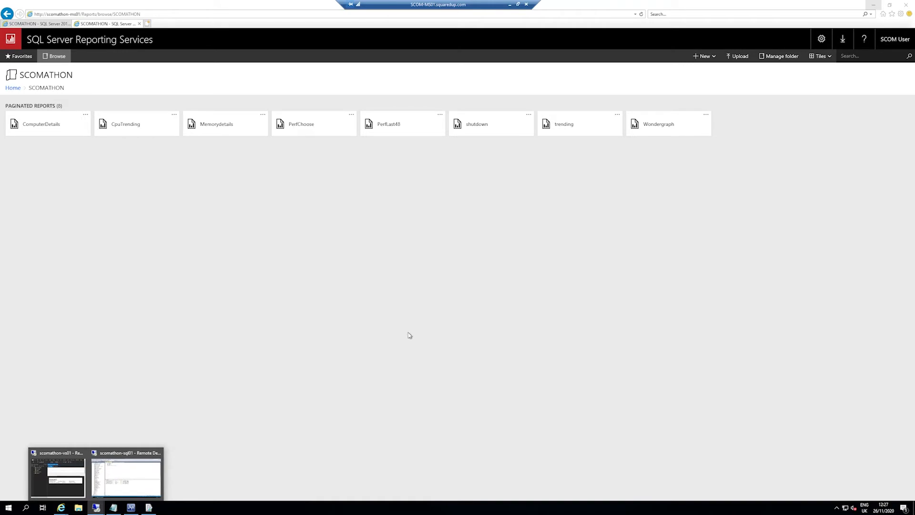
pyautogui.click(129, 473)
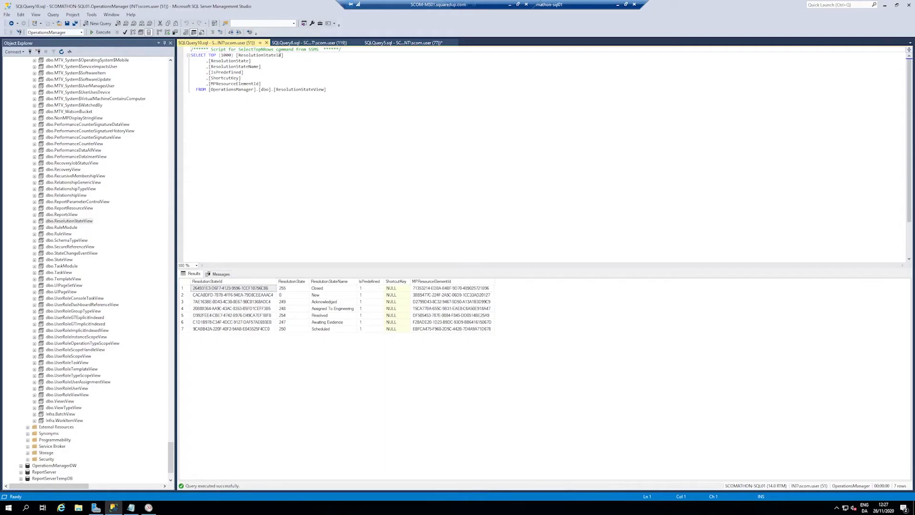
pyautogui.click(314, 42)
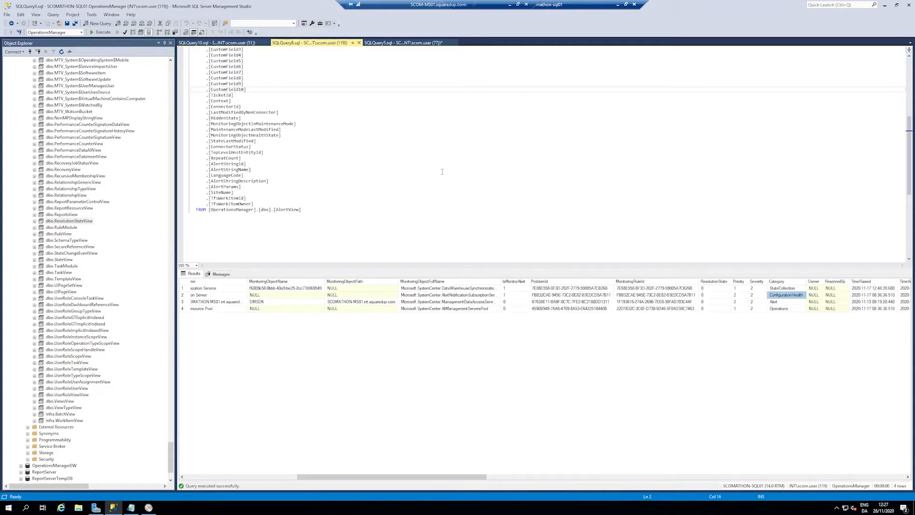
# Step: Examine the columns selected in the AlertView query, its result grid and the database views
pyautogui.click(313, 163)
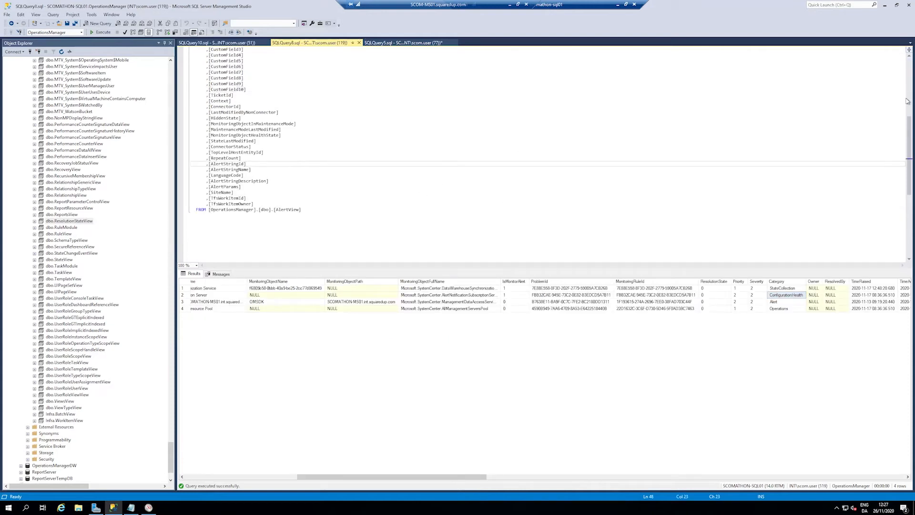
pyautogui.moveTo(914, 63); pyautogui.dragTo(914, 61)
pyautogui.moveTo(901, 106); pyautogui.dragTo(896, 66)
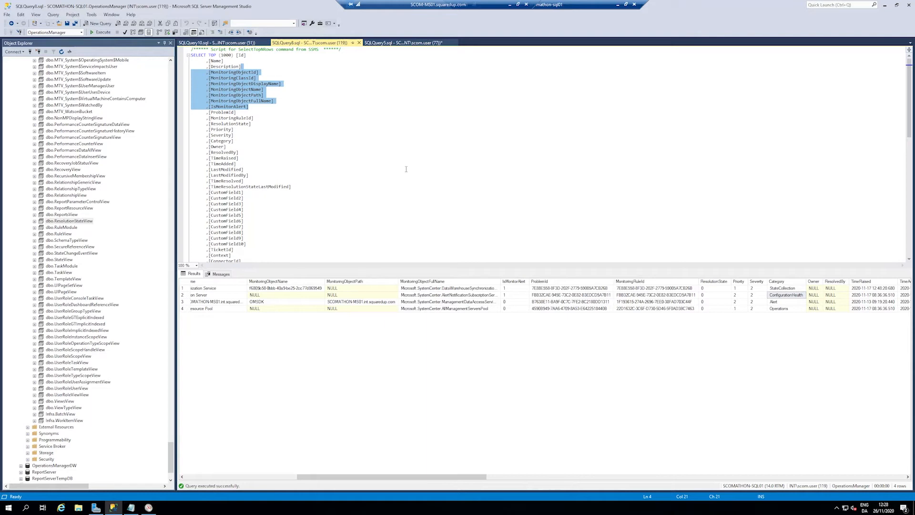
pyautogui.moveTo(355, 158); pyautogui.dragTo(329, 147)
pyautogui.click(307, 129)
pyautogui.moveTo(348, 477); pyautogui.dragTo(149, 475)
pyautogui.scroll(1, 127, 286)
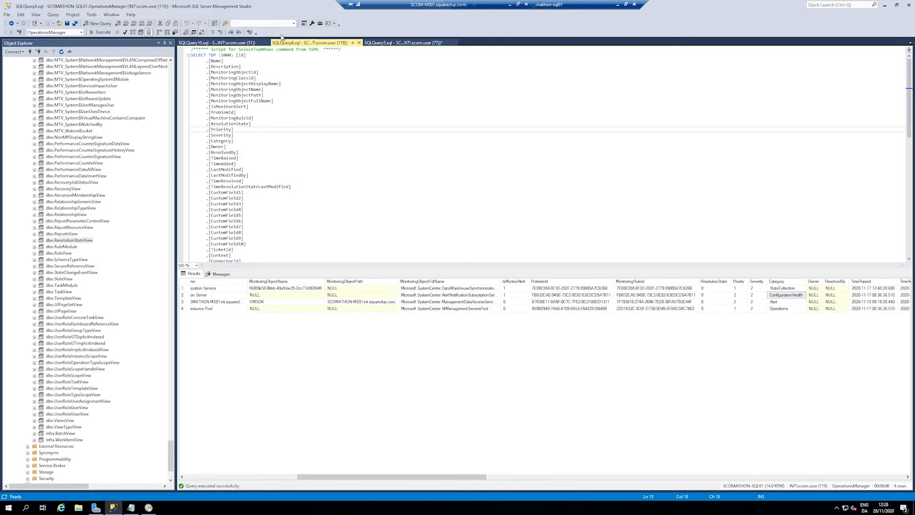
# Step: Close the AlertView query and collapse the Views folder and the OperationsManager database in the object tree
pyautogui.click(359, 43)
pyautogui.scroll(7, 154, 124)
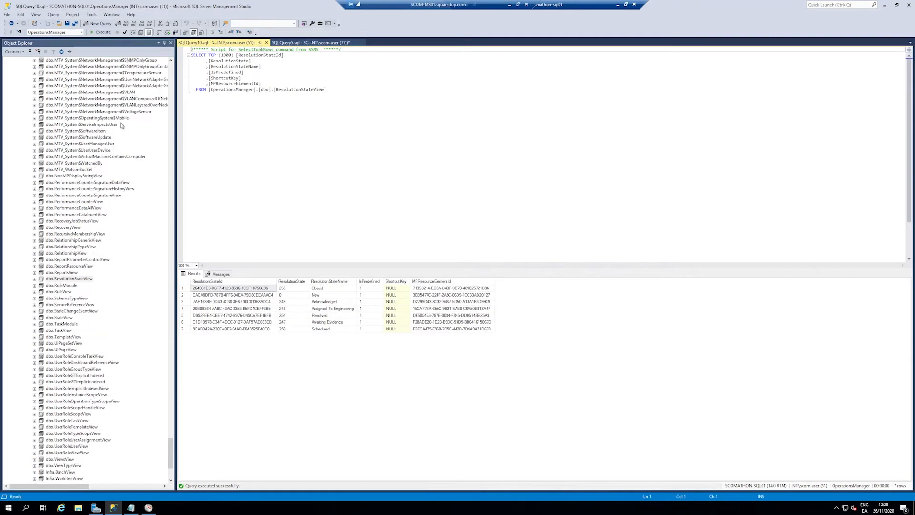
pyautogui.moveTo(171, 436); pyautogui.dragTo(95, 79)
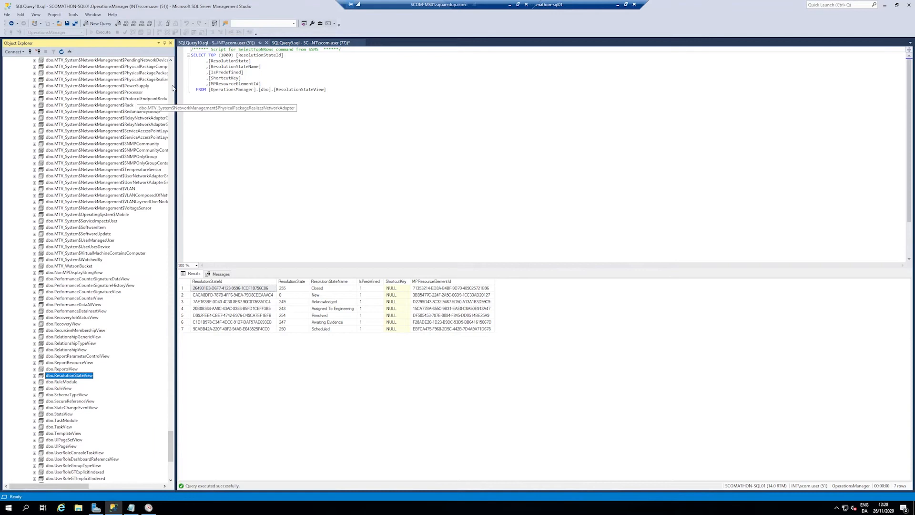
pyautogui.moveTo(171, 442); pyautogui.dragTo(23, 106)
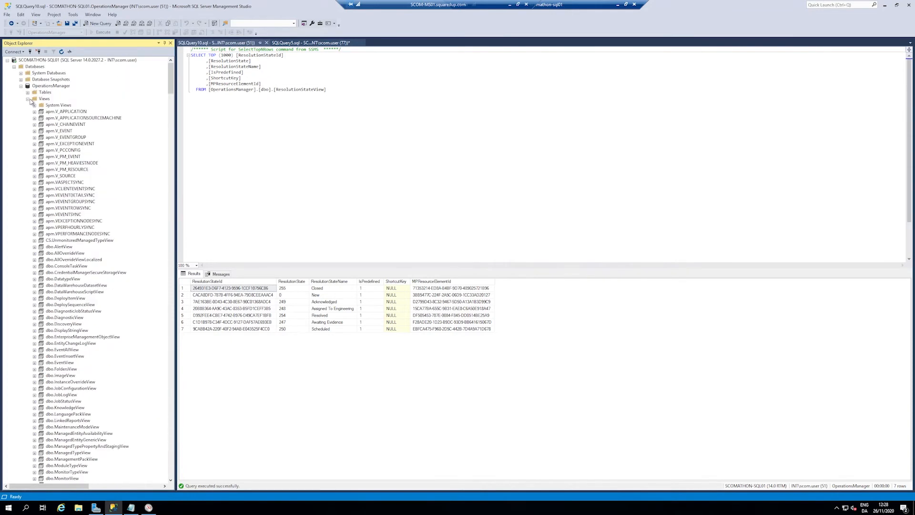
pyautogui.click(28, 98)
pyautogui.click(21, 85)
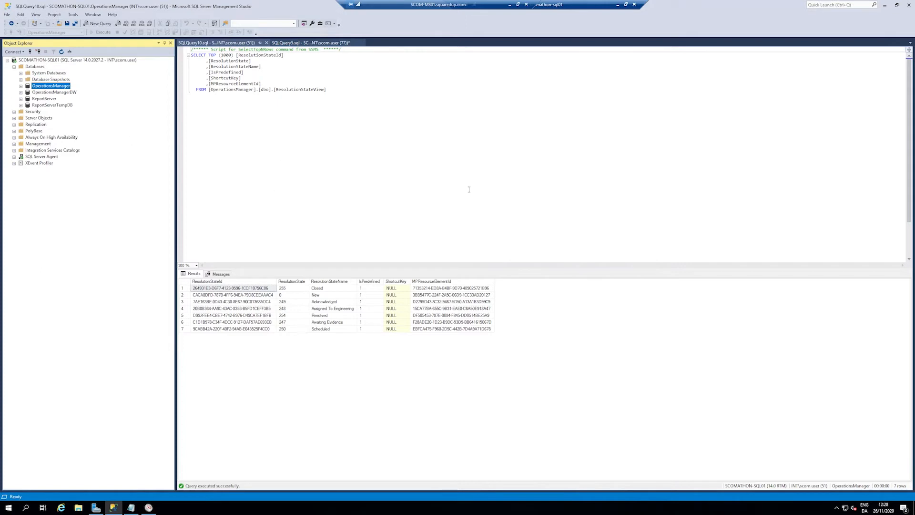
# Step: Browse the views of the OperationsManager and OperationsManagerDW databases, folding the OperationsManagerDW database away again
pyautogui.click(20, 86)
pyautogui.click(28, 105)
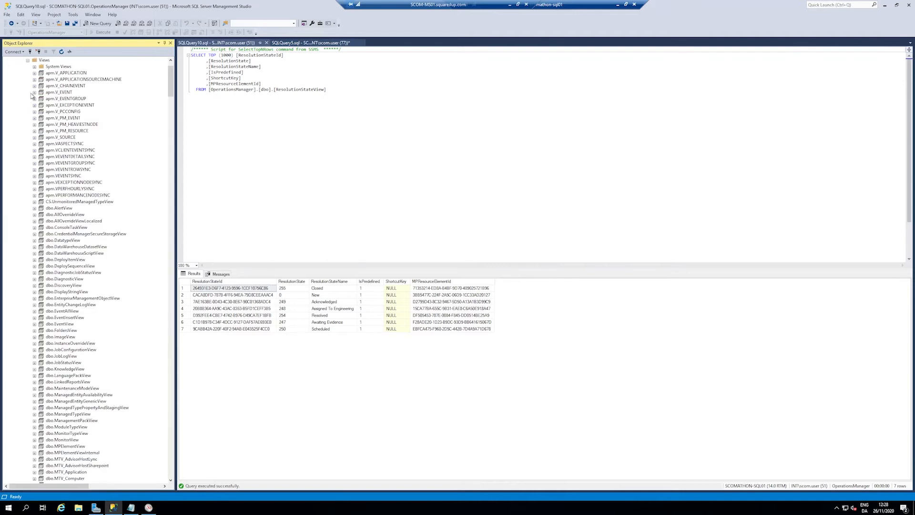
pyautogui.click(28, 61)
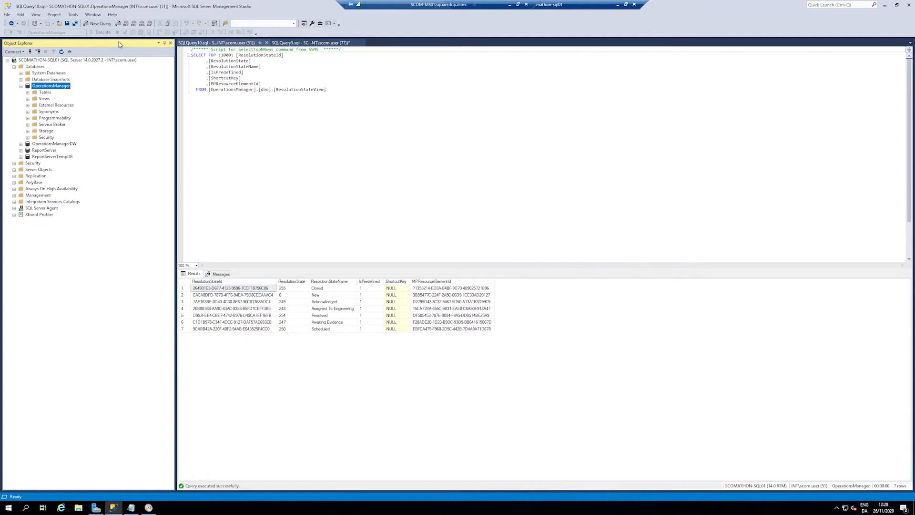
pyautogui.click(21, 144)
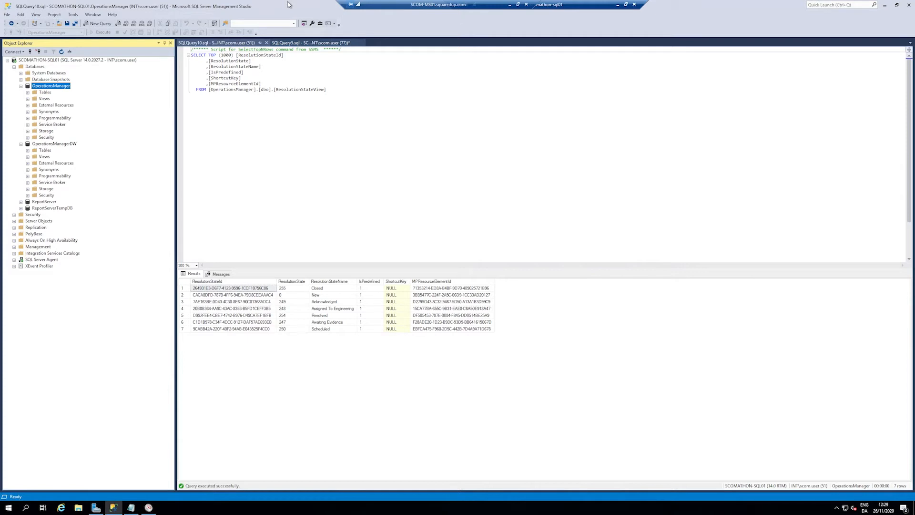
pyautogui.click(28, 157)
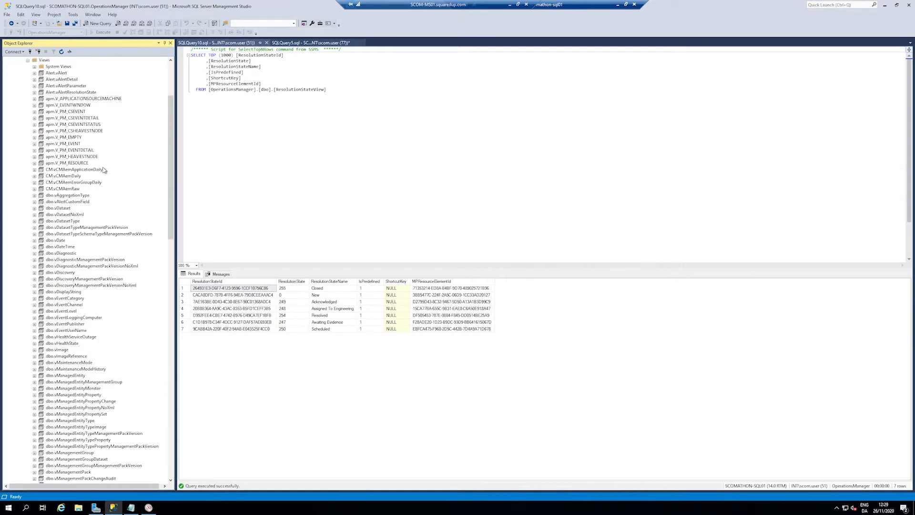
pyautogui.scroll(-5, 91, 209)
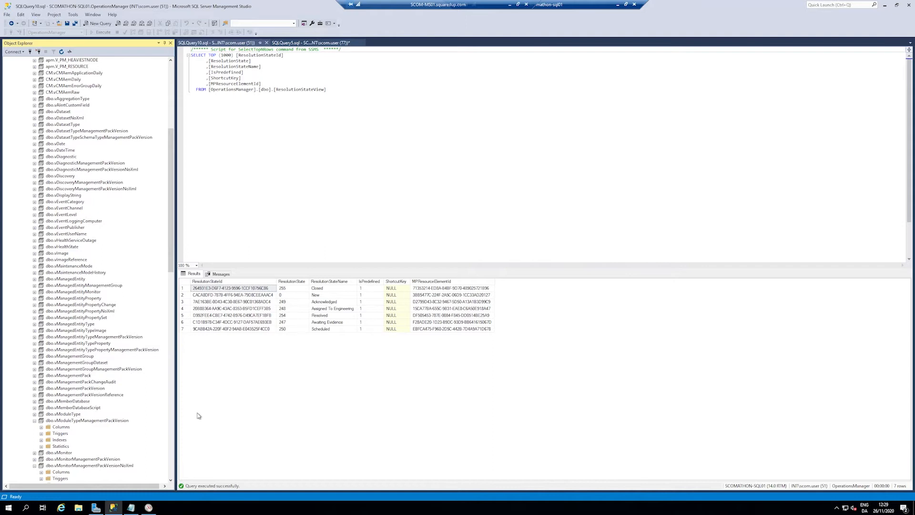
pyautogui.scroll(5, 83, 331)
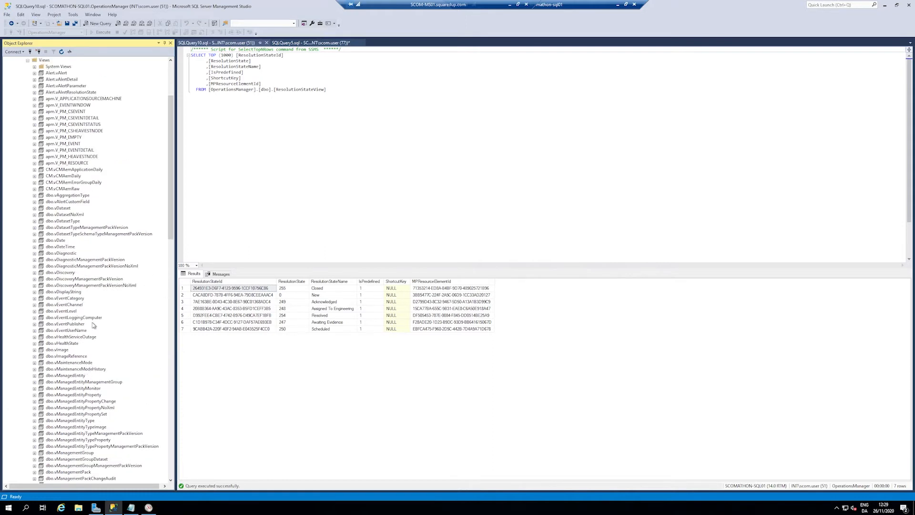
pyautogui.scroll(5, 131, 305)
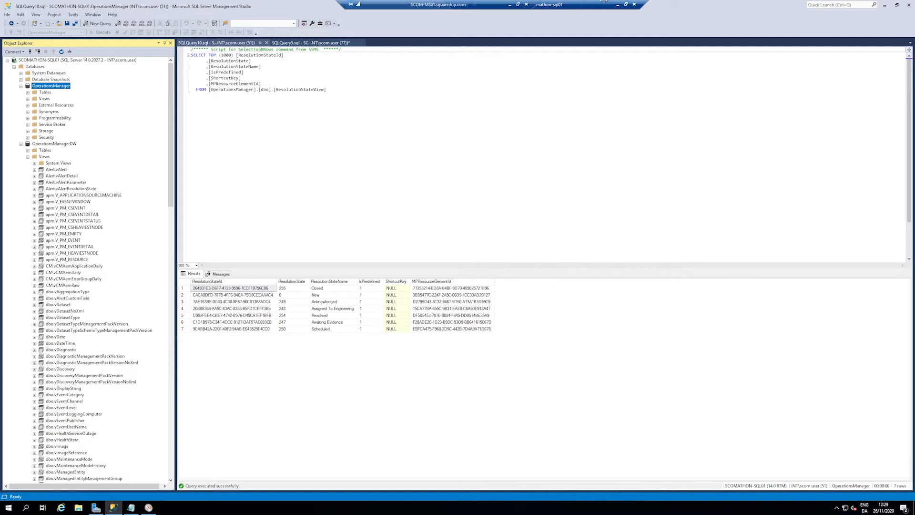
pyautogui.click(21, 144)
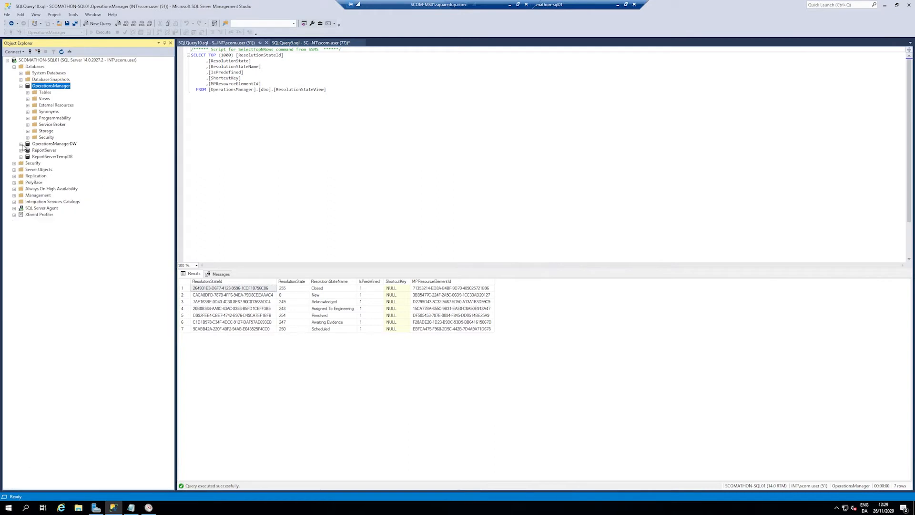
# Step: Expand the OperationsManager views and select the top 1000 rows from dbo.AlertView
pyautogui.click(27, 98)
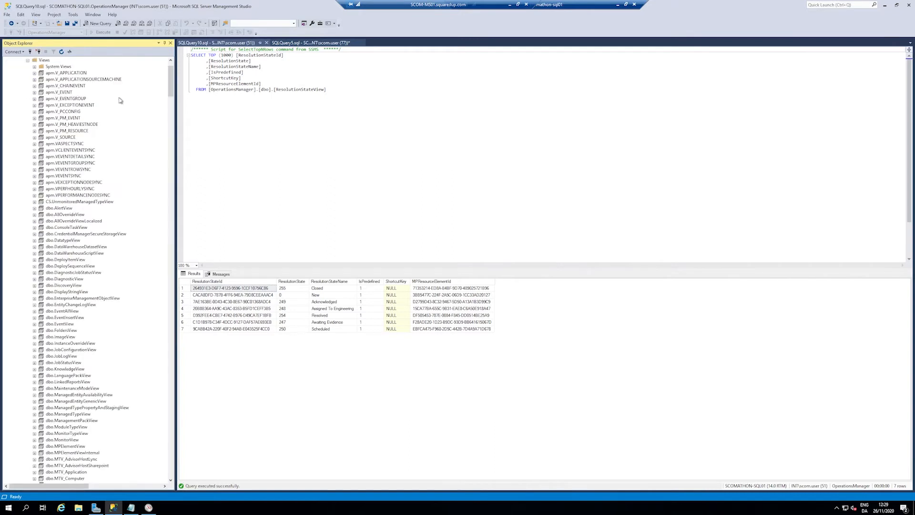
pyautogui.click(59, 208)
pyautogui.rightClick(70, 210)
pyautogui.click(105, 227)
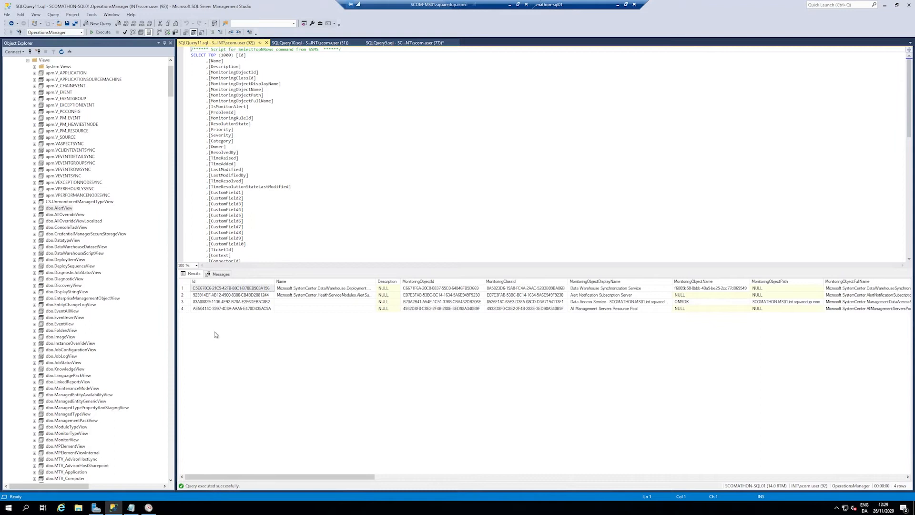
# Step: Examine the MonitoringObjectDisplayName value of each alert row in the AlertView results
pyautogui.moveTo(339, 477); pyautogui.dragTo(364, 479)
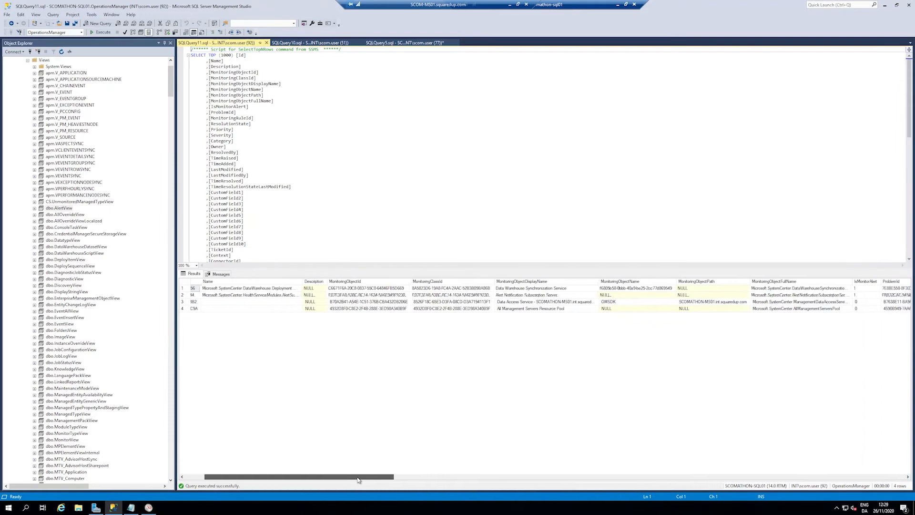
pyautogui.click(549, 289)
pyautogui.press('Down')
pyautogui.press('Down')
pyautogui.press('Down')
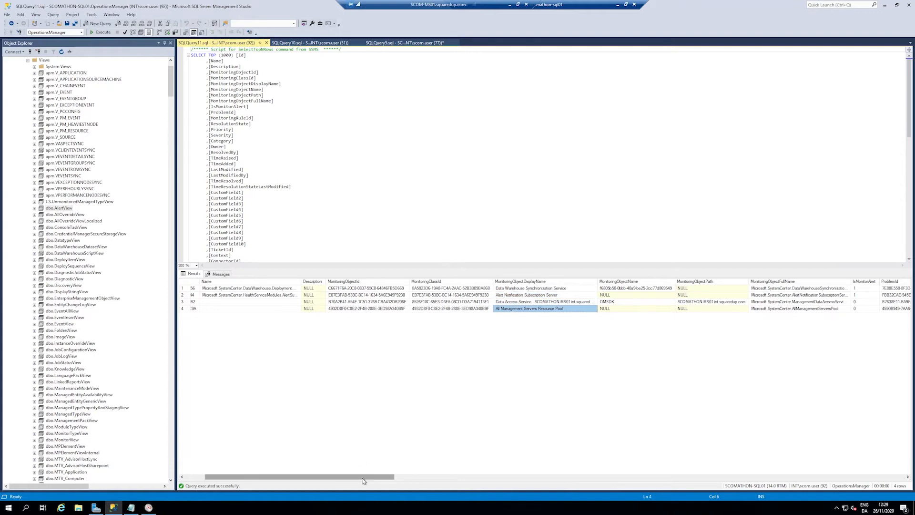
# Step: Check the ResolutionState value of the individual alerts in the AlertView results
pyautogui.moveTo(388, 472); pyautogui.dragTo(478, 476)
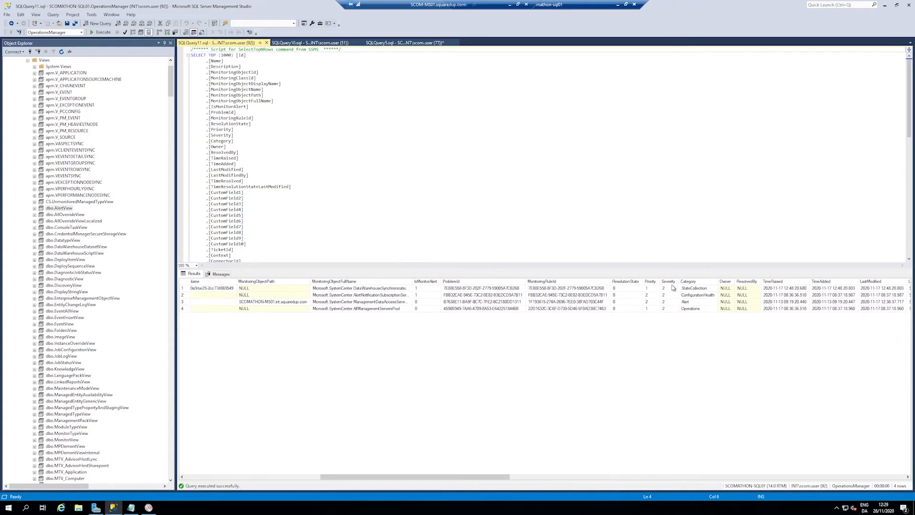
pyautogui.click(622, 289)
pyautogui.click(625, 302)
pyautogui.click(625, 309)
pyautogui.click(627, 288)
pyautogui.click(622, 295)
pyautogui.click(625, 303)
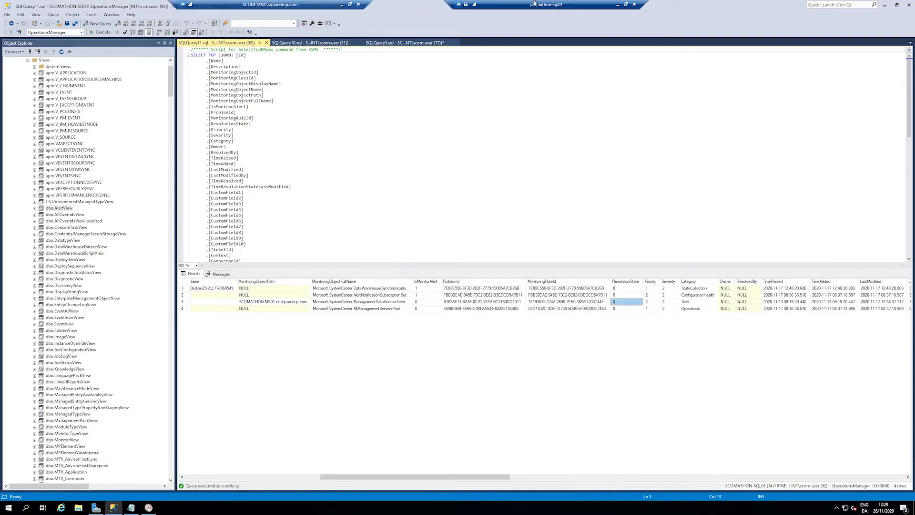
# Step: Switch to the Operations Manager console, open the Alerts settings under Administration and select the New resolution state
pyautogui.click(622, 5)
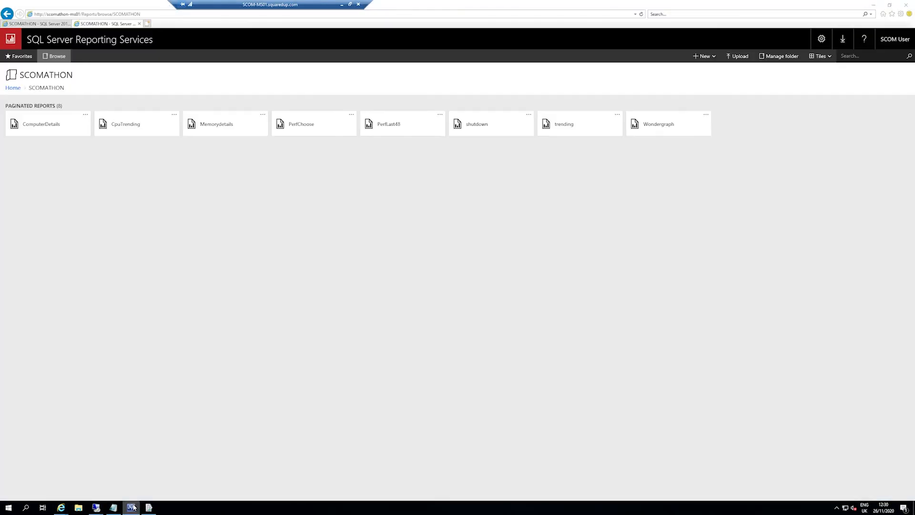
pyautogui.click(132, 507)
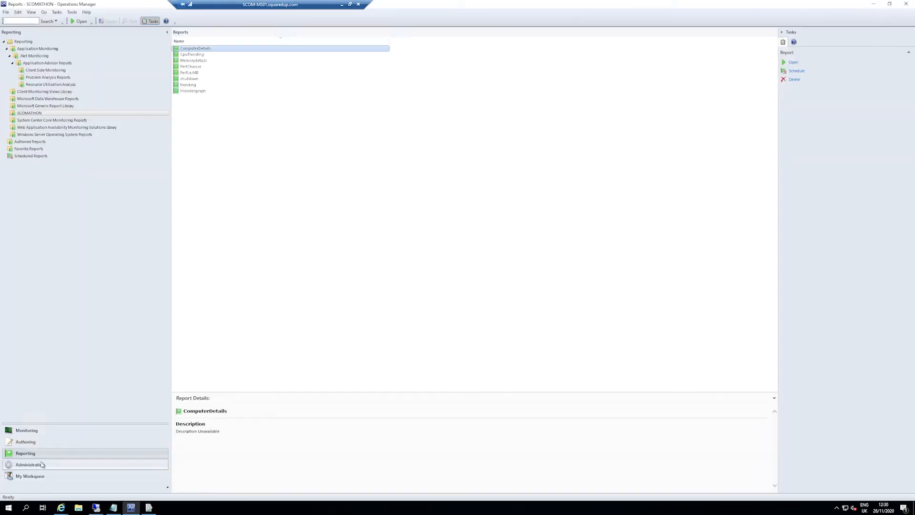
pyautogui.click(42, 464)
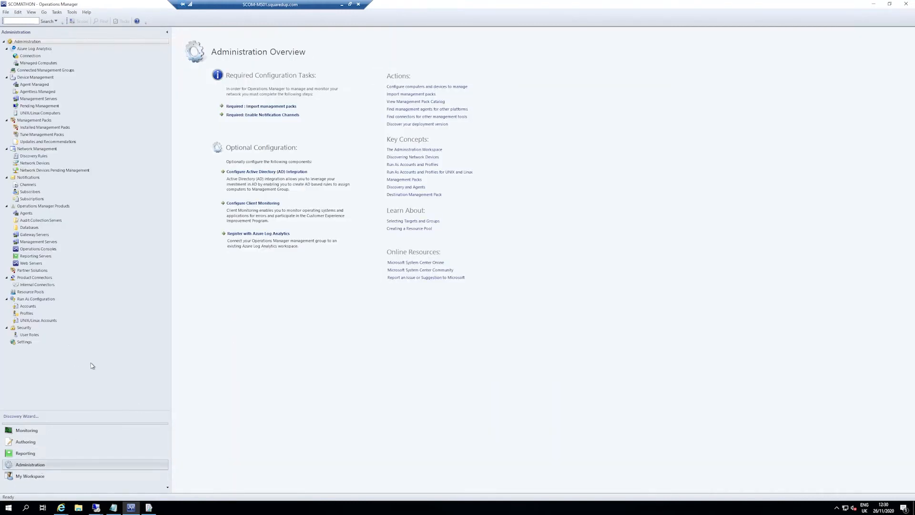
pyautogui.click(21, 342)
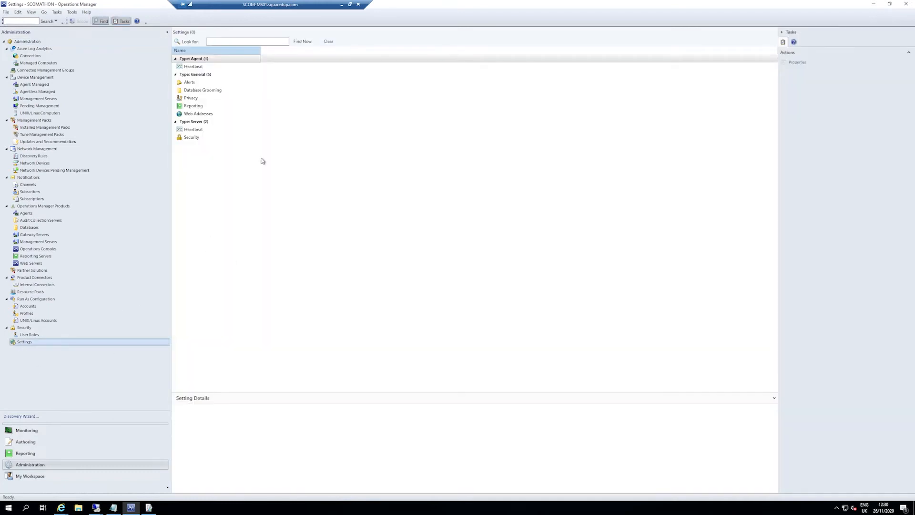
pyautogui.doubleClick(190, 82)
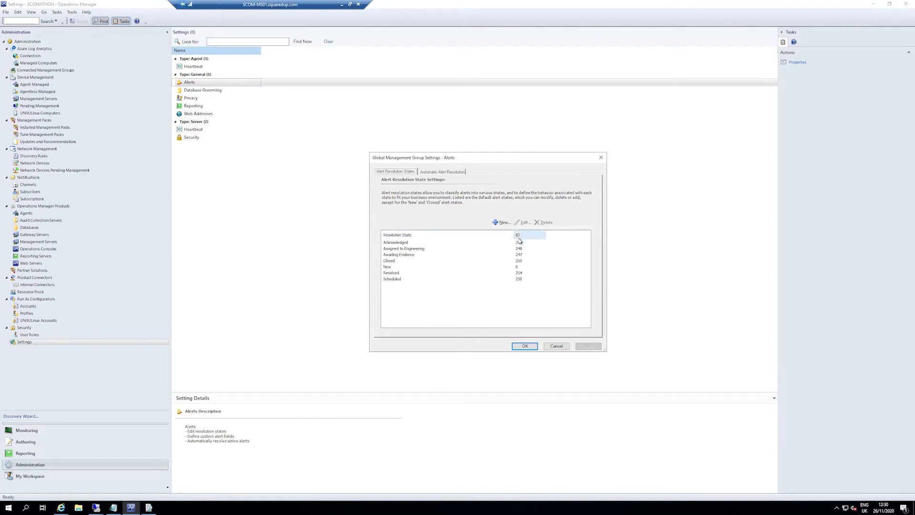
pyautogui.click(408, 267)
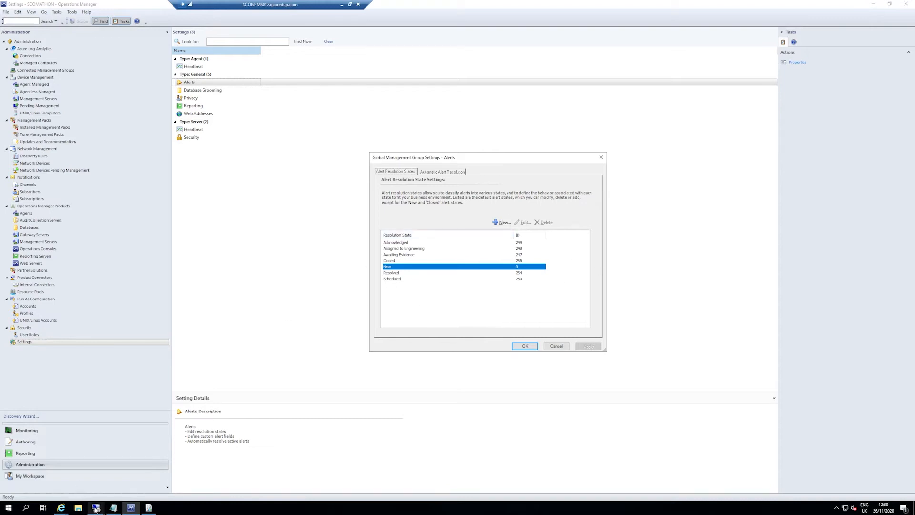
# Step: Return to SQL Server Management Studio and match ResolutionState IDs to their names in the ResolutionStateView results for New, Closed and Acknowledged
pyautogui.click(111, 485)
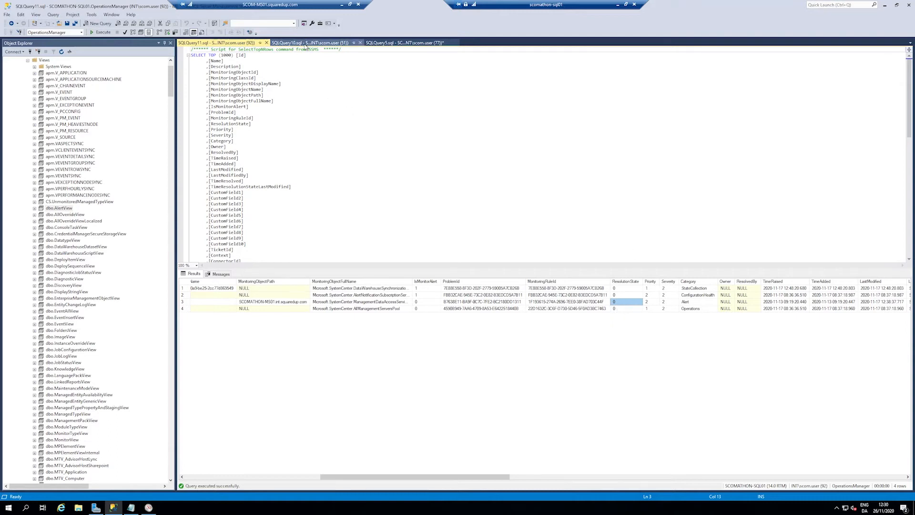
pyautogui.click(301, 43)
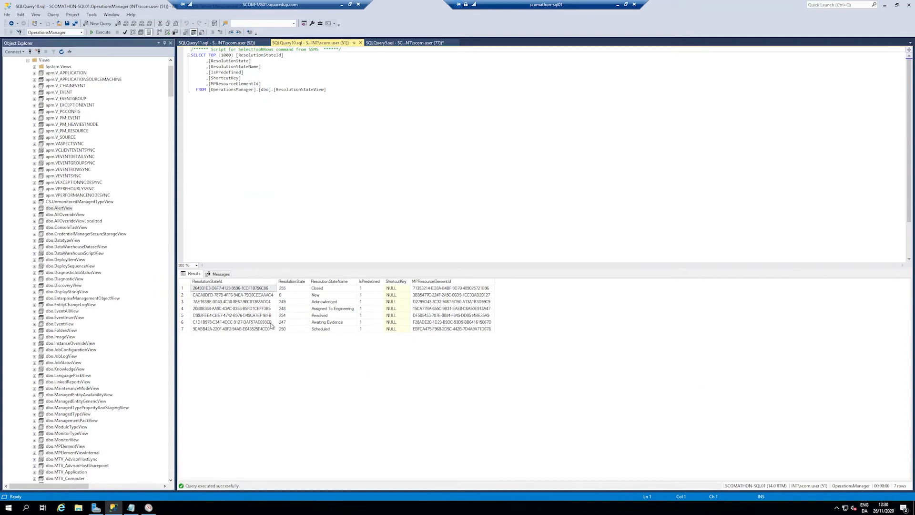
pyautogui.click(291, 296)
pyautogui.click(323, 296)
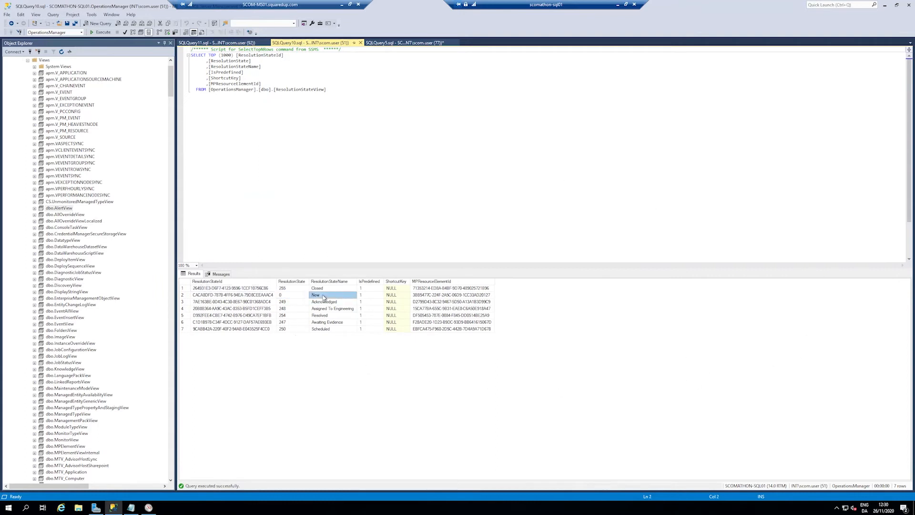
pyautogui.click(292, 290)
pyautogui.press('Right')
pyautogui.click(286, 302)
pyautogui.click(325, 303)
# Step: Compare the ResolutionState column and remaining alert columns in the AlertView results with the ResolutionState column of ResolutionStateView
pyautogui.click(207, 42)
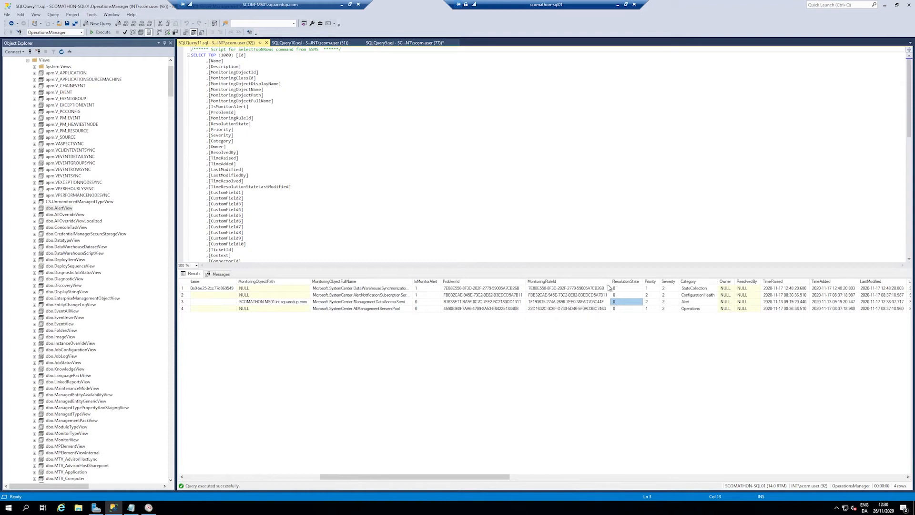
pyautogui.click(623, 289)
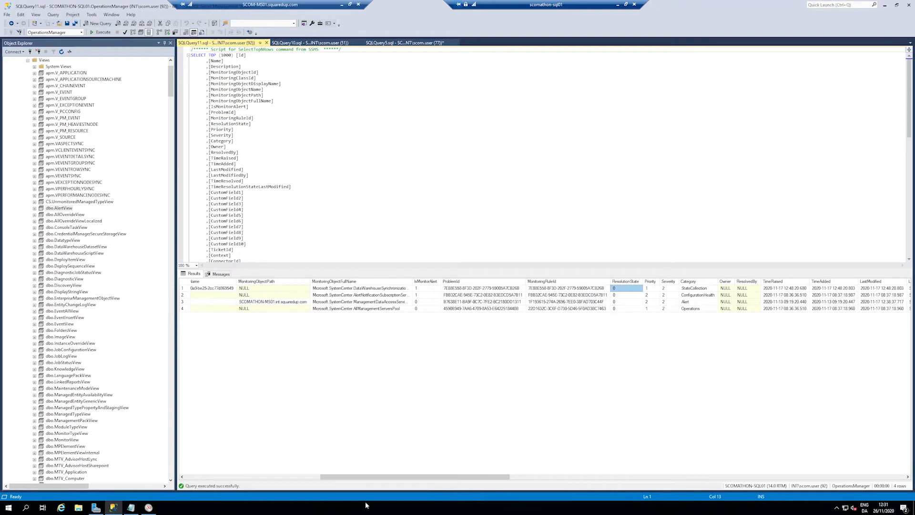
pyautogui.moveTo(495, 477); pyautogui.dragTo(721, 476)
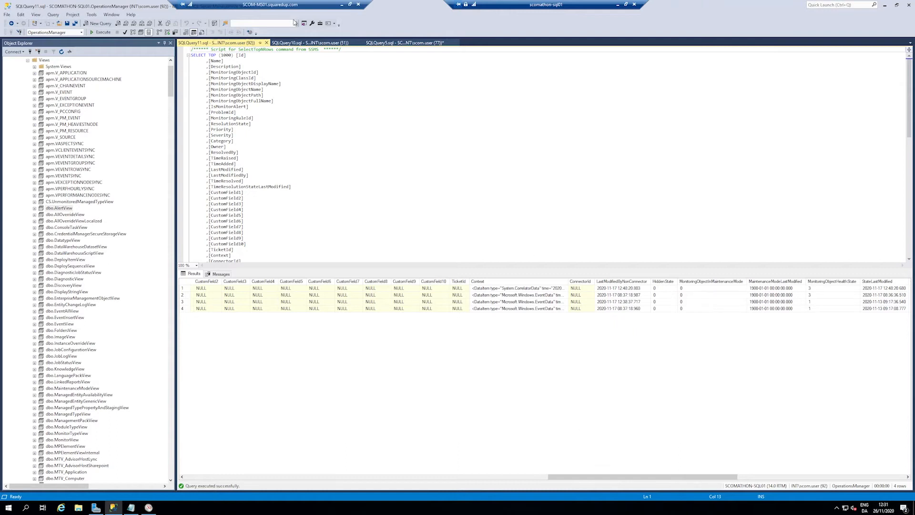
pyautogui.click(309, 43)
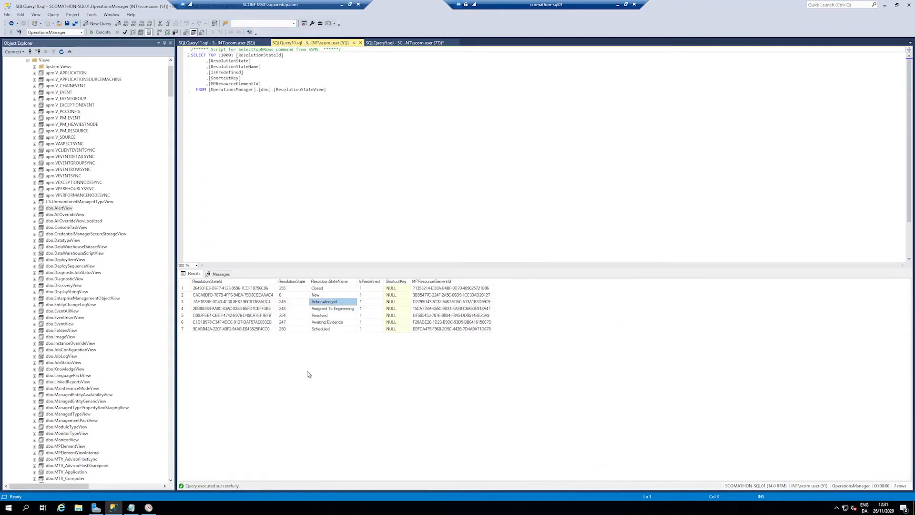
pyautogui.click(292, 282)
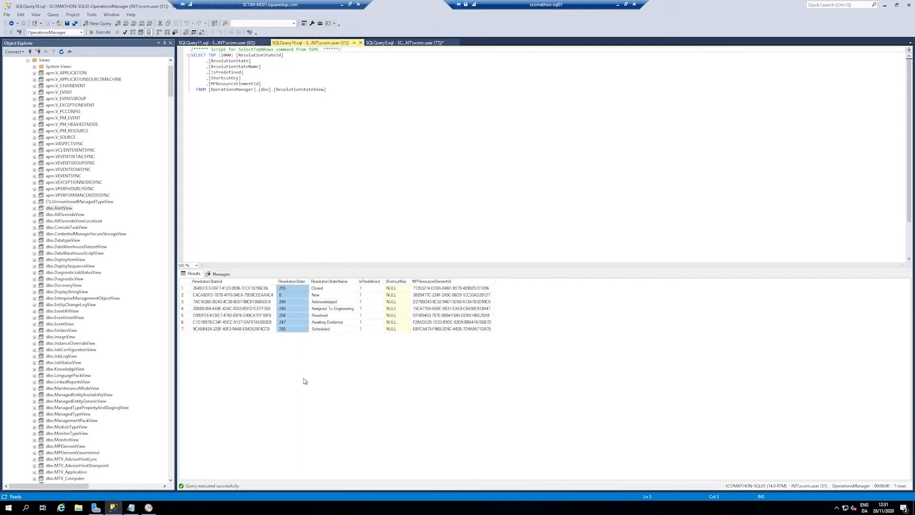
# Step: Switch to the Operations Manager console and add an alert resolution state named SCOMATHON TEST with unique ID 23, applying the change
pyautogui.click(618, 6)
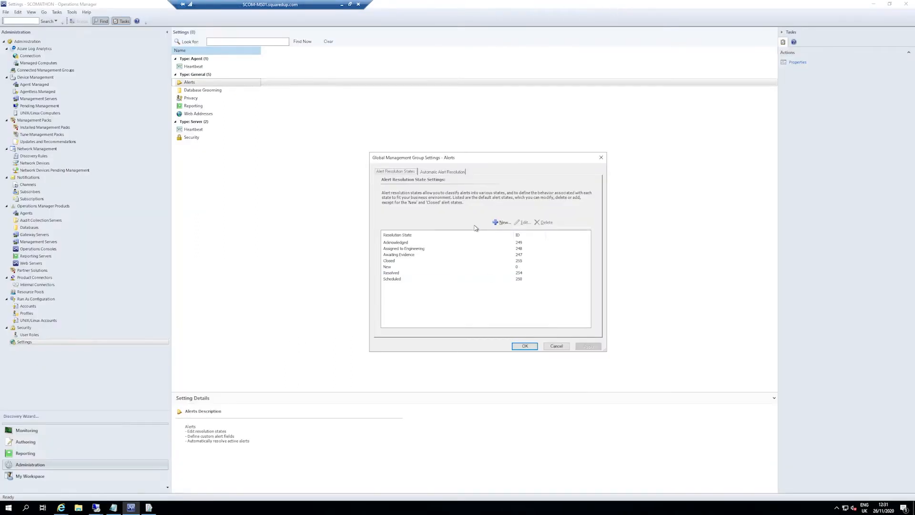
pyautogui.click(502, 223)
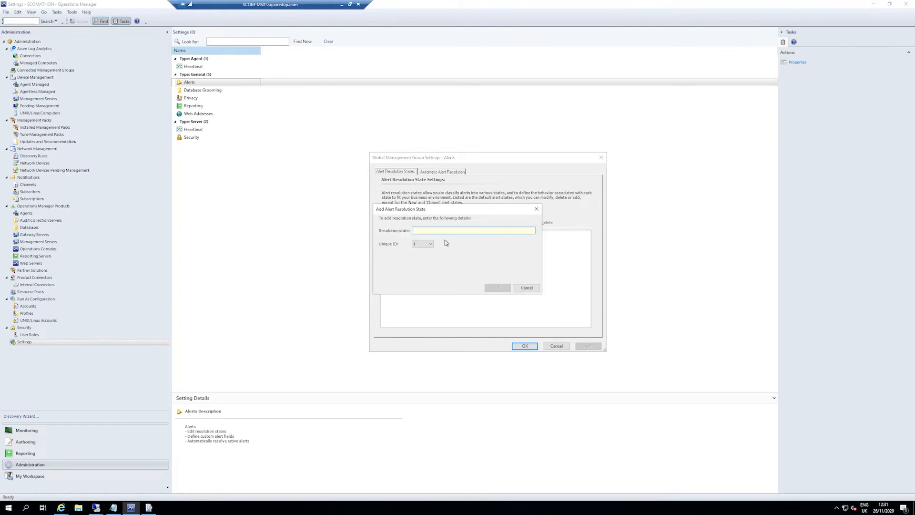
pyautogui.write('SC')
pyautogui.click(427, 243)
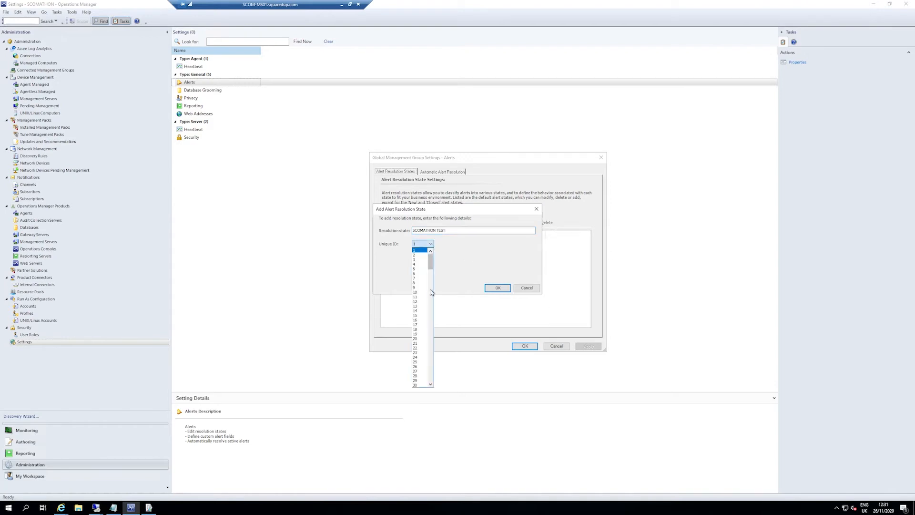
pyautogui.click(416, 353)
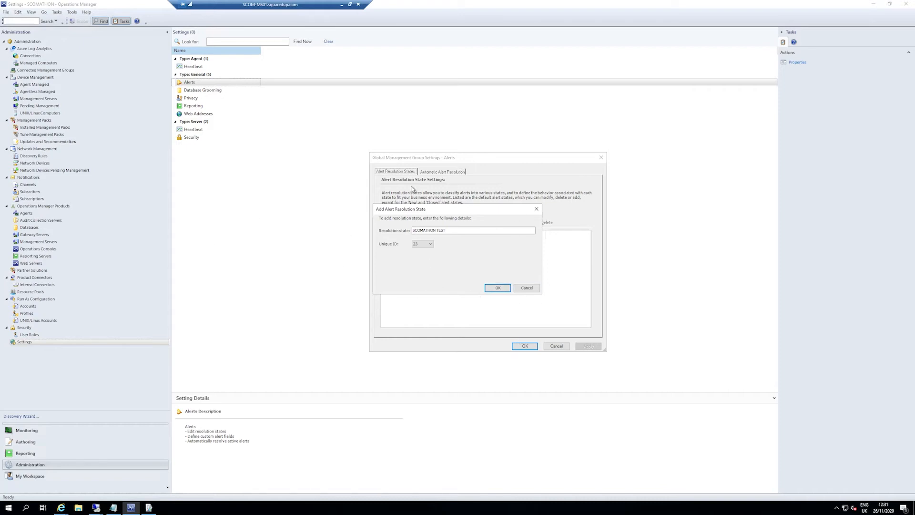
pyautogui.click(497, 288)
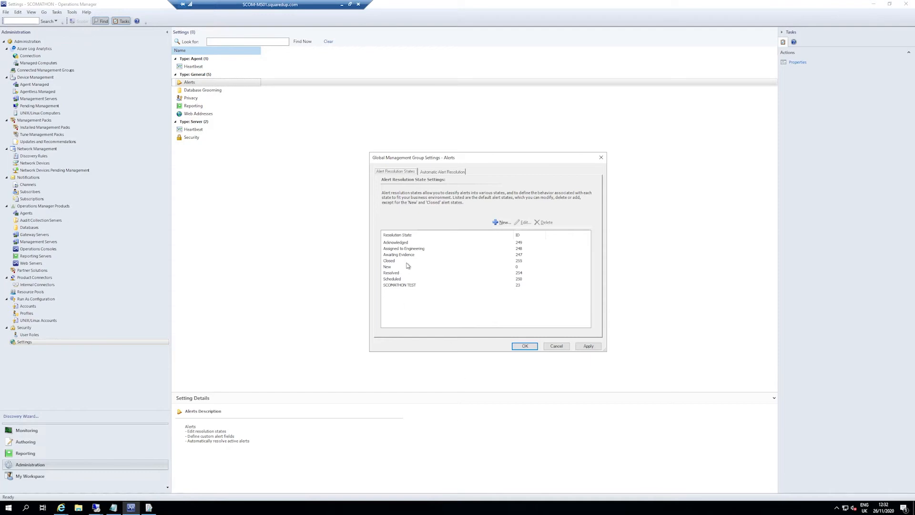
pyautogui.click(406, 286)
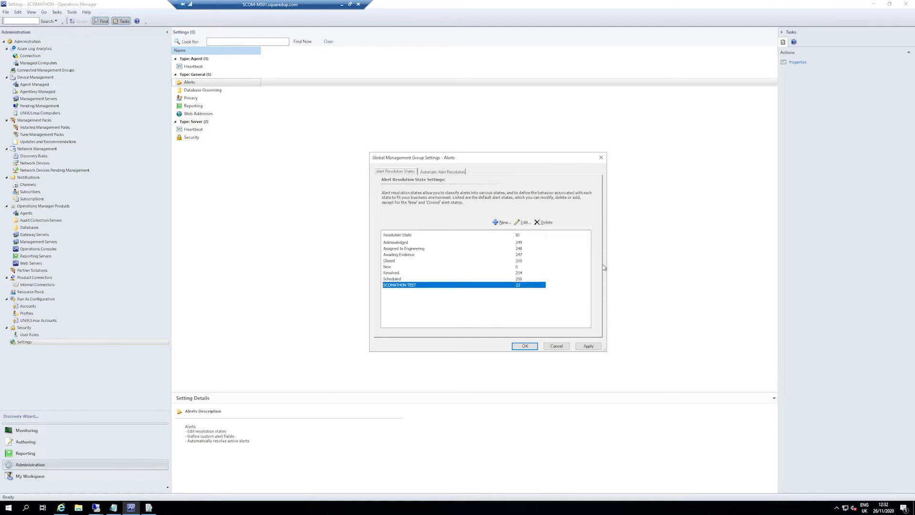
pyautogui.click(594, 347)
pyautogui.click(403, 285)
# Step: Return to SQL Server Management Studio on scomathon-sql01 and rerun the ResolutionStateView query
pyautogui.click(96, 507)
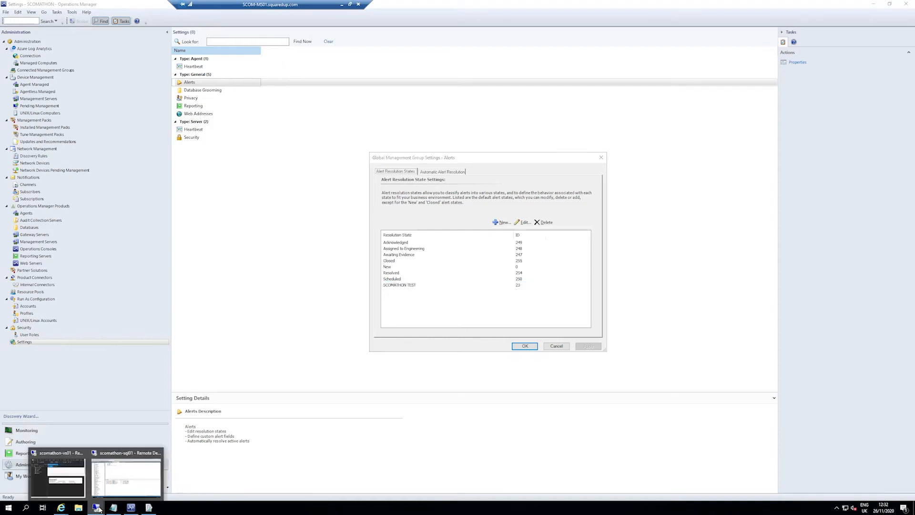
pyautogui.click(129, 474)
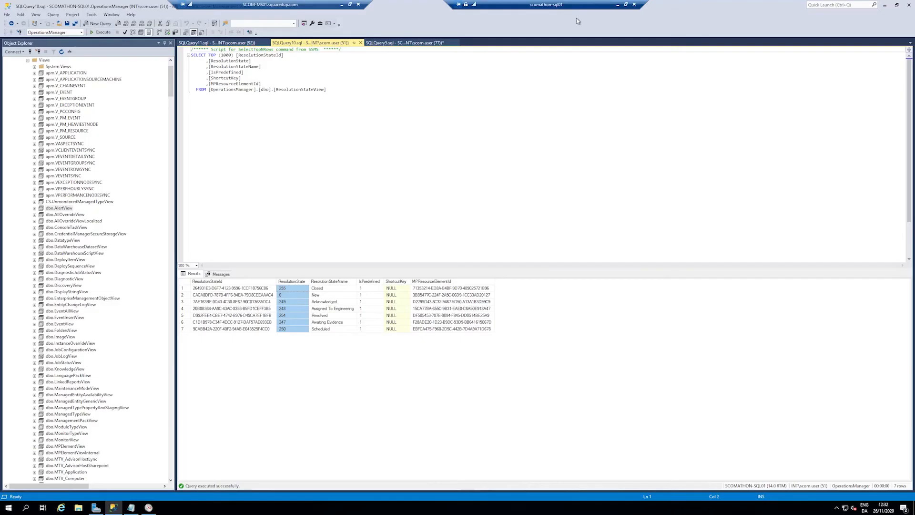
pyautogui.click(102, 32)
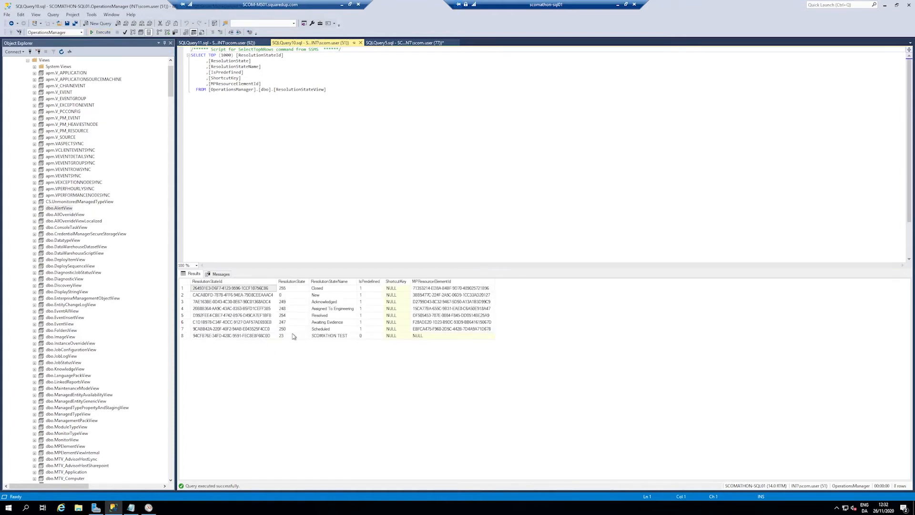
# Step: Examine the SCOMATHON TEST row's ResolutionState, name, MPResourceElementId and IsPredefined values, along with the query that returned it
pyautogui.click(292, 337)
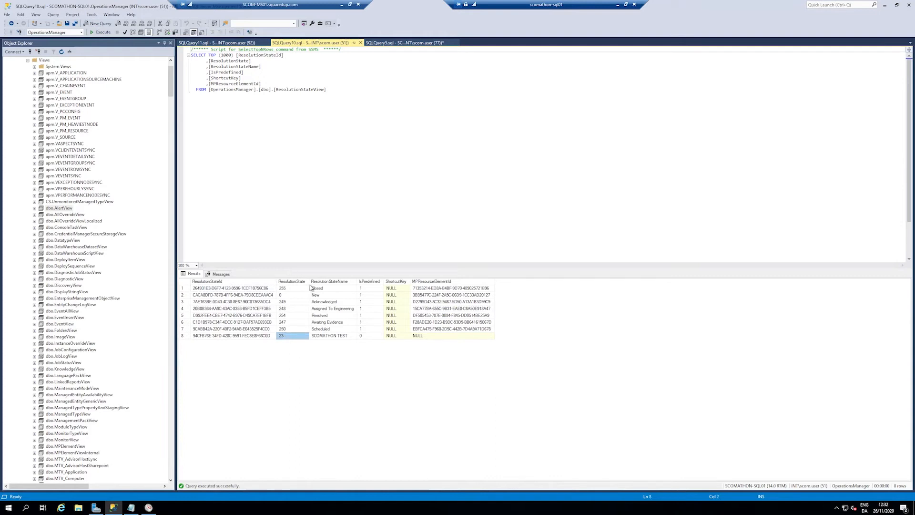
pyautogui.click(333, 337)
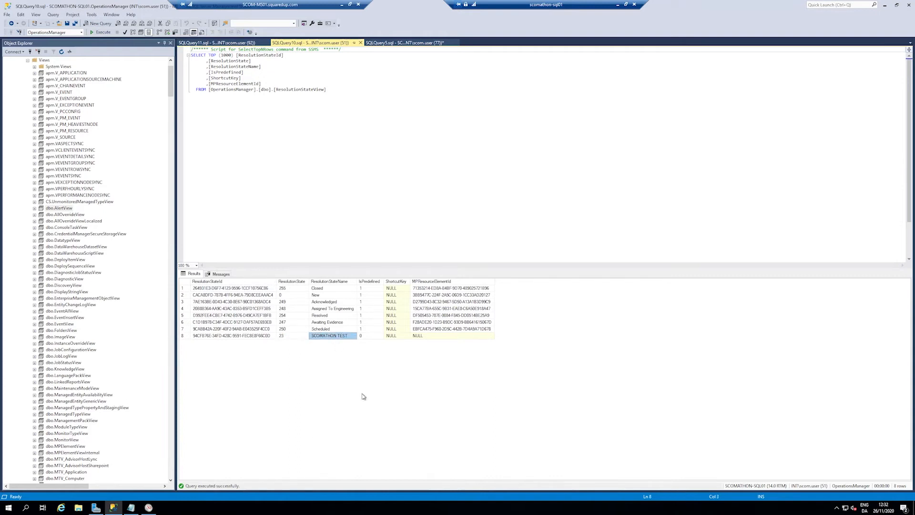
pyautogui.click(447, 336)
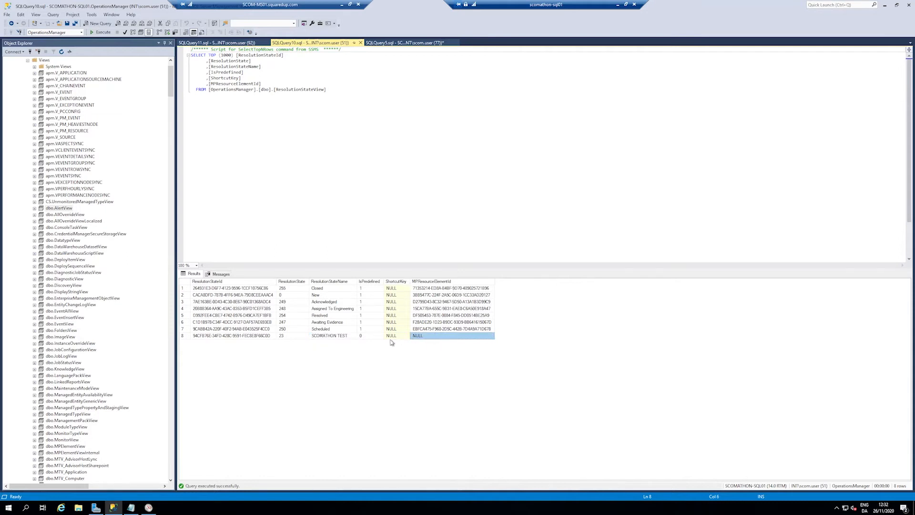
pyautogui.click(368, 338)
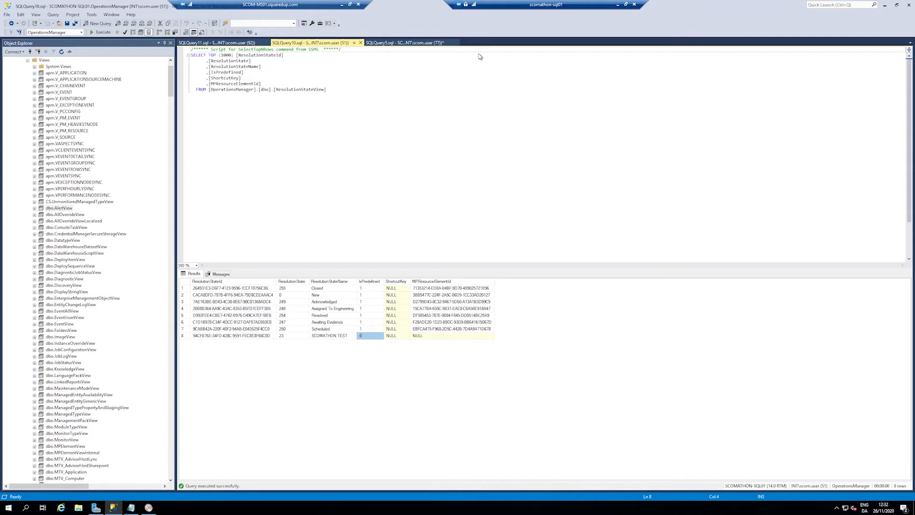
pyautogui.moveTo(388, 150); pyautogui.dragTo(191, 55)
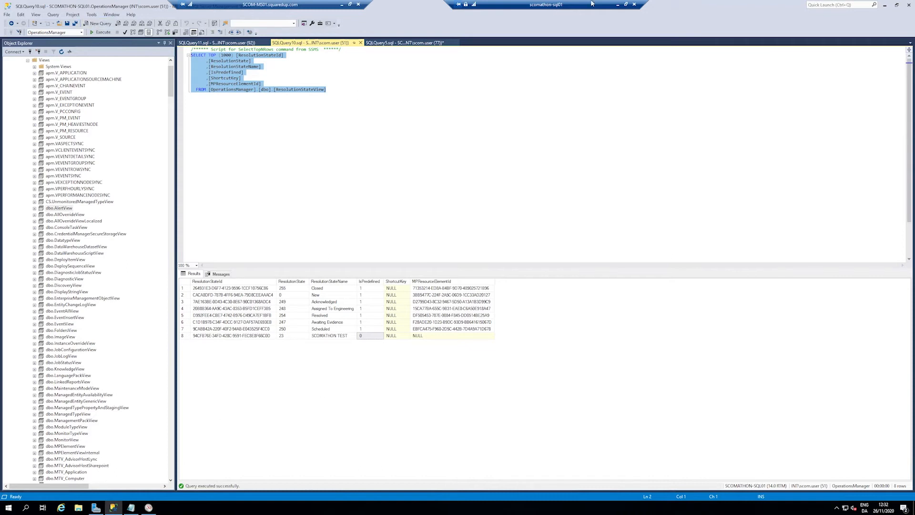
# Step: Switch to the Operations Manager console, close the Alerts settings without further changes and return to SQL Server Management Studio
pyautogui.click(618, 5)
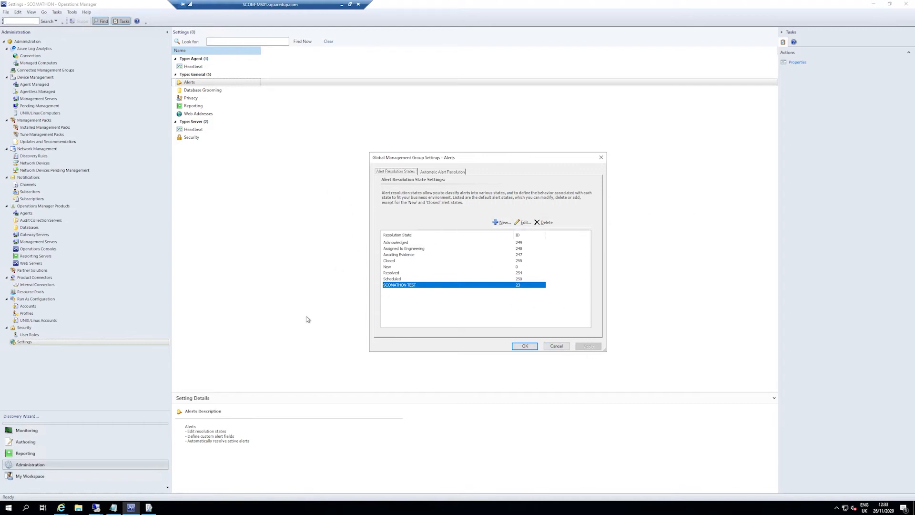
pyautogui.click(556, 346)
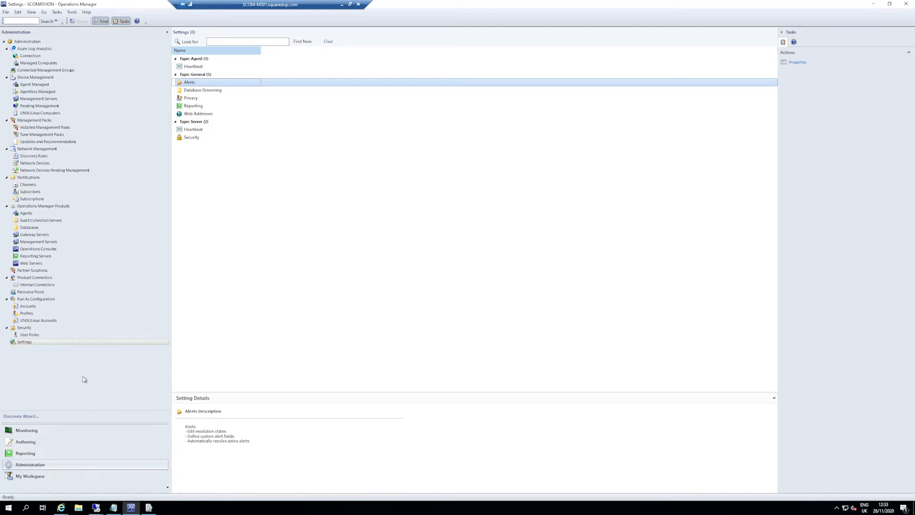
pyautogui.click(135, 510)
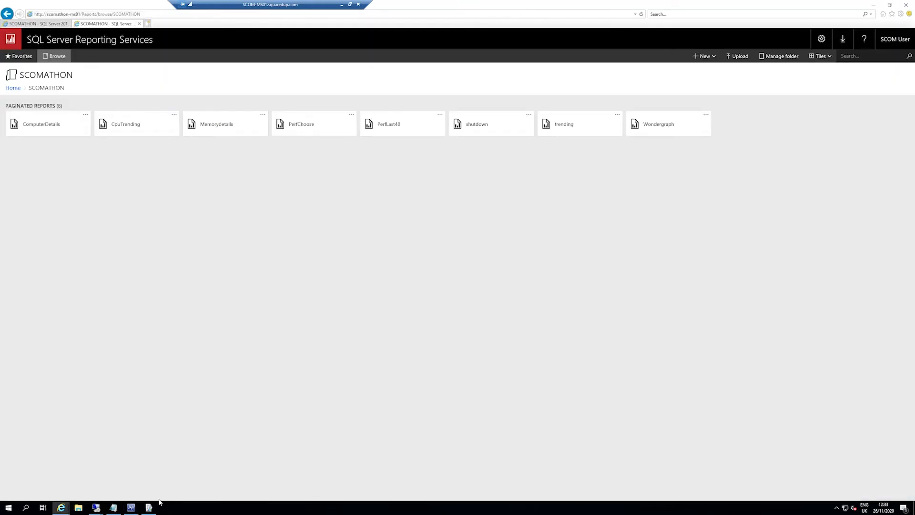
pyautogui.click(131, 471)
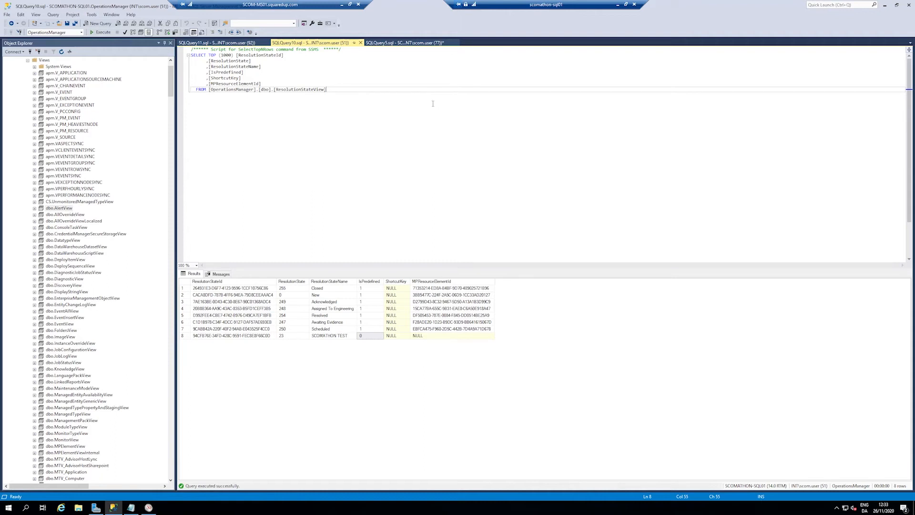
# Step: Filter the ResolutionStateView query with Where ResolutionState IN ('0','255','23') and run it
pyautogui.press('Return')
pyautogui.press('Return')
pyautogui.write('Where R')
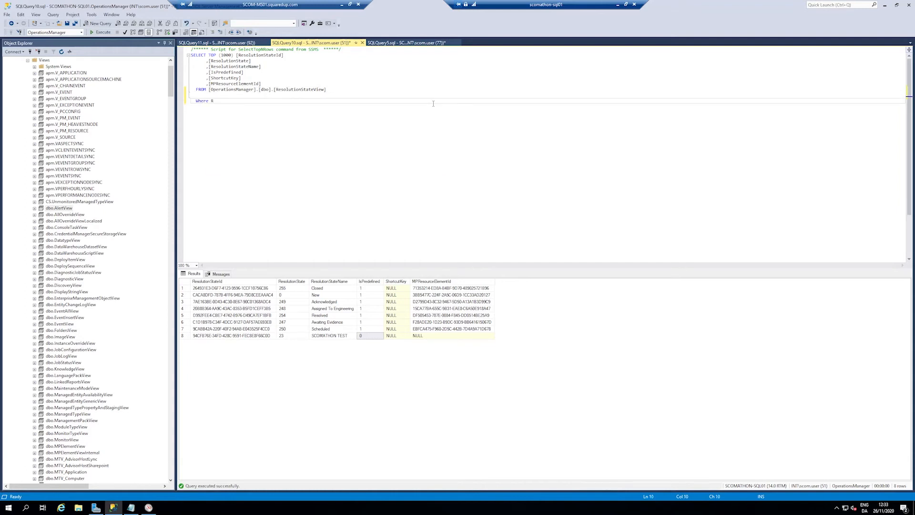
pyautogui.write('esoluy')
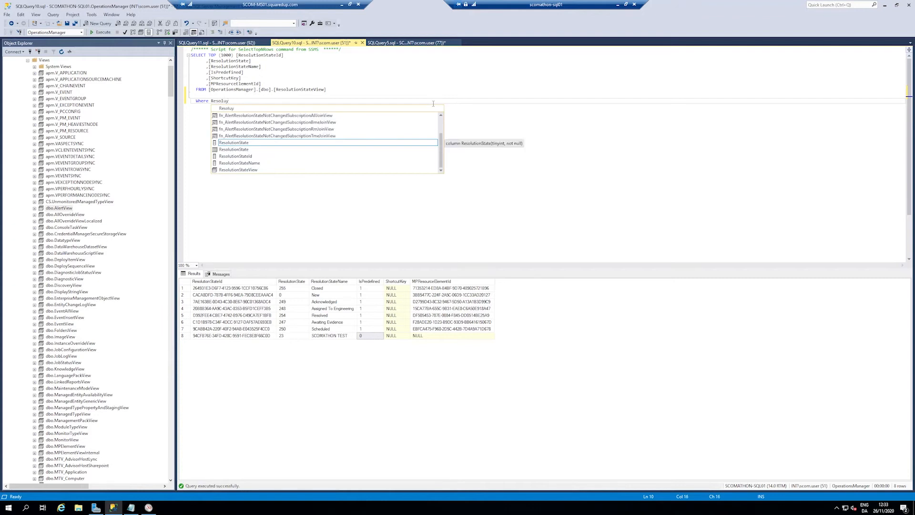
pyautogui.press('Tab')
pyautogui.write('I')
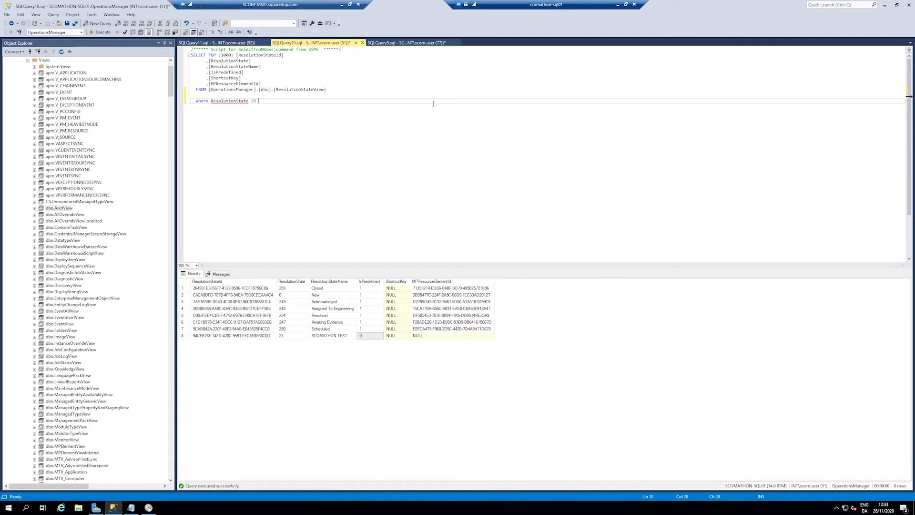
pyautogui.write("N (''''''")
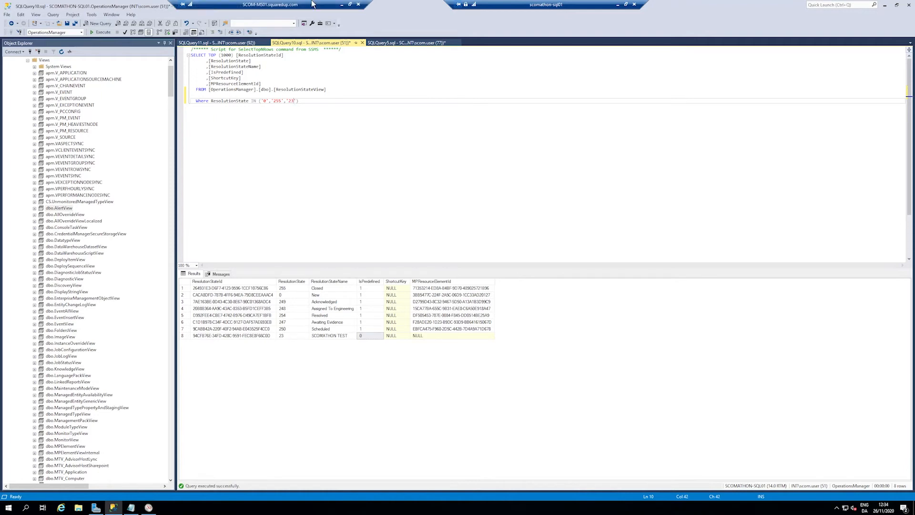
pyautogui.click(100, 31)
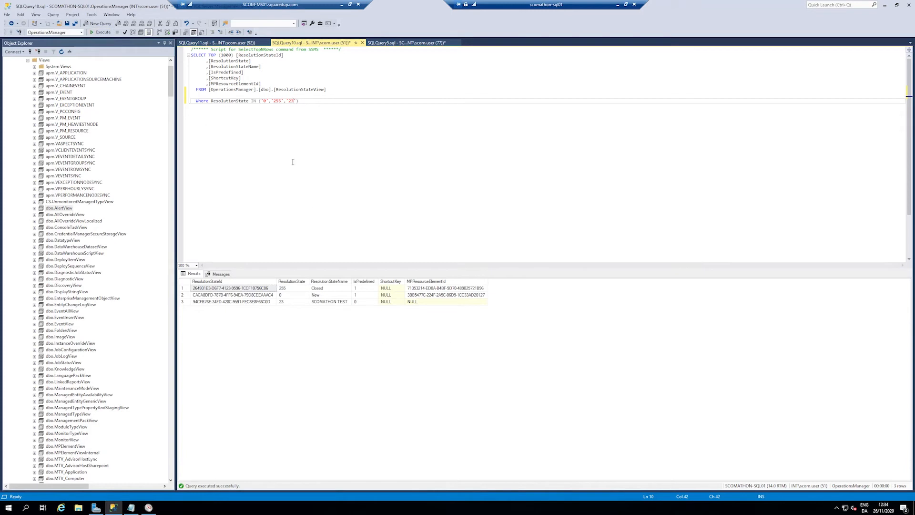
pyautogui.click(195, 275)
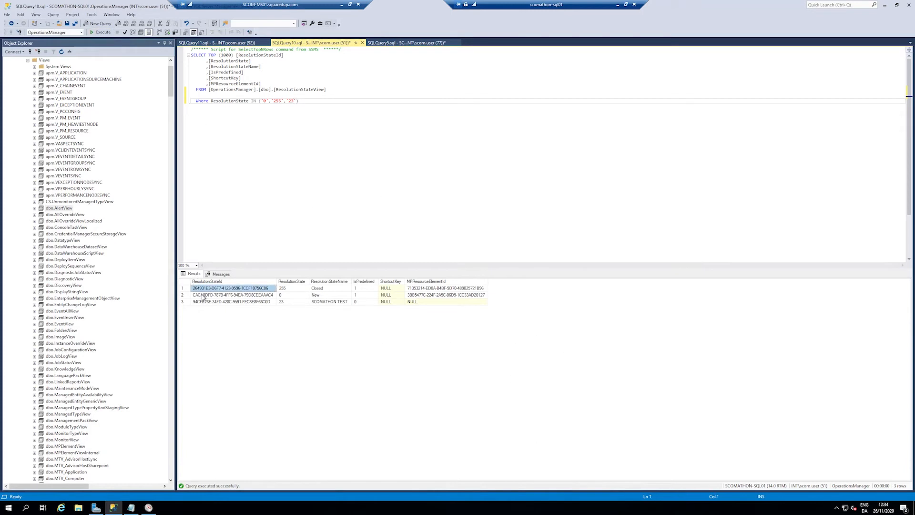
pyautogui.moveTo(371, 112); pyautogui.dragTo(191, 48)
pyautogui.click(392, 154)
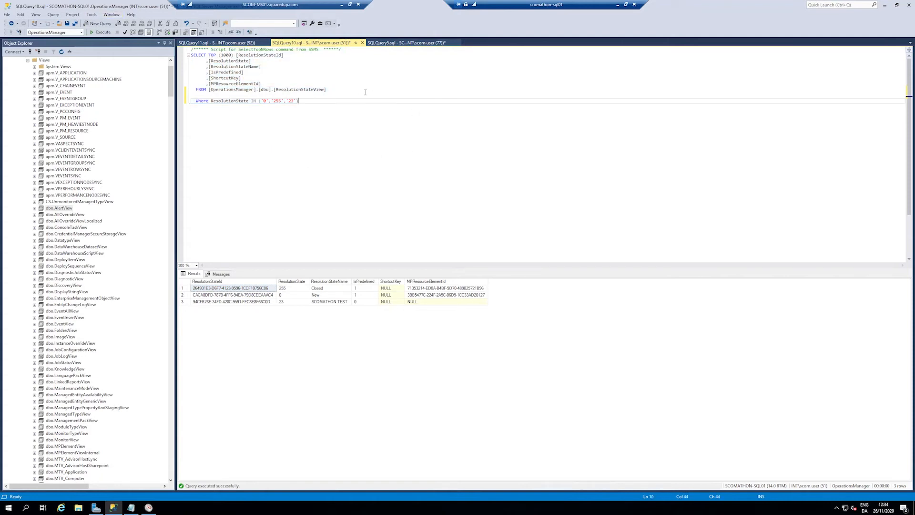
# Step: Review the AlertView query's column list and its results up to the ResolutionState column
pyautogui.click(220, 42)
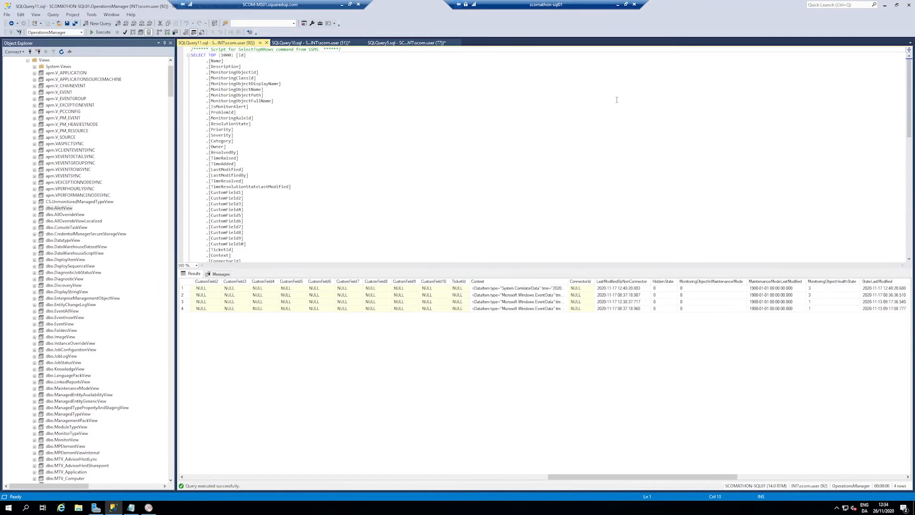
pyautogui.moveTo(672, 477); pyautogui.dragTo(247, 445)
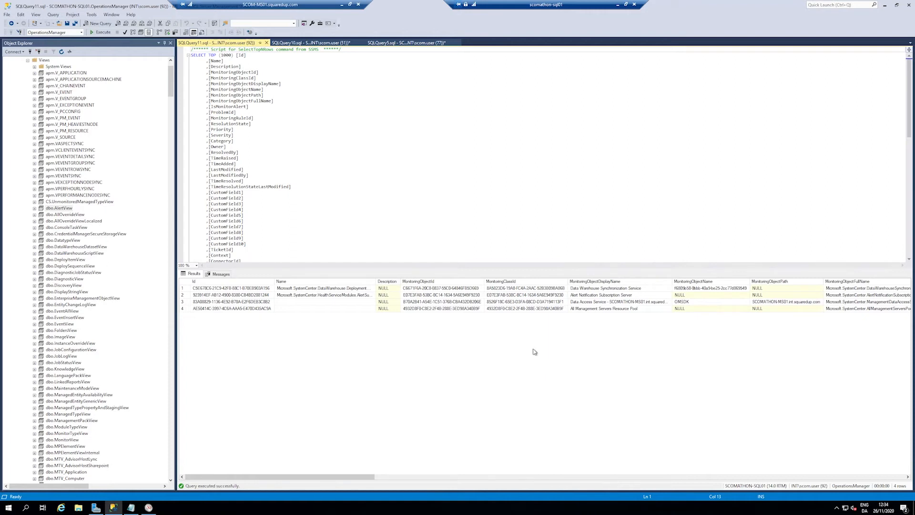
pyautogui.moveTo(341, 478); pyautogui.dragTo(443, 479)
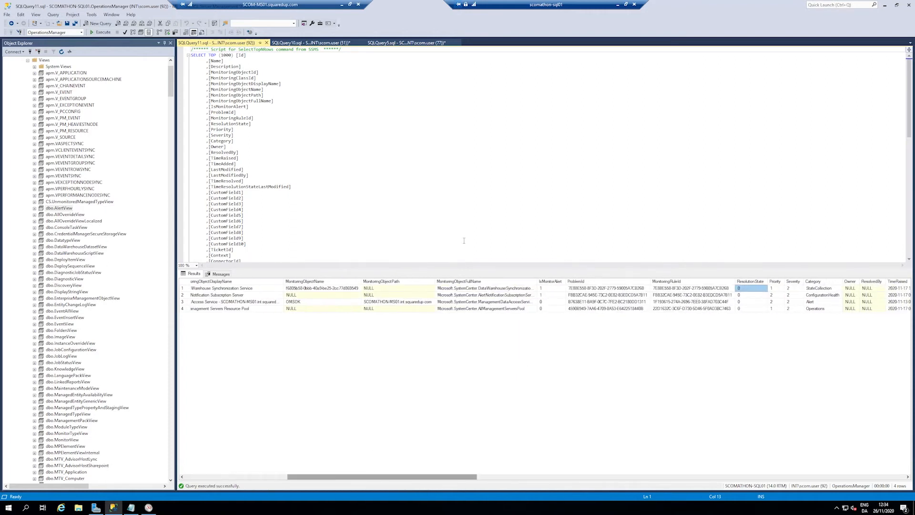
pyautogui.click(505, 146)
pyautogui.scroll(-3, 505, 146)
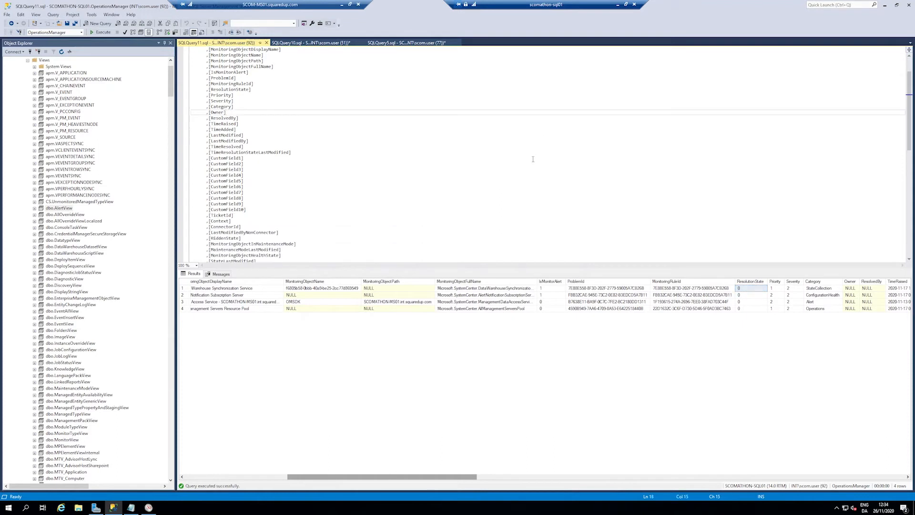
pyautogui.moveTo(430, 477); pyautogui.dragTo(871, 488)
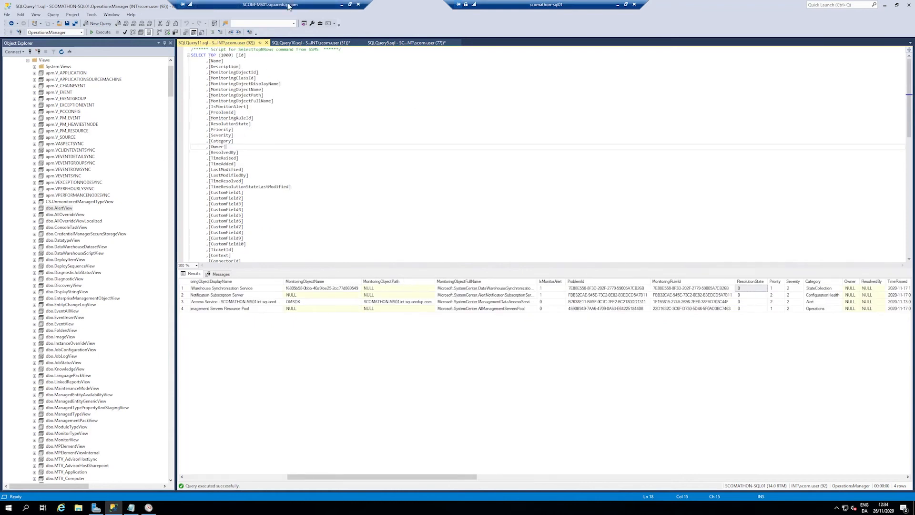
# Step: Go back to the ResolutionStateView query and remove the TOP (1000) limit from its SELECT statement
pyautogui.click(310, 42)
pyautogui.moveTo(391, 143); pyautogui.dragTo(151, 59)
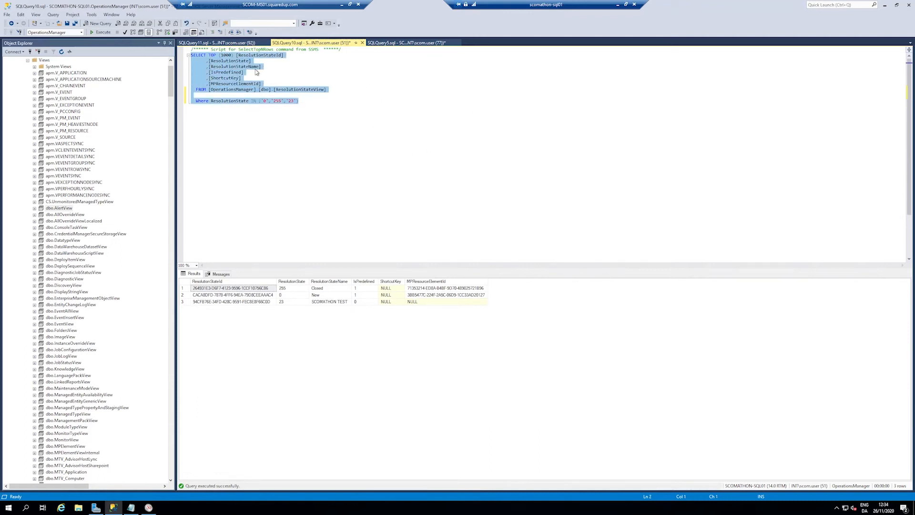
pyautogui.moveTo(386, 142); pyautogui.dragTo(187, 62)
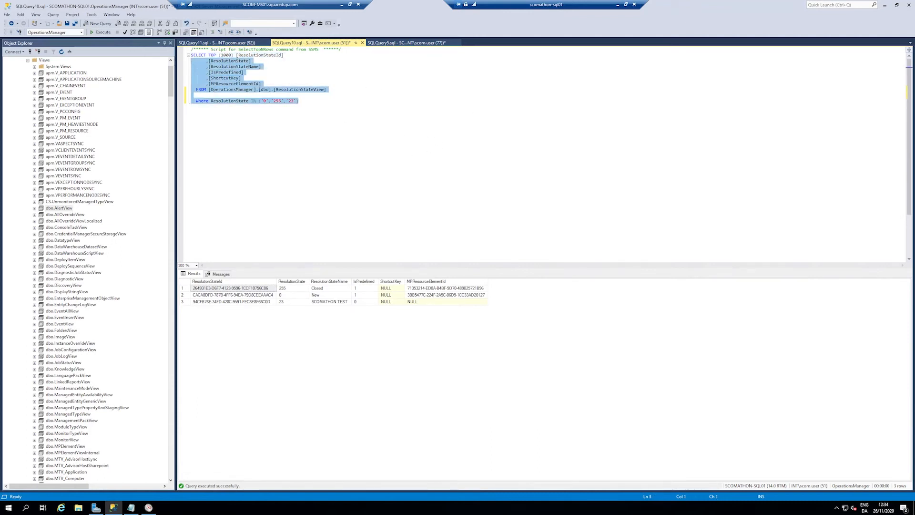
pyautogui.click(236, 55)
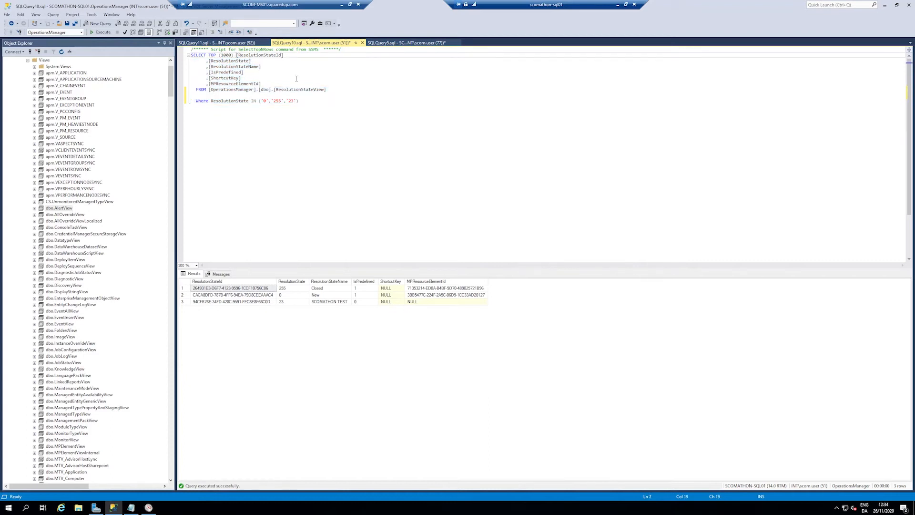
pyautogui.press('BackSpace')
pyautogui.press('BackSpace')
pyautogui.press('BackSpace')
pyautogui.press('BackSpace')
pyautogui.press('BackSpace')
pyautogui.press('BackSpace')
pyautogui.press('BackSpace')
pyautogui.press('BackSpace')
pyautogui.press('BackSpace')
pyautogui.press('BackSpace')
pyautogui.press('BackSpace')
pyautogui.press('BackSpace')
# Step: Remove the comma before IsPredefined in the ResolutionStateView query, rerun it and check the remaining column lines
pyautogui.moveTo(191, 77); pyautogui.dragTo(206, 72)
pyautogui.click(206, 72)
pyautogui.press('Delete')
pyautogui.press('F5')
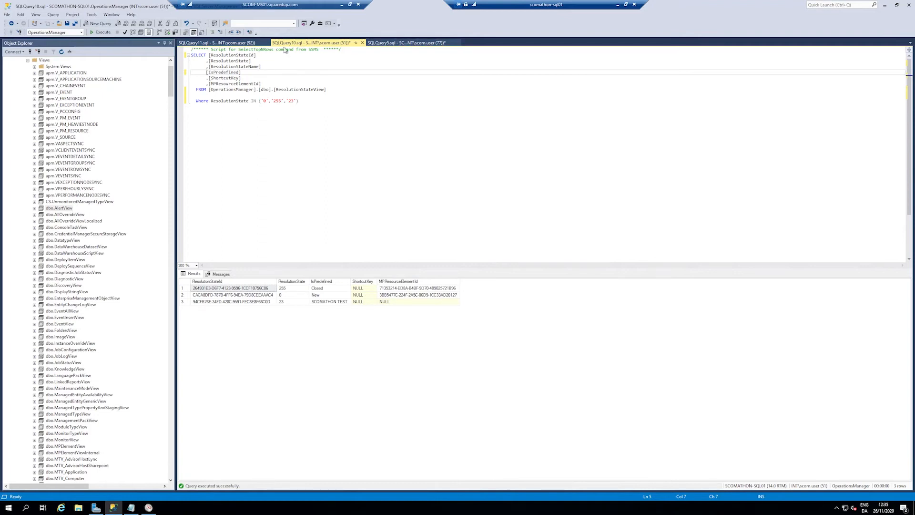
pyautogui.moveTo(286, 89); pyautogui.dragTo(191, 77)
pyautogui.click(261, 84)
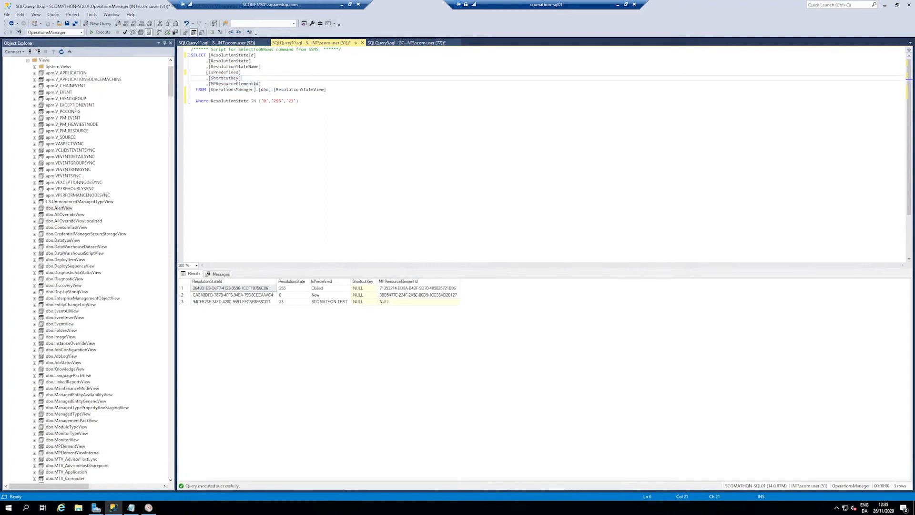
# Step: Remove the ShortcutKey and MPResourceElementId columns from the ResolutionStateView query and rerun it
pyautogui.moveTo(261, 84); pyautogui.dragTo(188, 79)
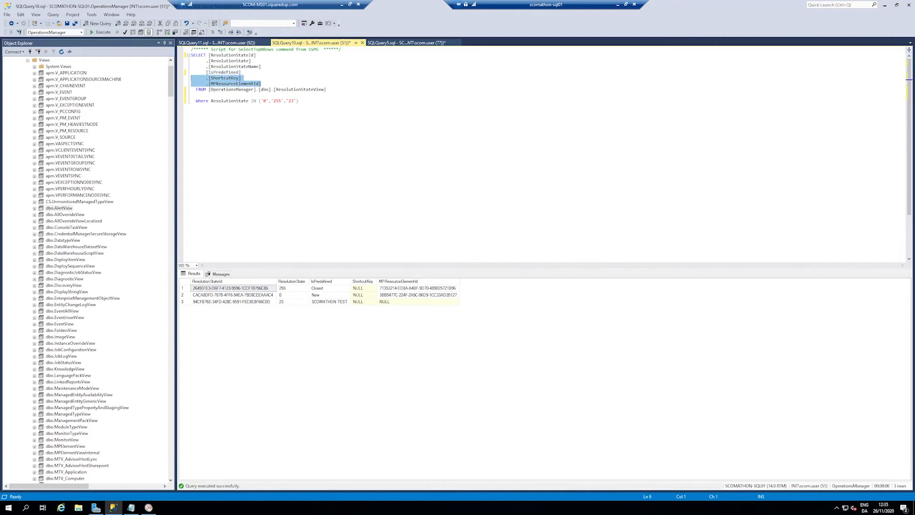
pyautogui.press('Delete')
pyautogui.press('F5')
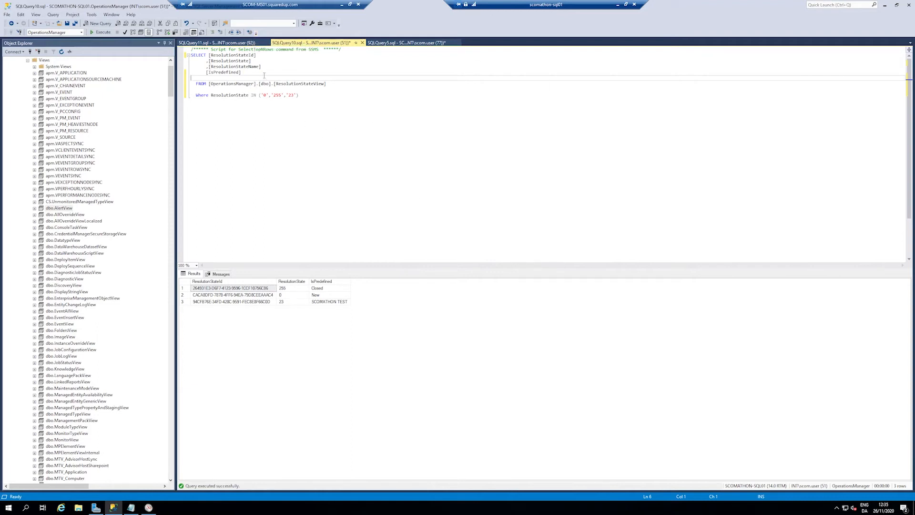
# Step: Remove the ResolutionStateId column and the comma before ResolutionState so that ResolutionState comes first, and rerun the query
pyautogui.moveTo(259, 55); pyautogui.dragTo(210, 56)
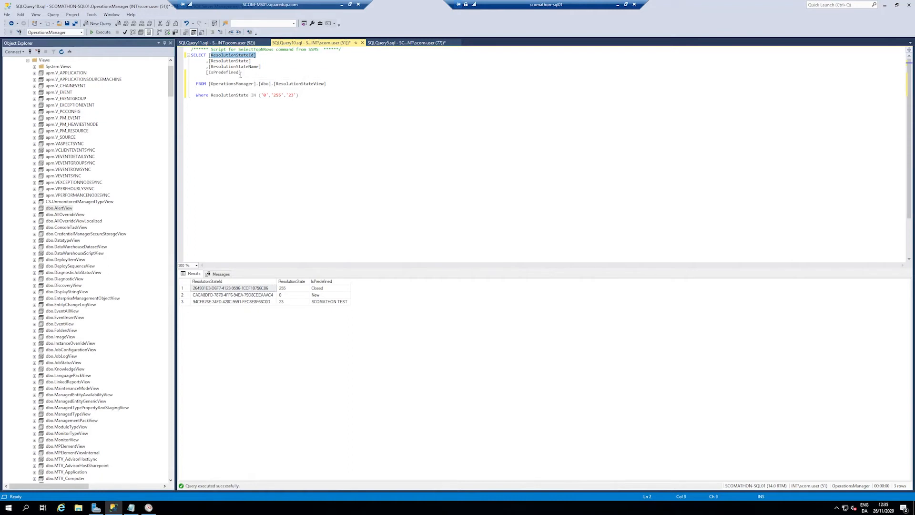
pyautogui.press('Delete')
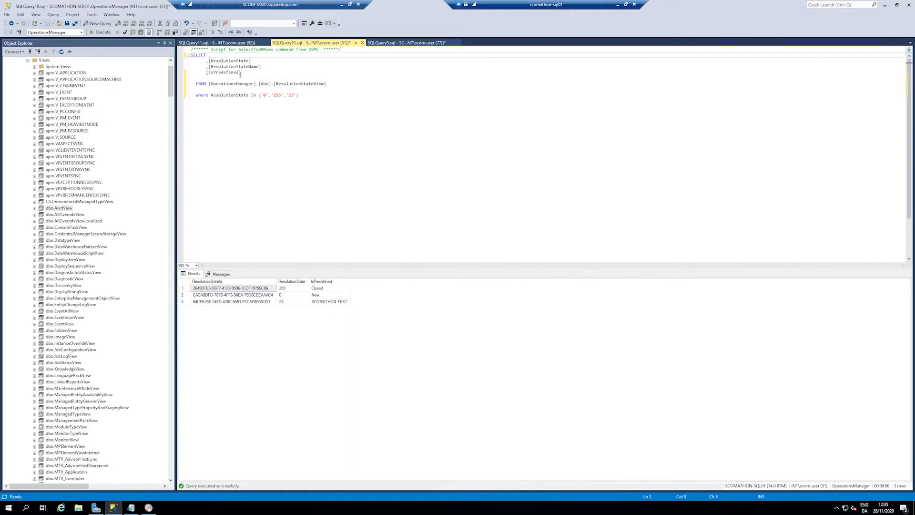
pyautogui.press('F5')
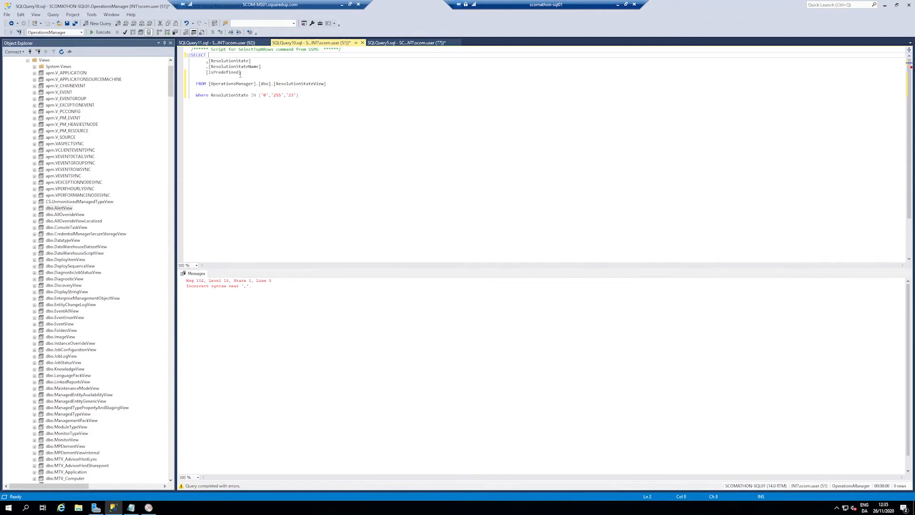
pyautogui.press('Down')
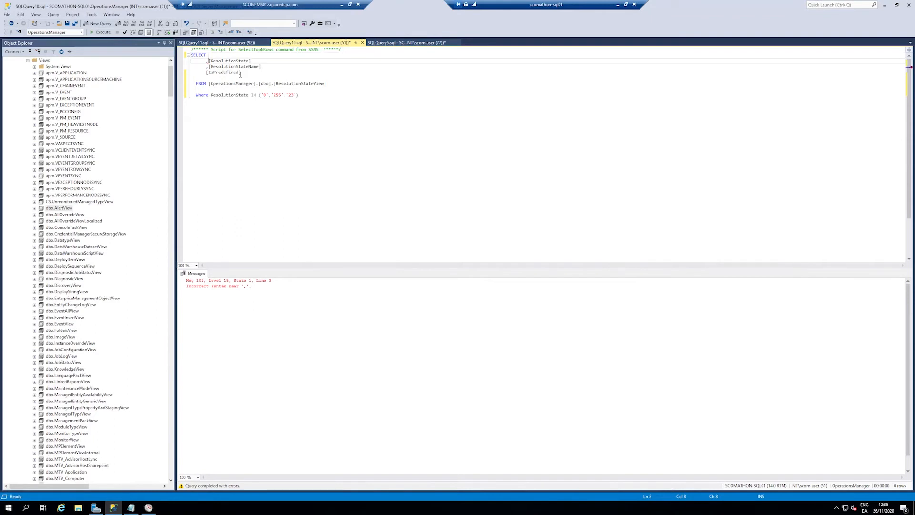
pyautogui.press('BackSpace')
pyautogui.press('F5')
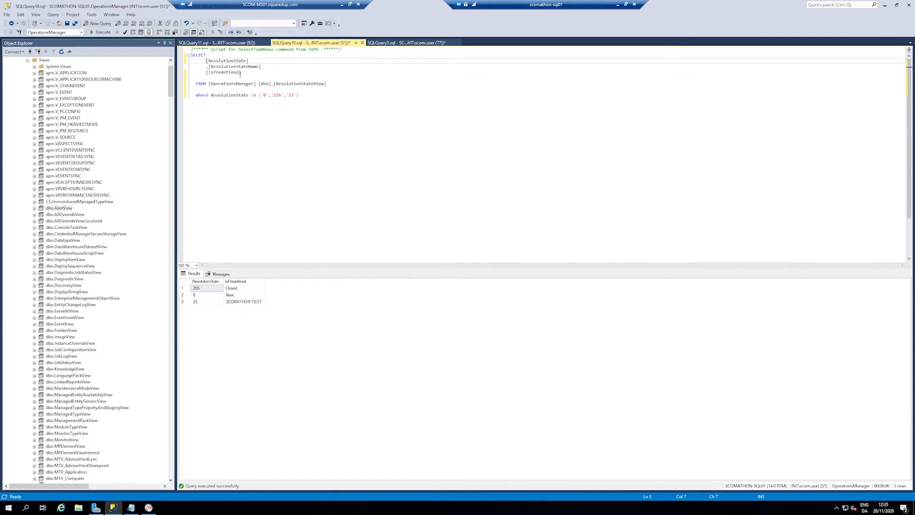
# Step: Put the missing comma back before IsPredefined and rerun the query
pyautogui.press('Down')
pyautogui.press('Down')
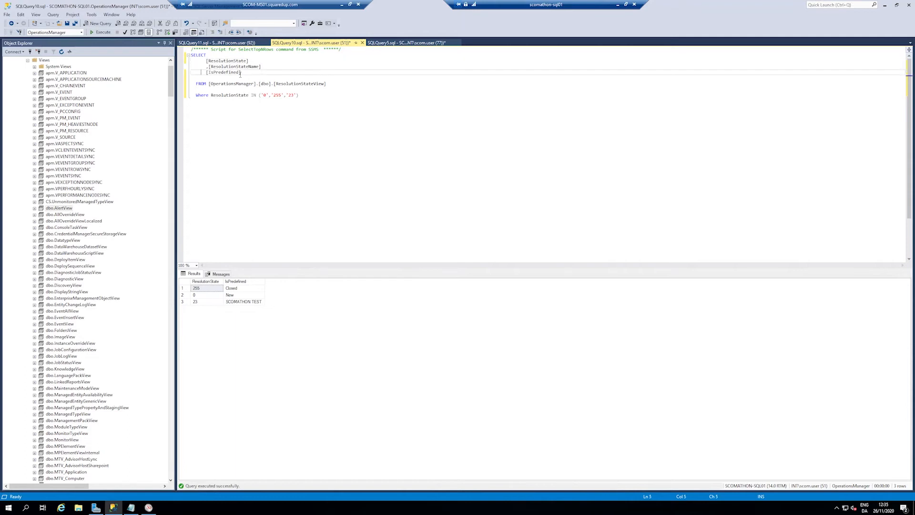
pyautogui.write(',')
pyautogui.press('F5')
# Step: Remove the IsPredefined column, comment out the Where ResolutionState filter line and rerun the query
pyautogui.moveTo(204, 72); pyautogui.dragTo(240, 78)
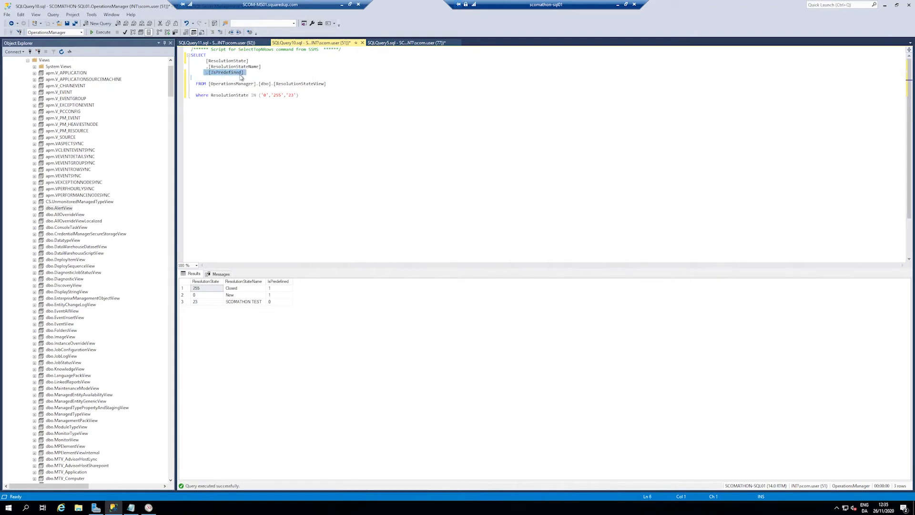
pyautogui.press('Delete')
pyautogui.press('Down')
pyautogui.press('Down')
pyautogui.press('Down')
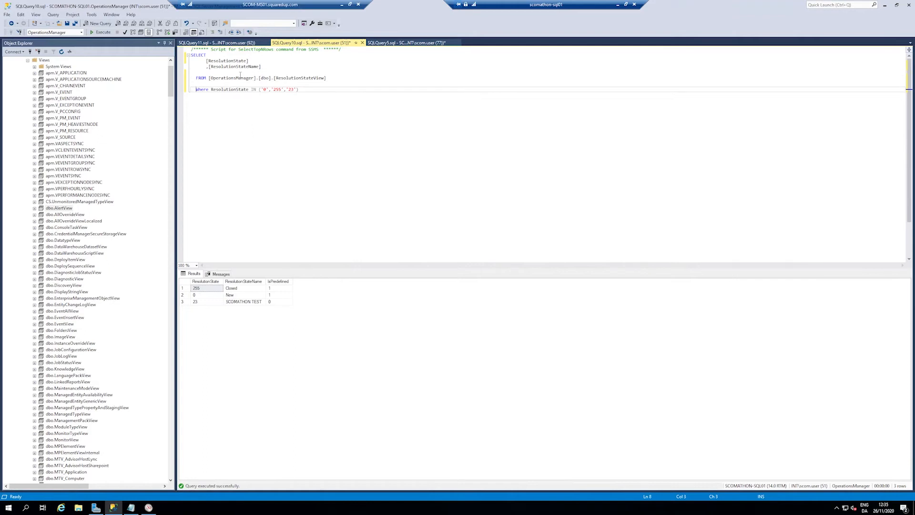
pyautogui.write('--')
pyautogui.press('F5')
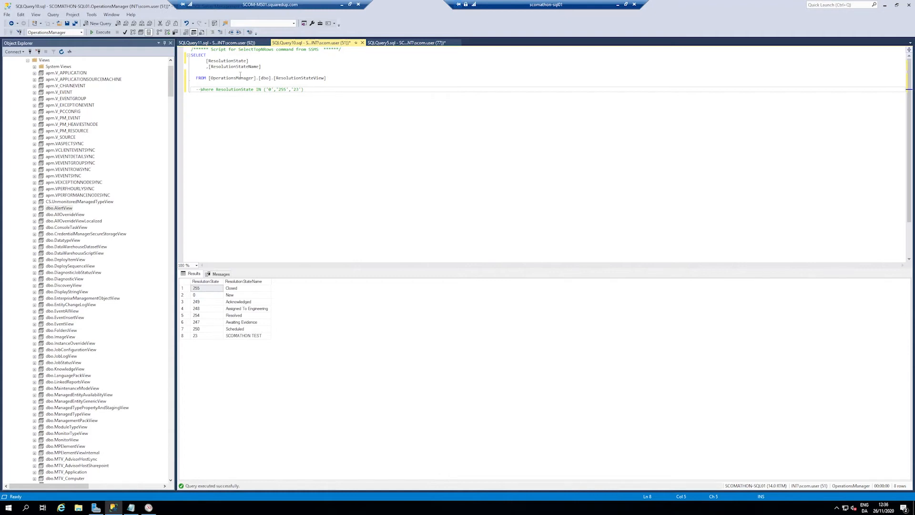
# Step: Copy the SELECT statement without the commented filter and switch to Visual Studio in the scomathon-vs01 remote session
pyautogui.moveTo(343, 86); pyautogui.dragTo(171, 56)
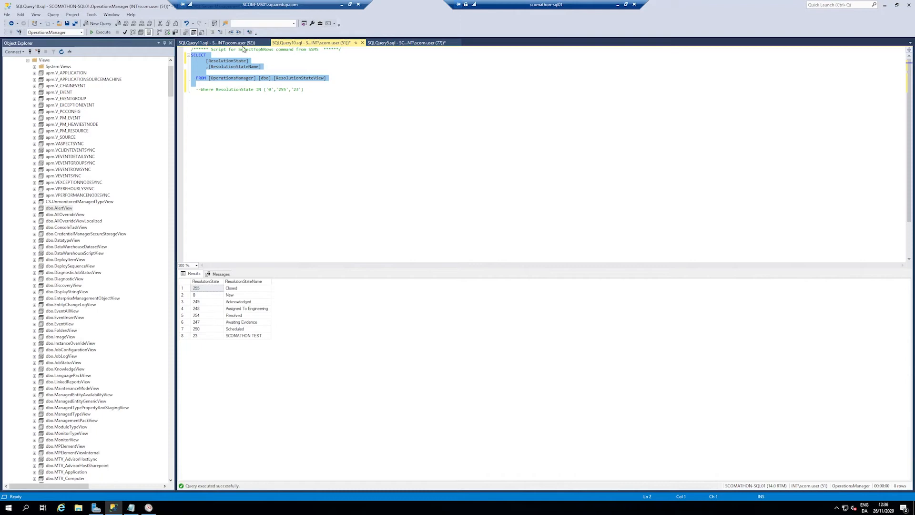
pyautogui.click(618, 4)
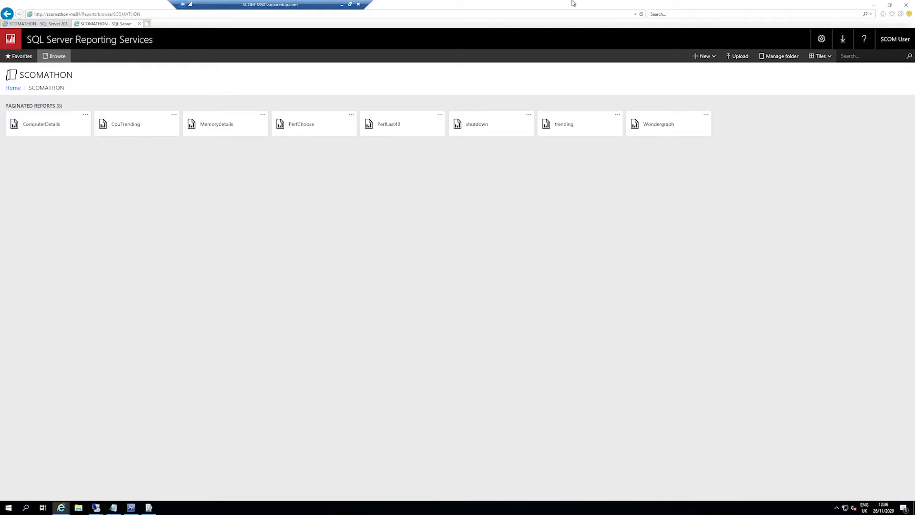
pyautogui.rightClick(104, 507)
pyautogui.click(102, 453)
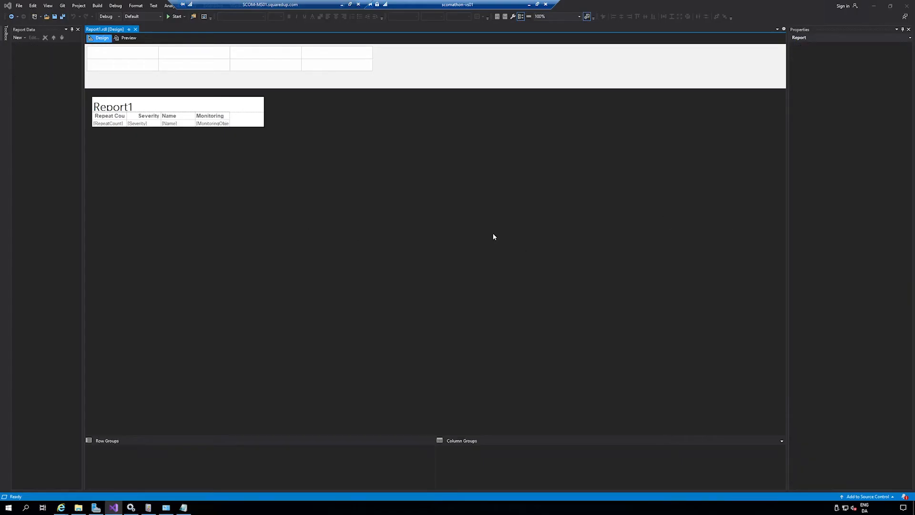
# Step: Create a new project from the Report Server Project Wizard template, keeping the default project name and location
pyautogui.click(20, 6)
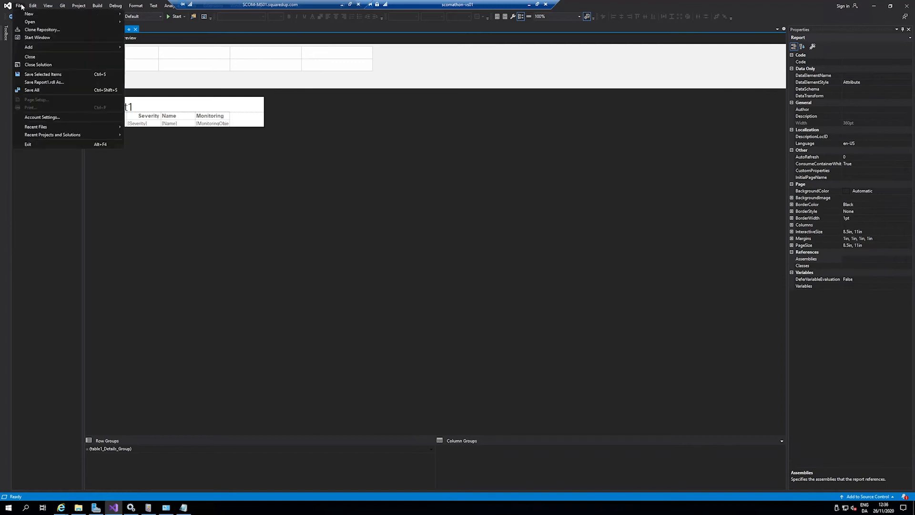
pyautogui.moveTo(50, 14)
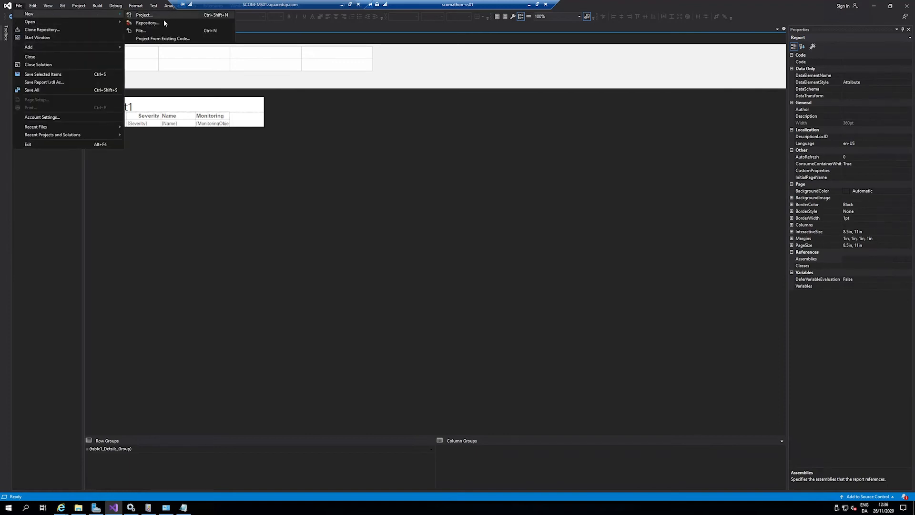
pyautogui.click(163, 15)
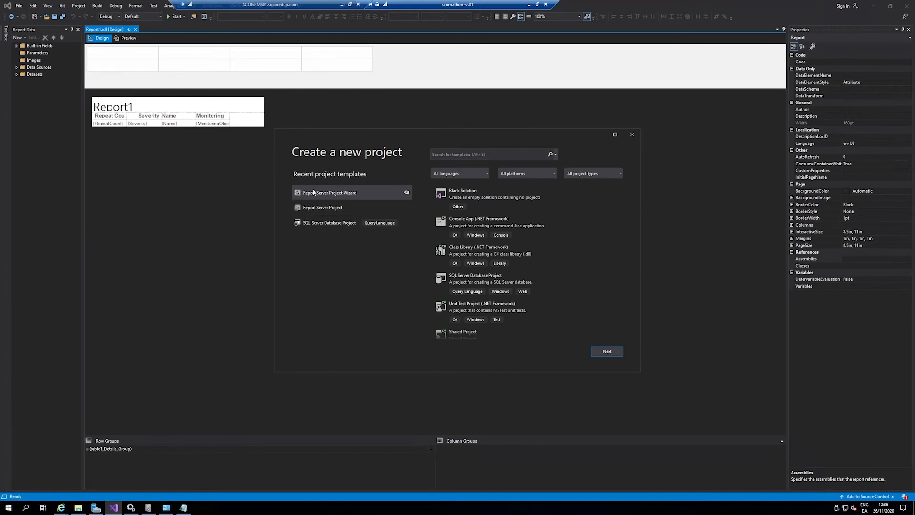
pyautogui.click(353, 198)
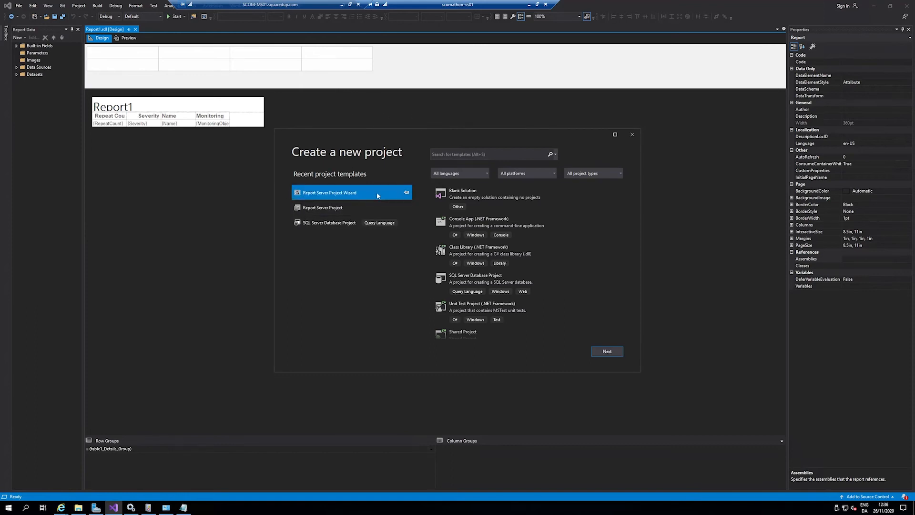
pyautogui.click(614, 354)
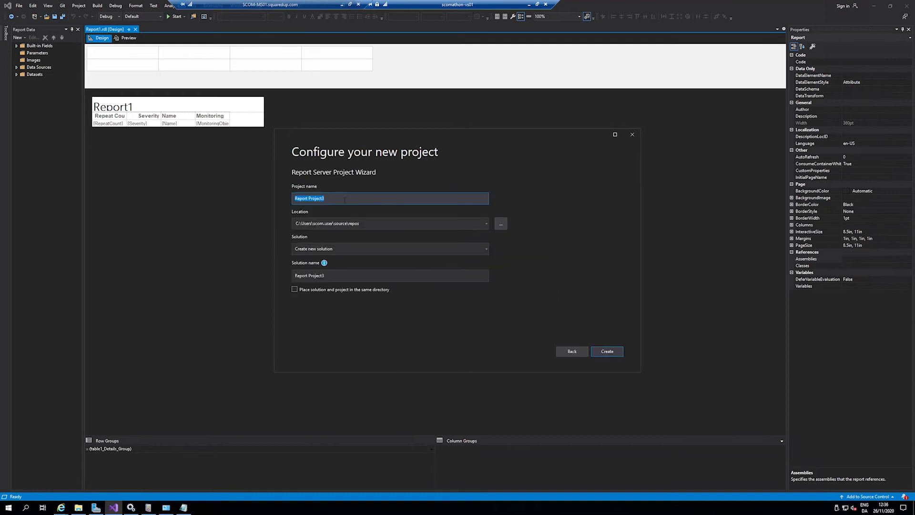
pyautogui.press('Return')
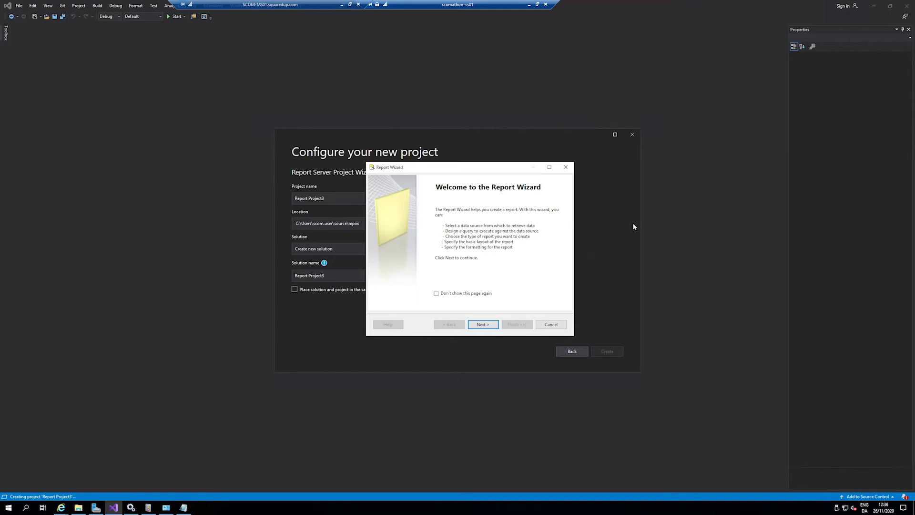
# Step: Open the connection properties of the wizard's new Microsoft SQL Server data source and choose SCOMATHON-SQL01 as the server
pyautogui.click(483, 324)
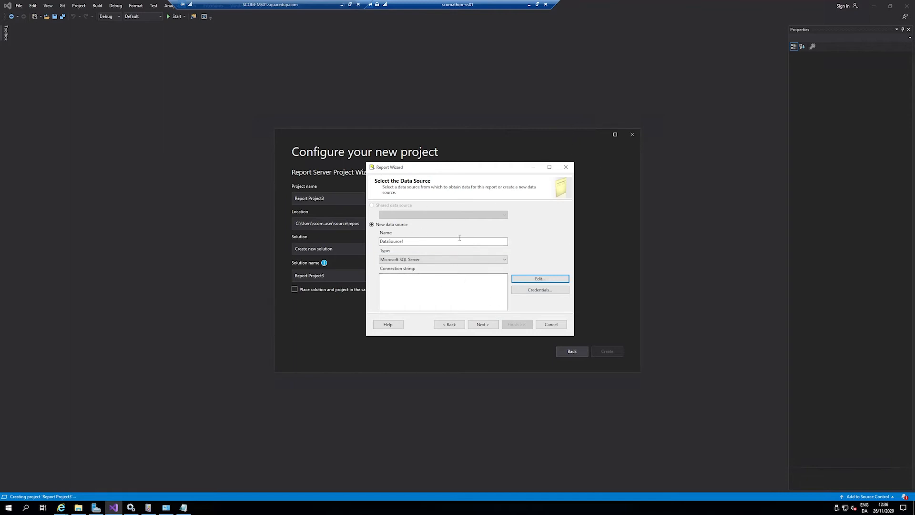
pyautogui.click(549, 167)
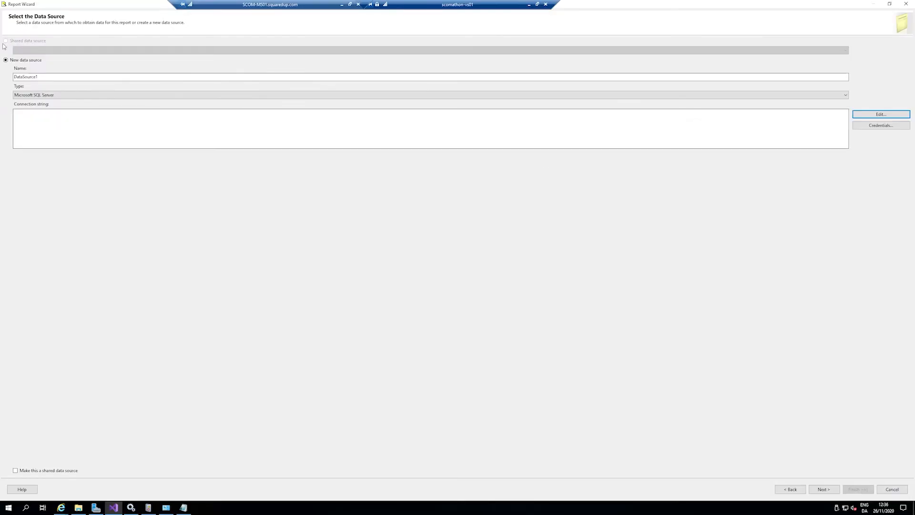
pyautogui.click(895, 115)
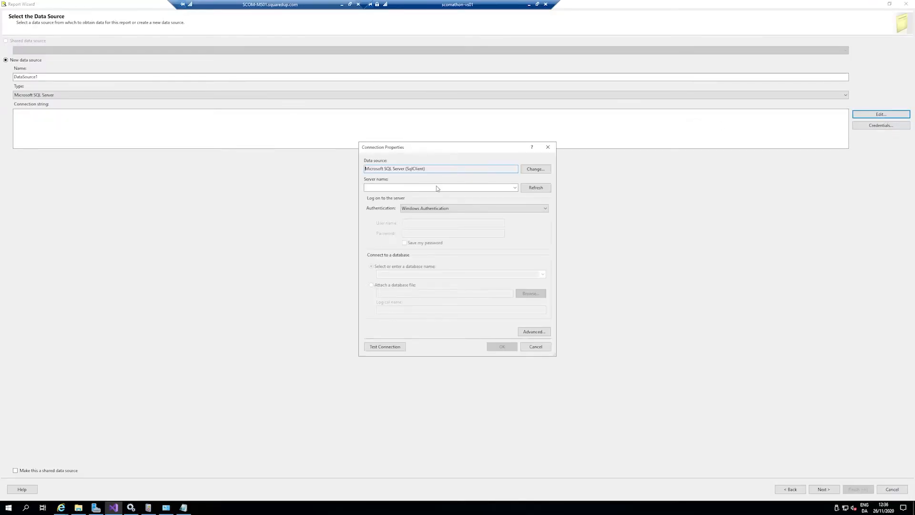
pyautogui.moveTo(309, 12); pyautogui.dragTo(248, 11)
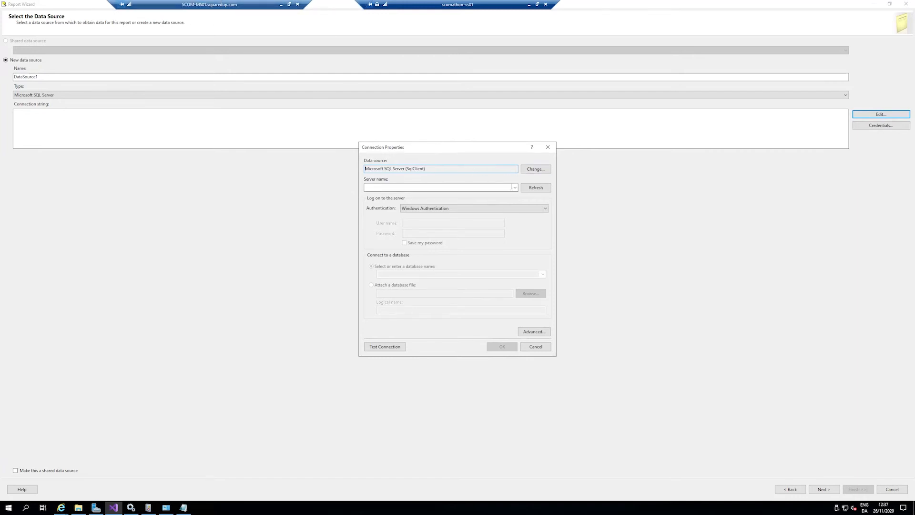
pyautogui.click(531, 189)
pyautogui.click(514, 188)
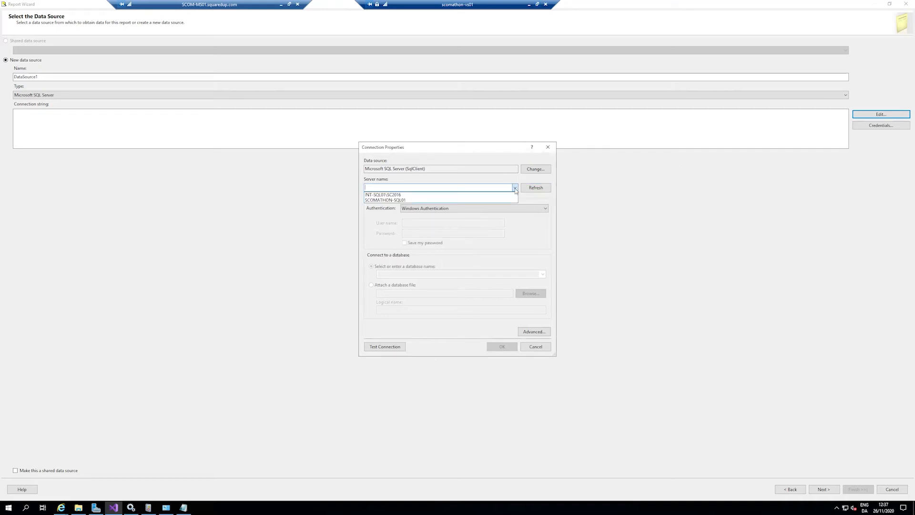
pyautogui.click(417, 201)
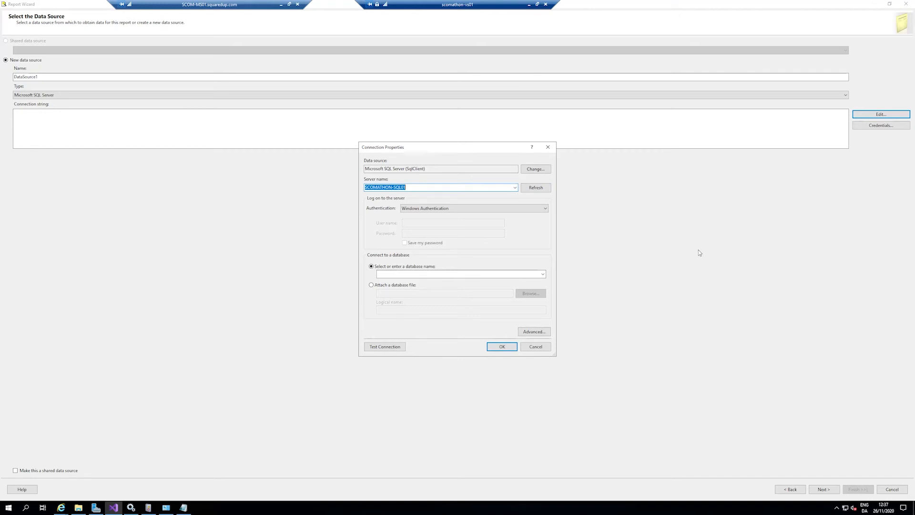
# Step: Select the OperationsManager database for the data source, test the connection and accept the connection properties
pyautogui.click(544, 275)
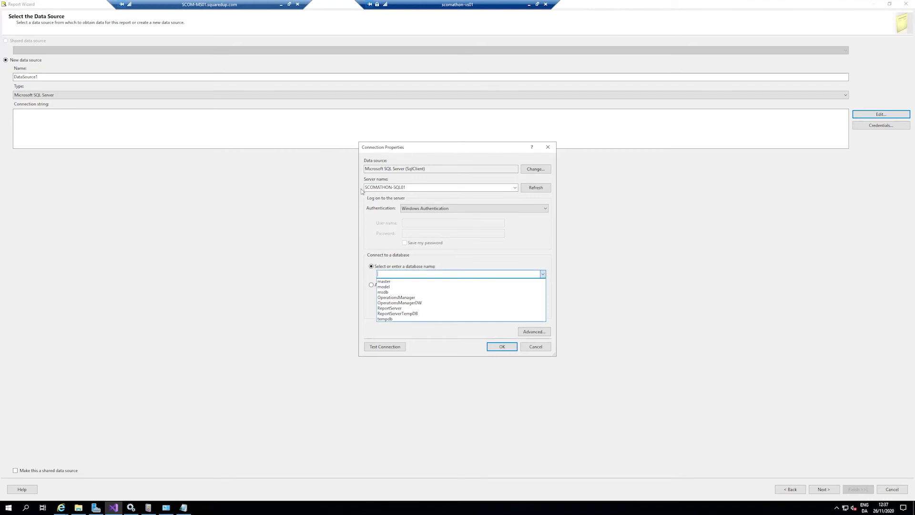
pyautogui.click(415, 297)
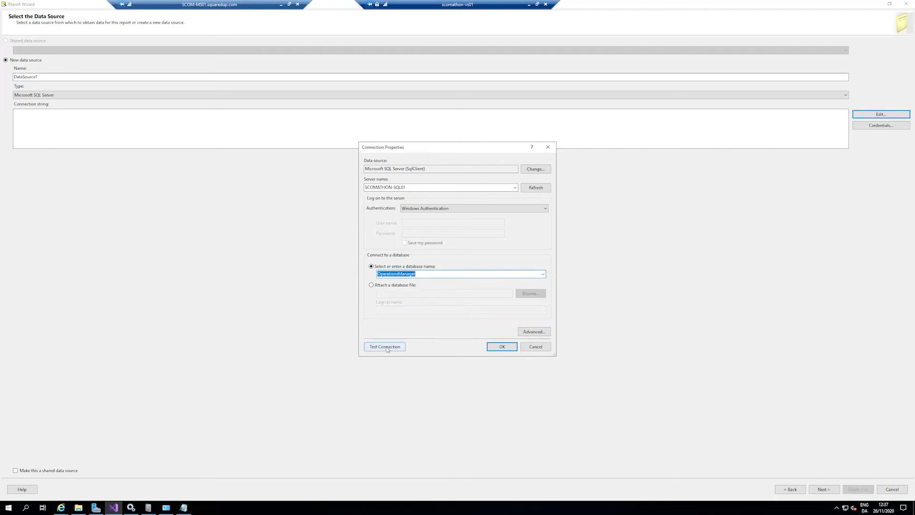
pyautogui.click(385, 347)
pyautogui.click(483, 280)
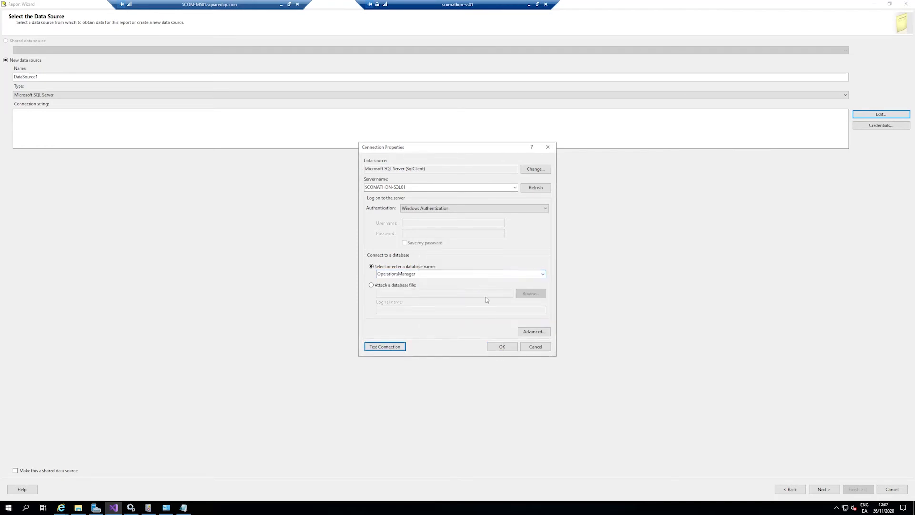
pyautogui.click(496, 350)
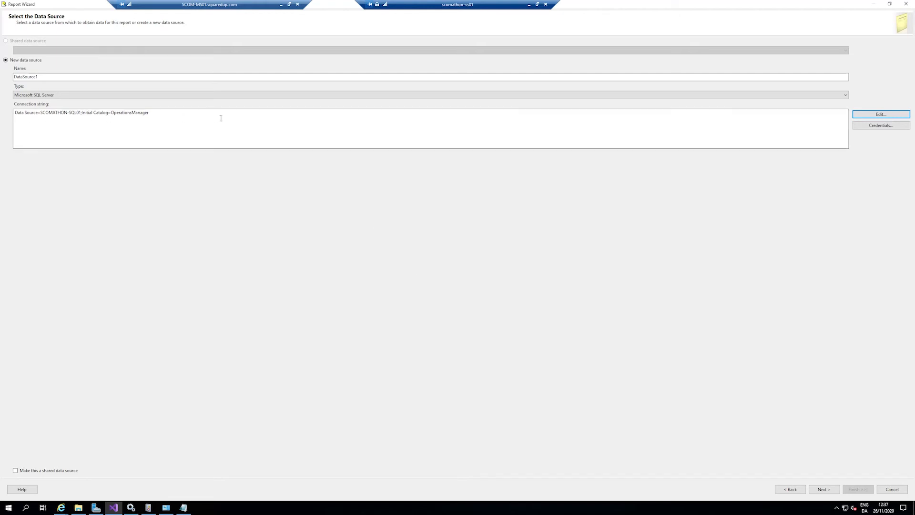
# Step: Paste the copied ResolutionStateView query as the report's query string and continue to the report type page
pyautogui.click(828, 493)
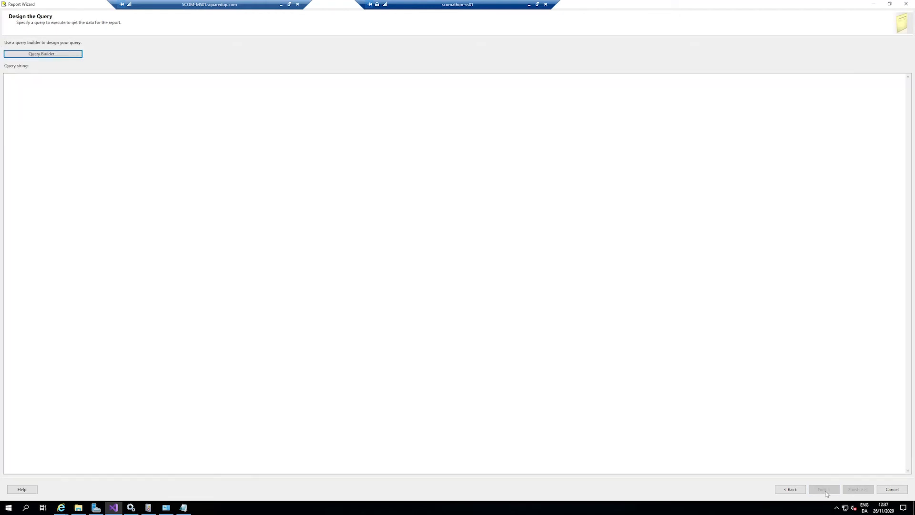
pyautogui.click(86, 120)
pyautogui.write('SELECT       [ResolutionState]       ,[ResolutionStateName]    FROM [OperationsManager].[dbo].[ResolutionStateView]')
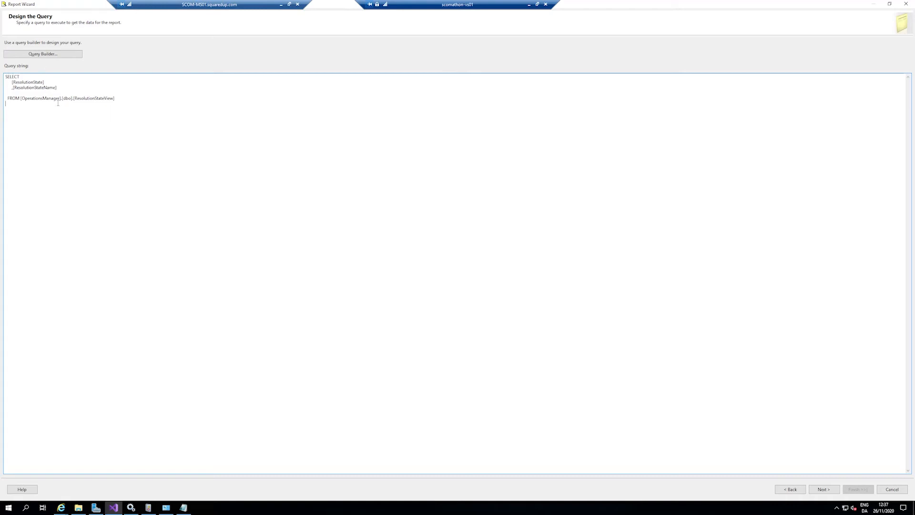
pyautogui.click(824, 489)
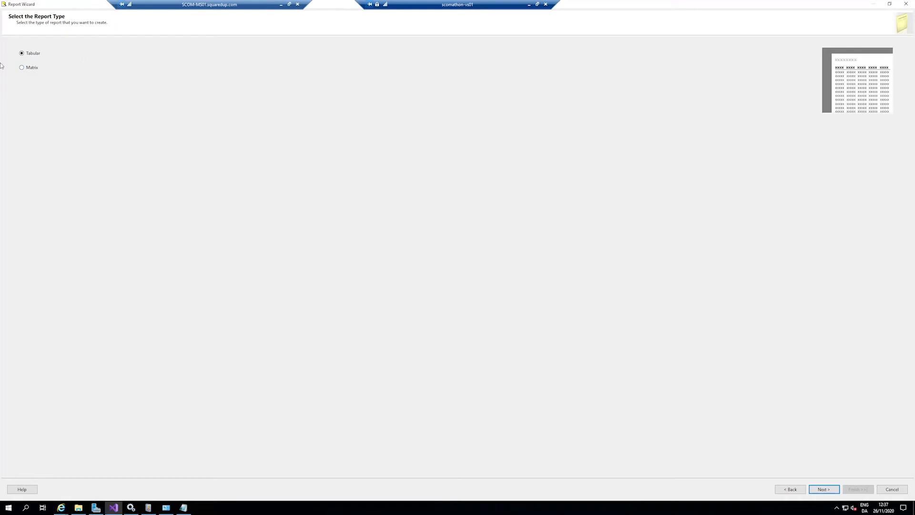
# Step: Keep the Tabular report type after trying Matrix, and add ResolutionState and ResolutionStateName to the table's details
pyautogui.click(32, 68)
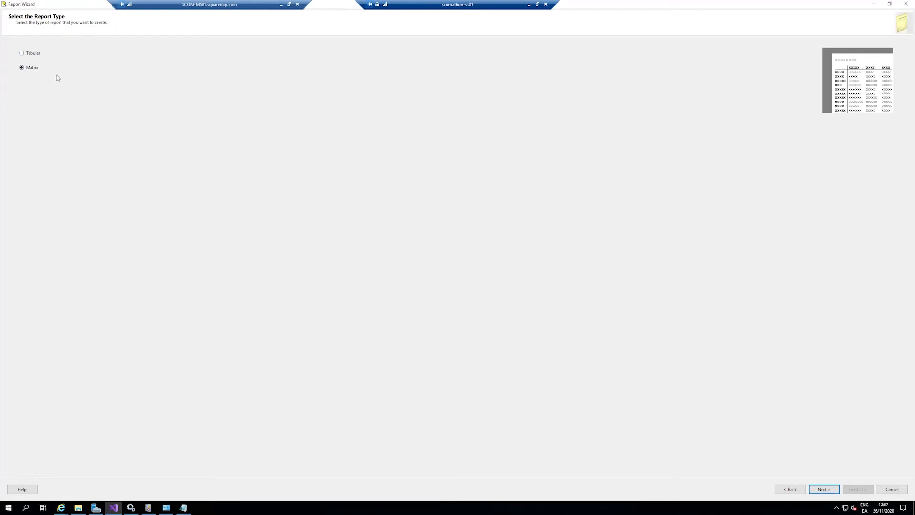
pyautogui.click(33, 56)
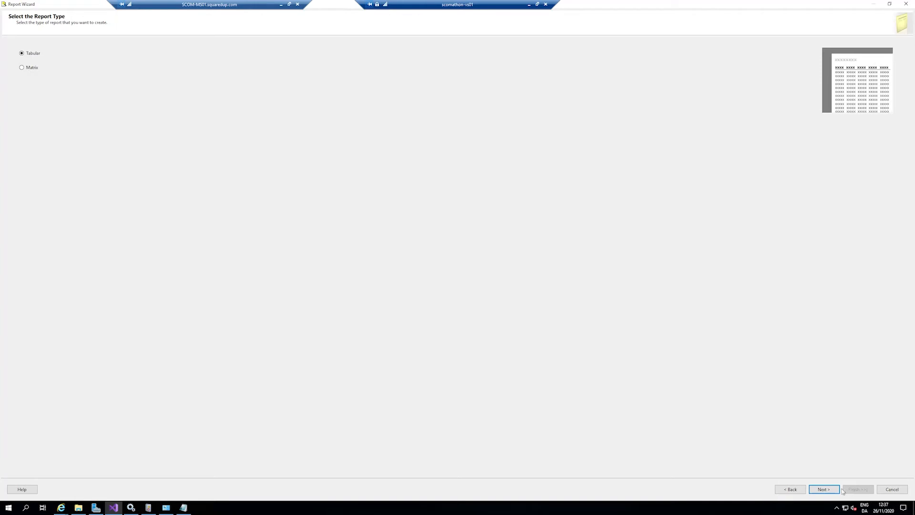
pyautogui.click(824, 489)
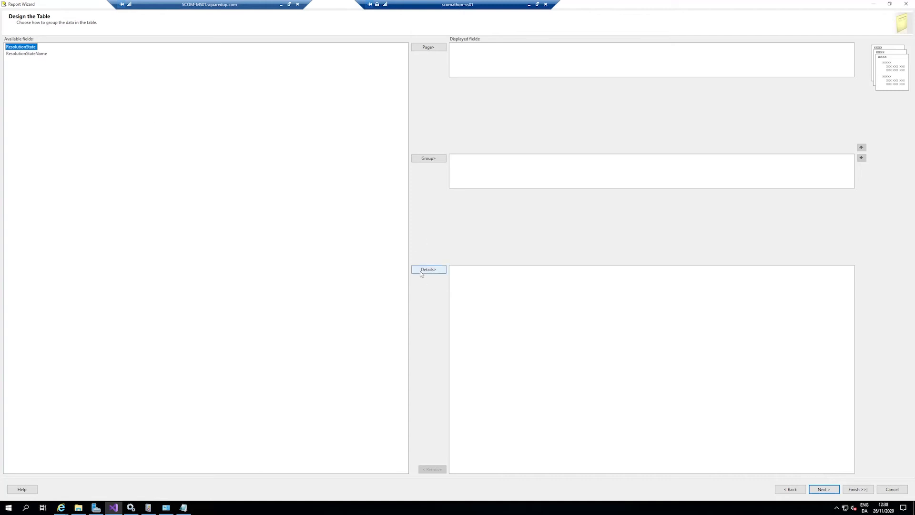
pyautogui.click(422, 270)
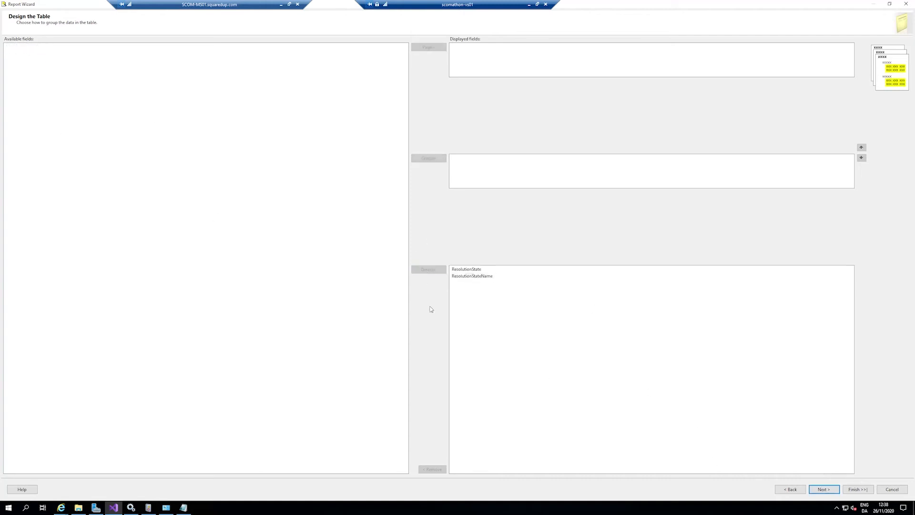
# Step: Finish the Report Wizard with the default report name and preview the new report
pyautogui.click(858, 490)
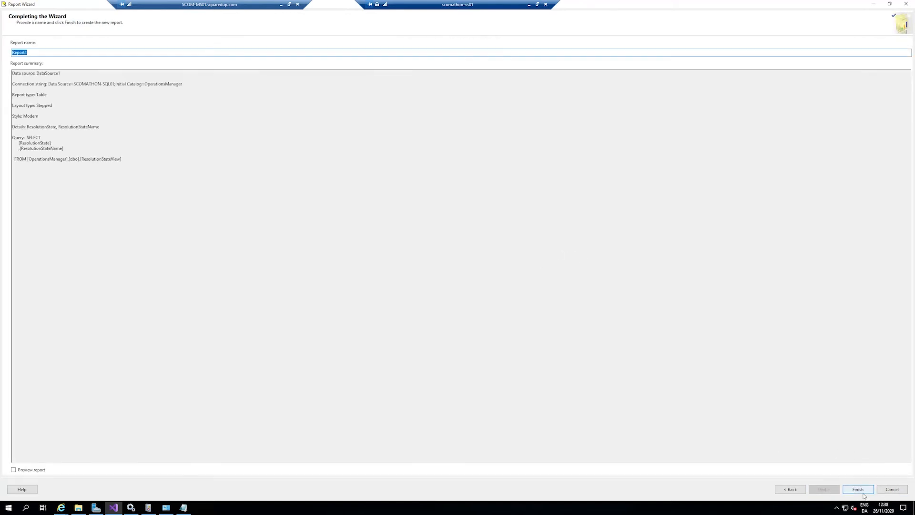
pyautogui.click(860, 491)
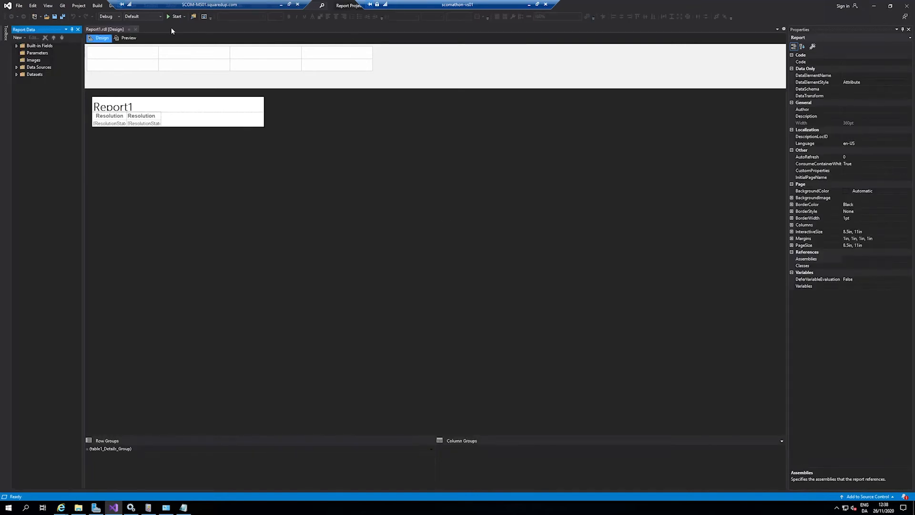
pyautogui.click(128, 39)
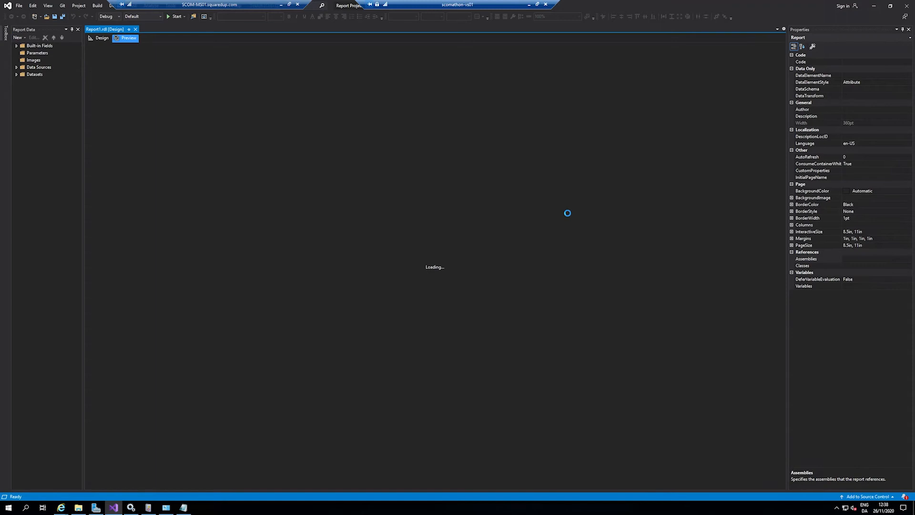
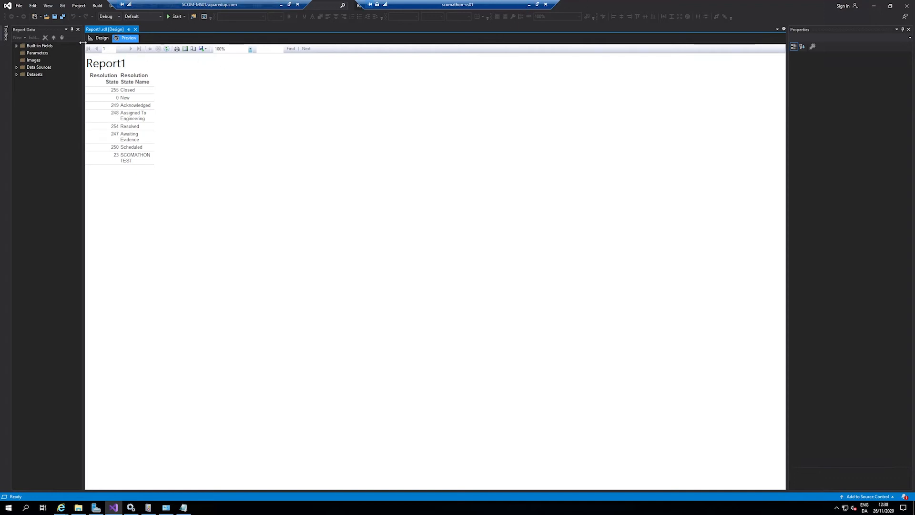
# Step: Widen the report table's Resolution State and Resolution State Name columns and preview the report
pyautogui.click(100, 38)
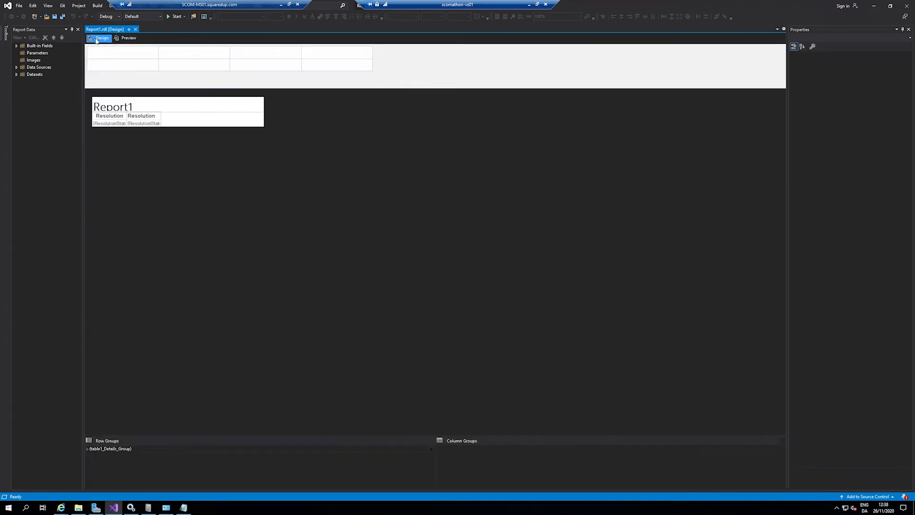
pyautogui.click(126, 117)
pyautogui.moveTo(132, 106); pyautogui.dragTo(322, 106)
pyautogui.click(209, 107)
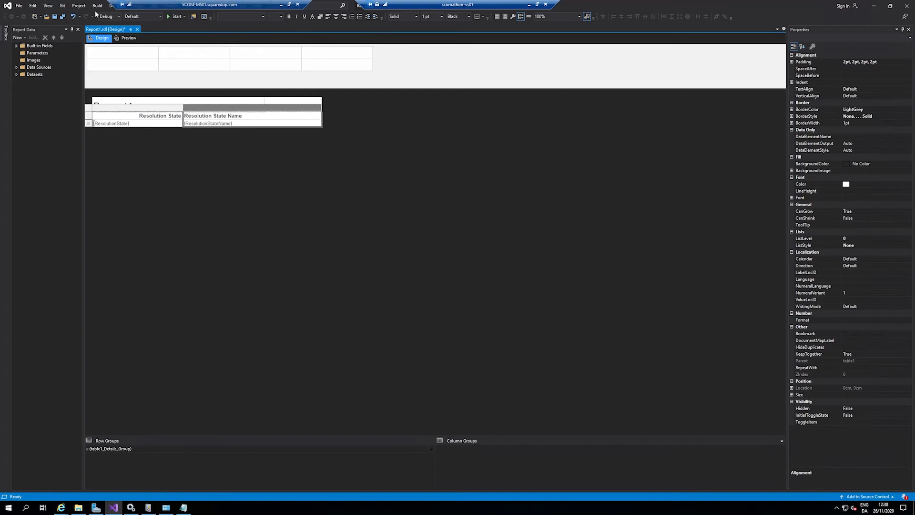
pyautogui.click(126, 38)
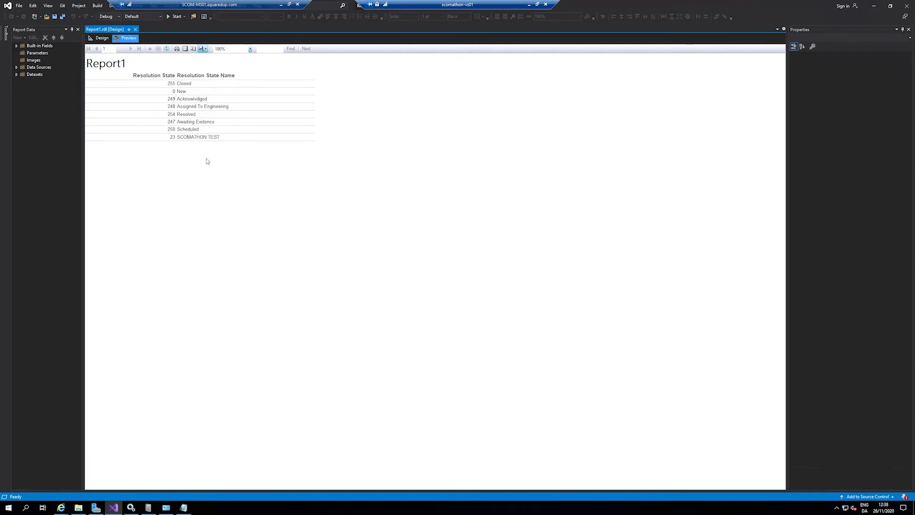
# Step: Delete the generated table and the Report1 title, and enlarge the empty report body to about 22.1 by 8.9 in
pyautogui.click(100, 38)
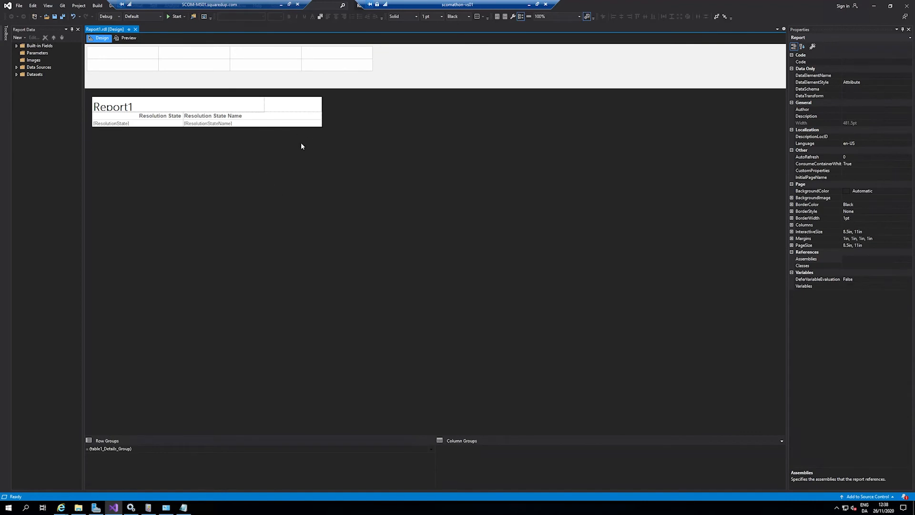
pyautogui.click(302, 123)
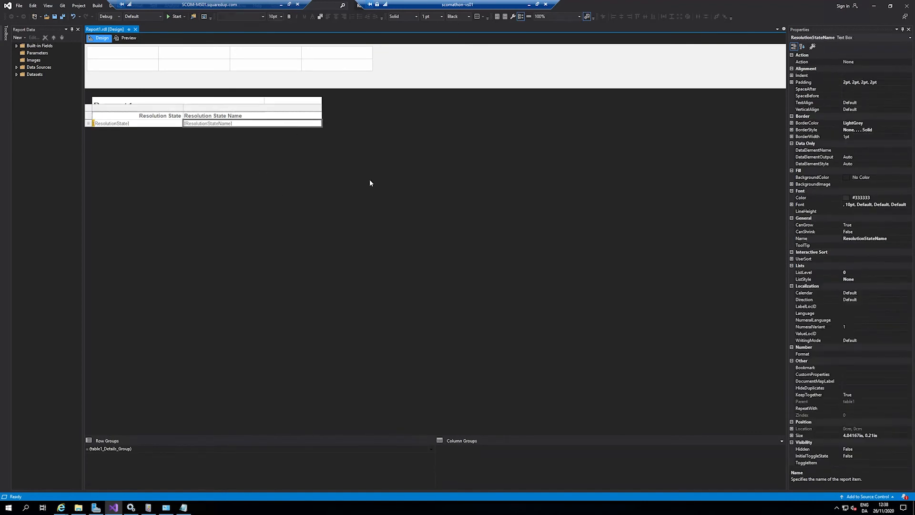
pyautogui.press('Delete')
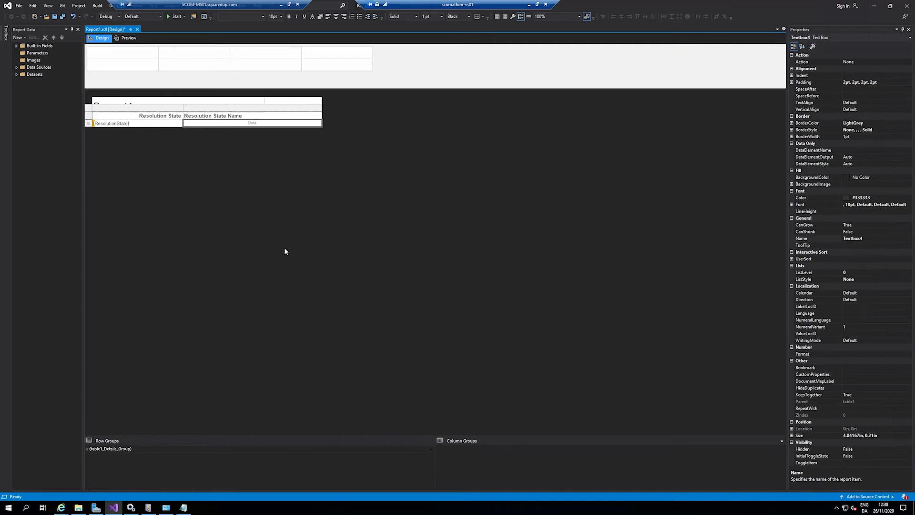
pyautogui.click(90, 110)
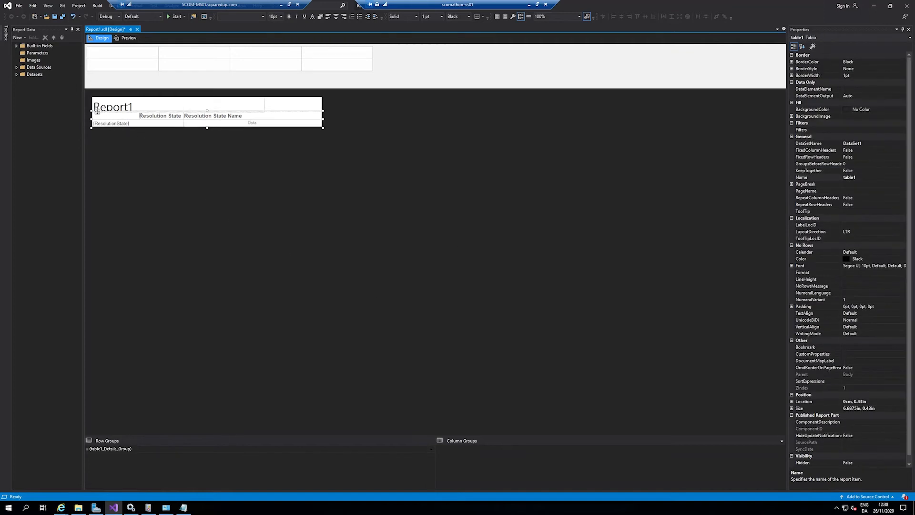
pyautogui.press('Delete')
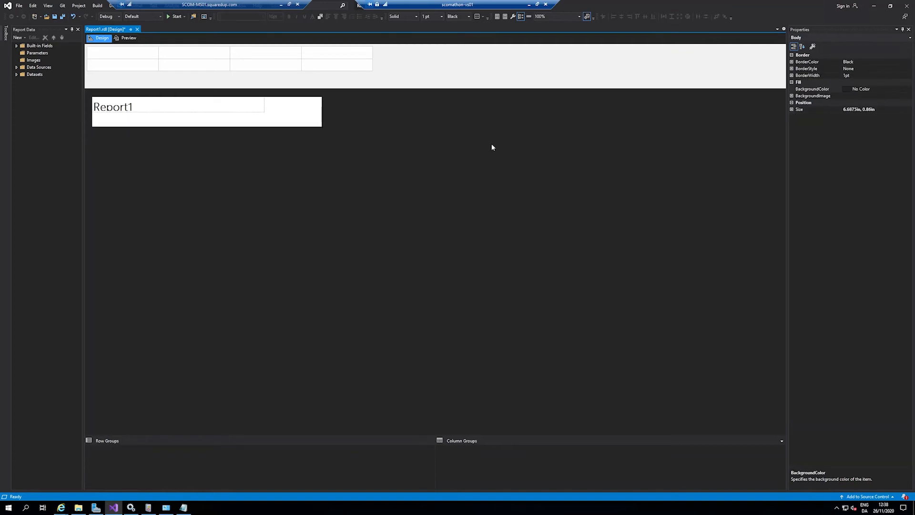
pyautogui.click(179, 104)
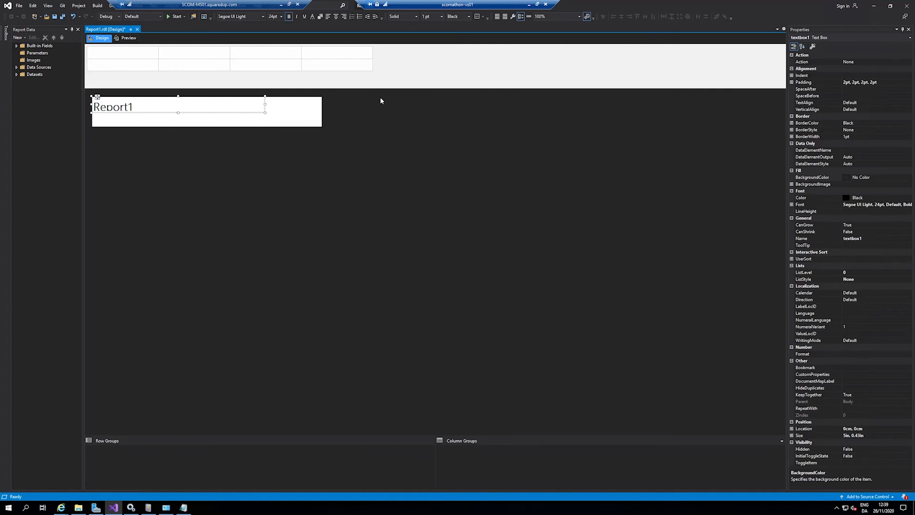
pyautogui.press('Delete')
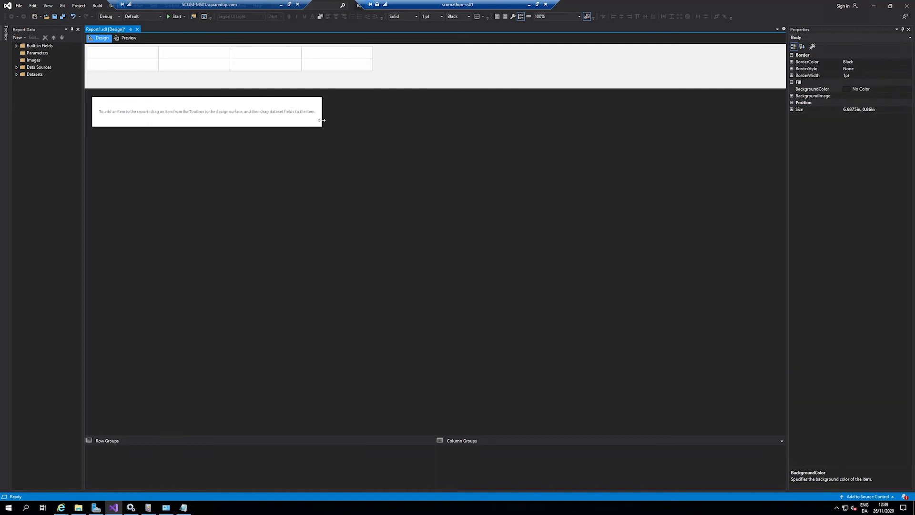
pyautogui.moveTo(323, 126); pyautogui.dragTo(783, 403)
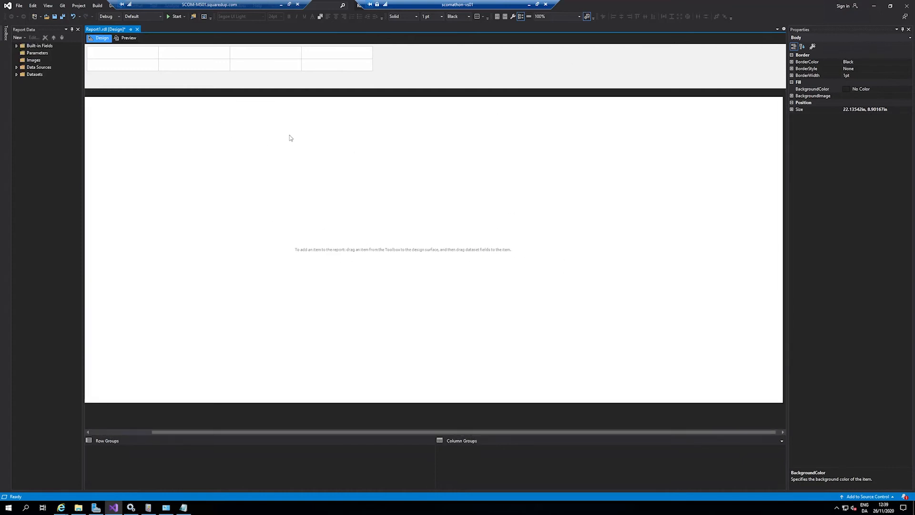
# Step: Insert a table in the report body, reduced to a single column, and expand the report's Datasets
pyautogui.rightClick(244, 203)
pyautogui.moveTo(306, 167)
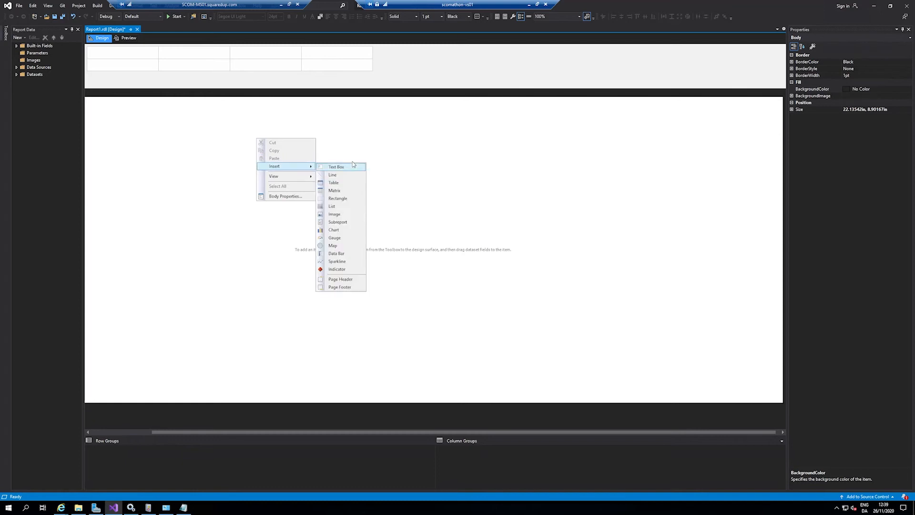
pyautogui.click(334, 183)
pyautogui.click(340, 143)
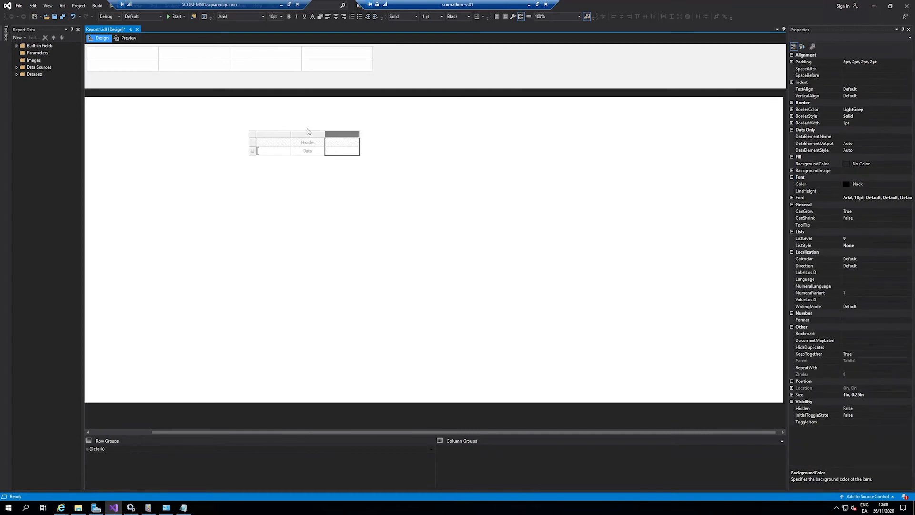
pyautogui.rightClick(344, 134)
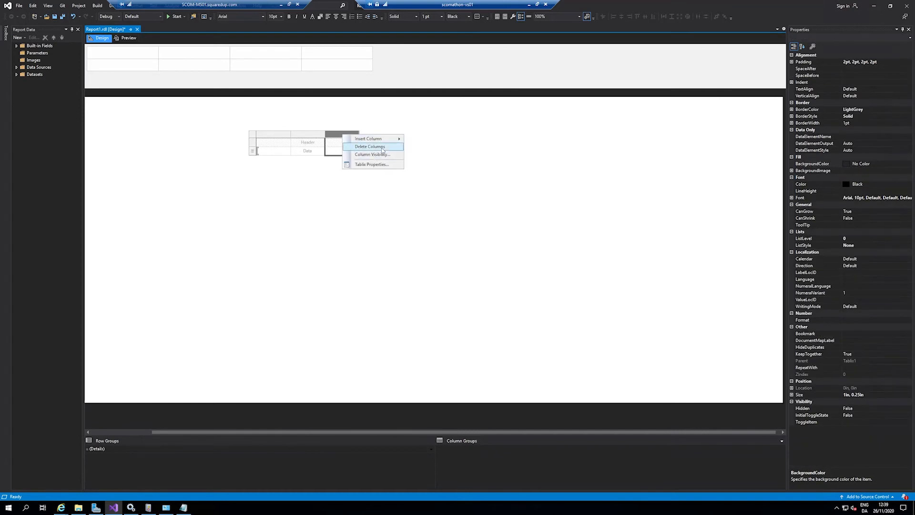
pyautogui.click(382, 149)
pyautogui.rightClick(310, 134)
pyautogui.click(346, 149)
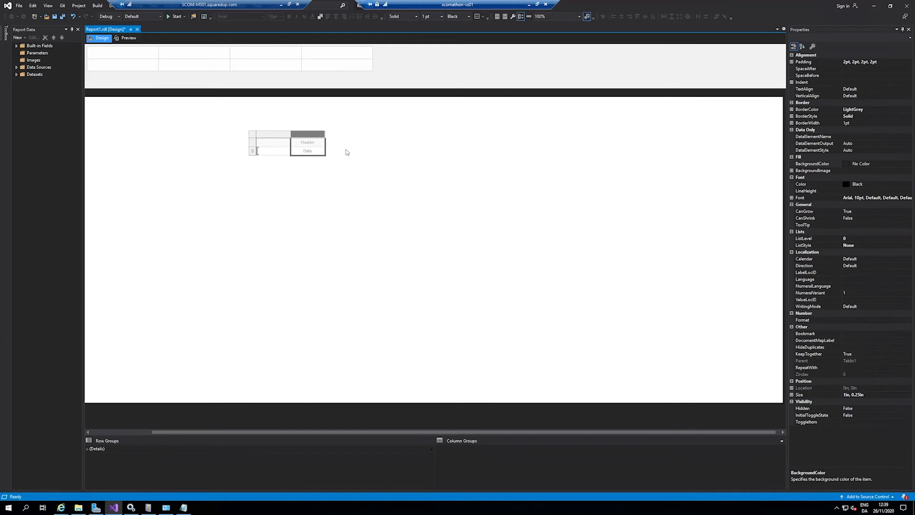
pyautogui.click(17, 75)
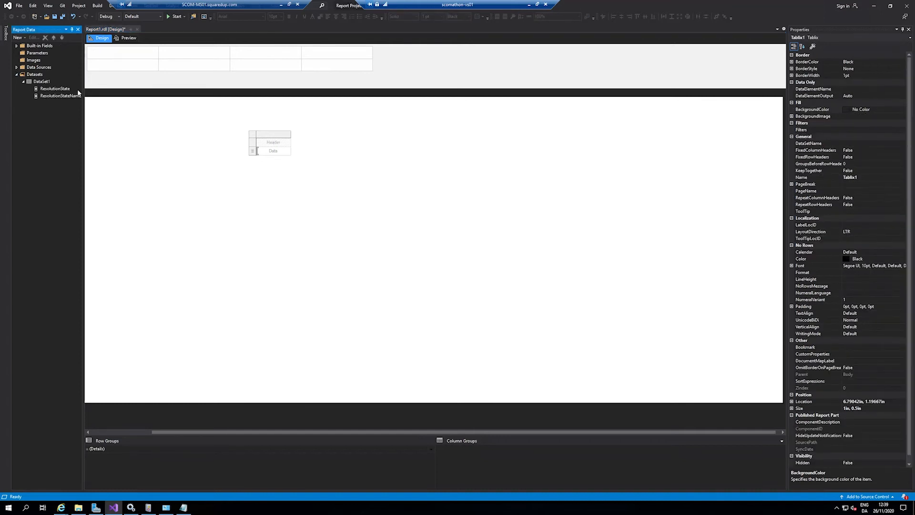
pyautogui.click(36, 90)
pyautogui.moveTo(259, 163); pyautogui.dragTo(222, 154)
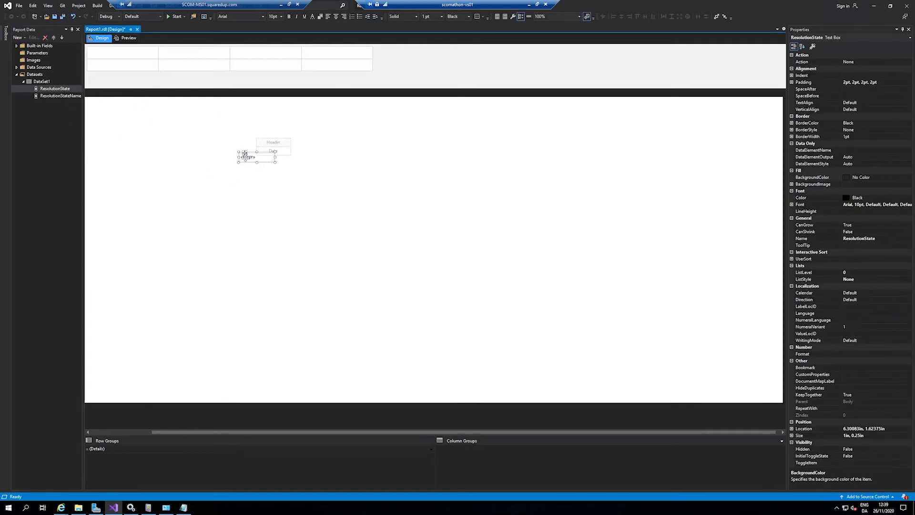
pyautogui.click(311, 156)
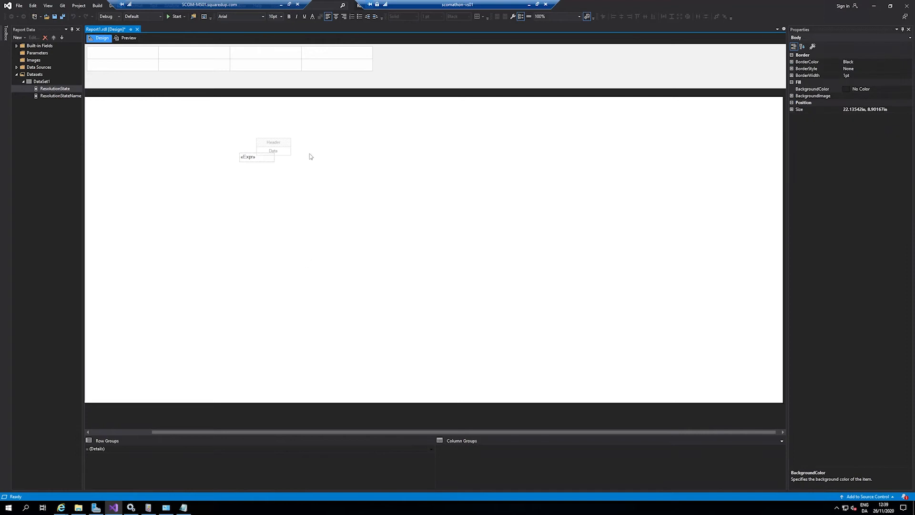
pyautogui.click(270, 159)
pyautogui.press('Delete')
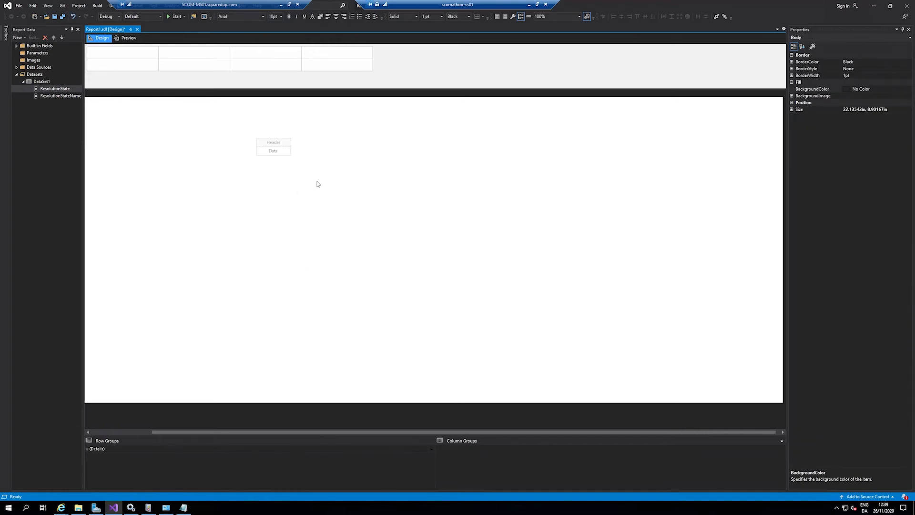
# Step: Place the ResolutionState field from DataSet1 in the table's data cell and preview the report
pyautogui.moveTo(56, 90); pyautogui.dragTo(273, 151)
pyautogui.click(336, 222)
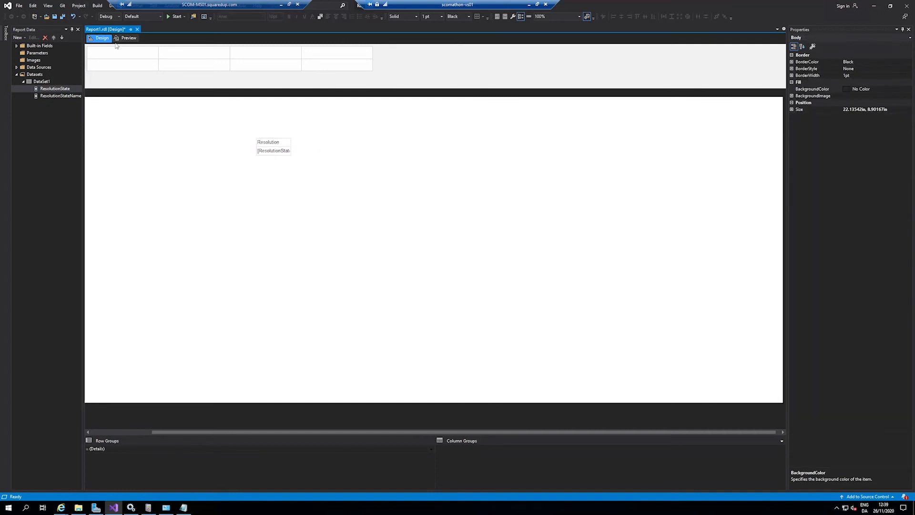
pyautogui.click(128, 38)
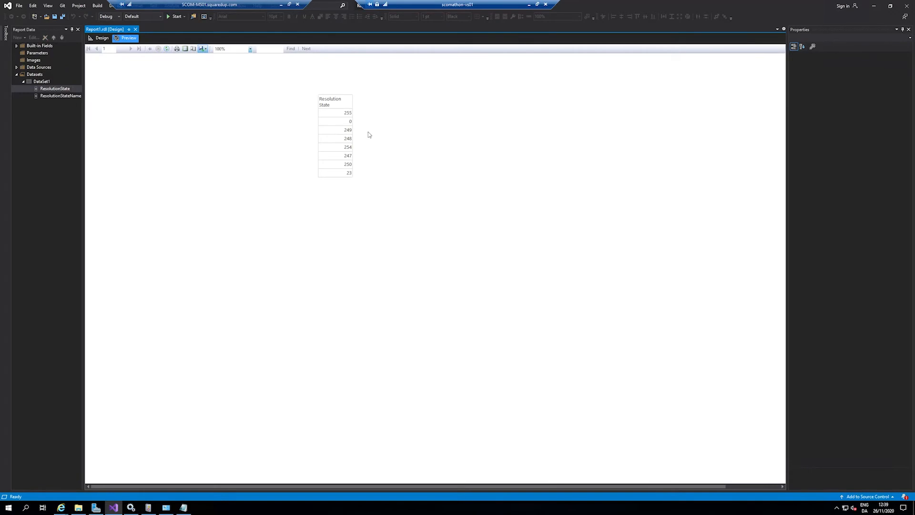
# Step: Format the Resolution State header cell's text as bold, 14pt and white
pyautogui.click(99, 38)
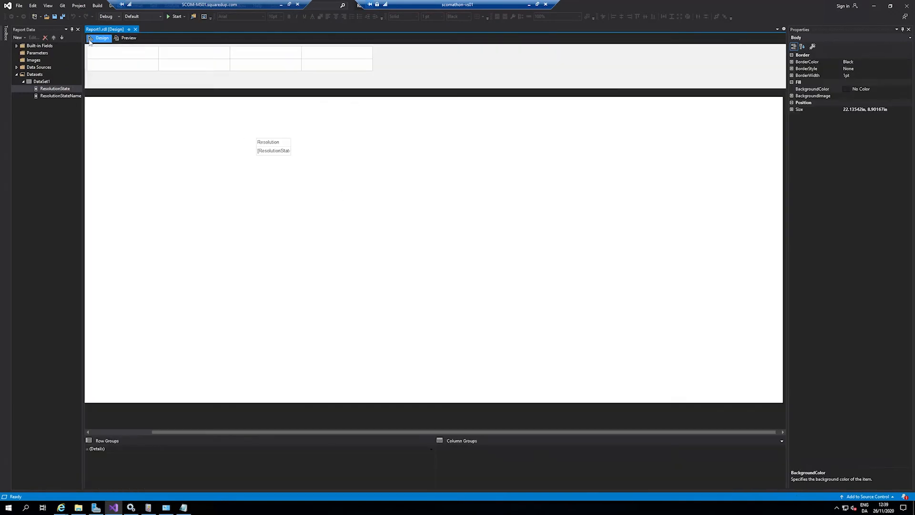
pyautogui.click(288, 141)
pyautogui.rightClick(292, 141)
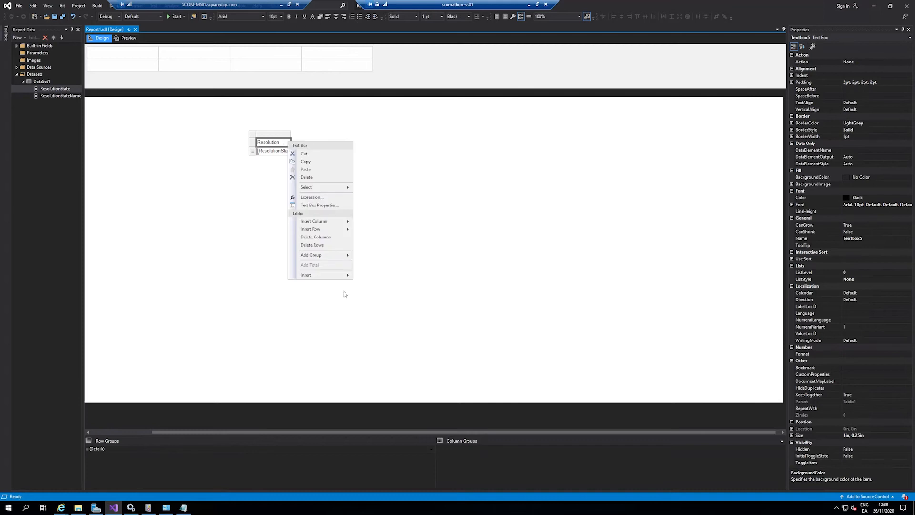
pyautogui.click(339, 206)
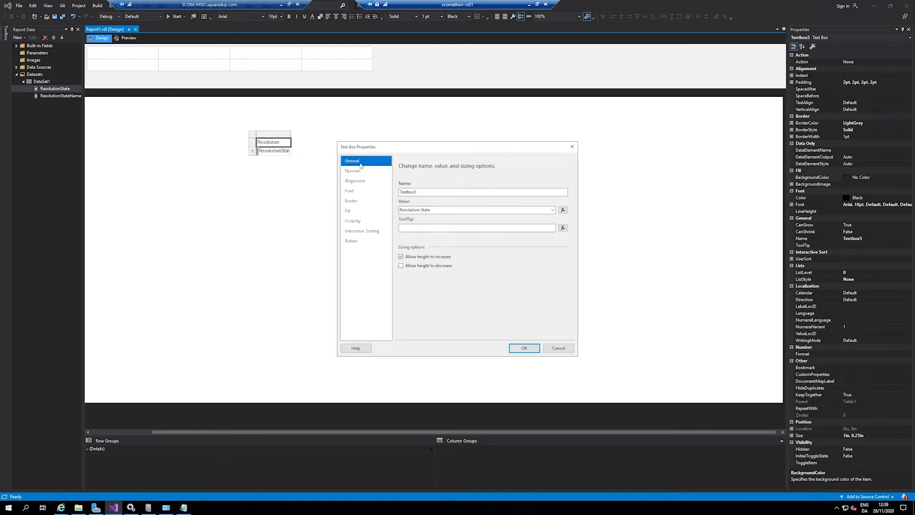
pyautogui.click(363, 191)
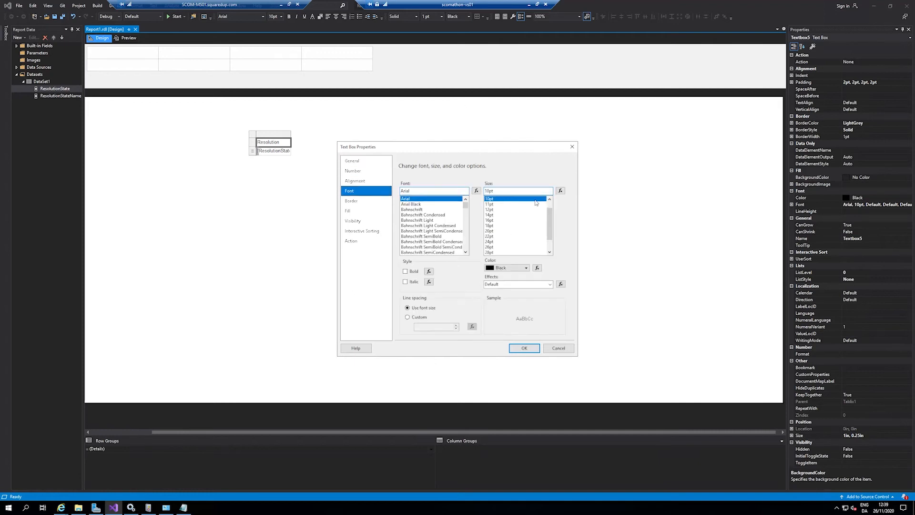
pyautogui.click(501, 210)
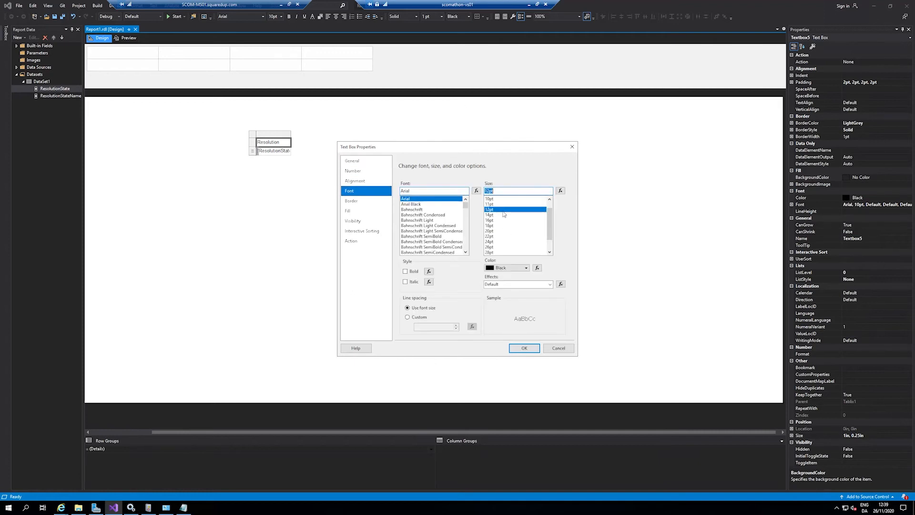
pyautogui.click(407, 272)
pyautogui.click(493, 215)
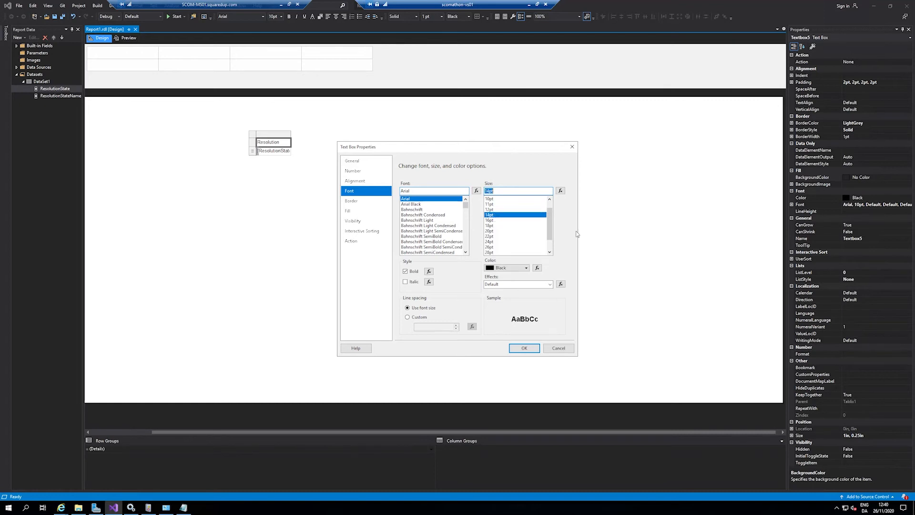
pyautogui.click(527, 268)
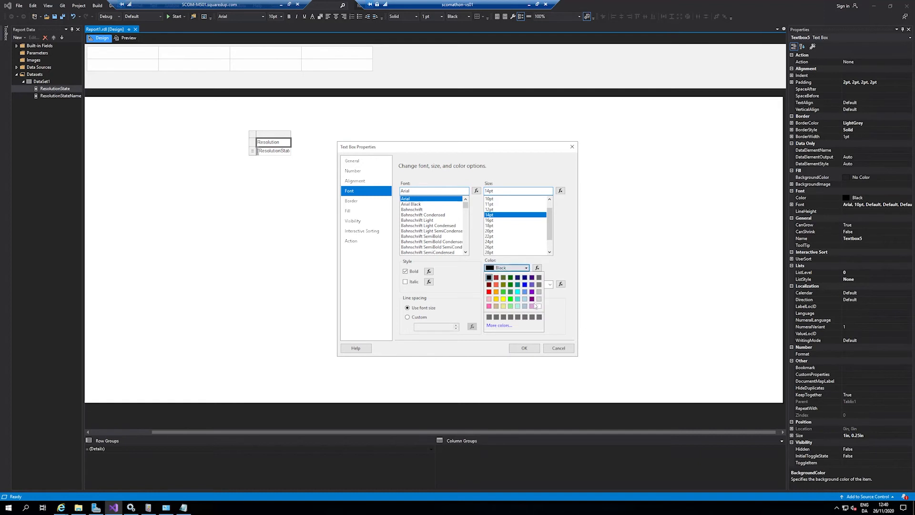
pyautogui.click(539, 307)
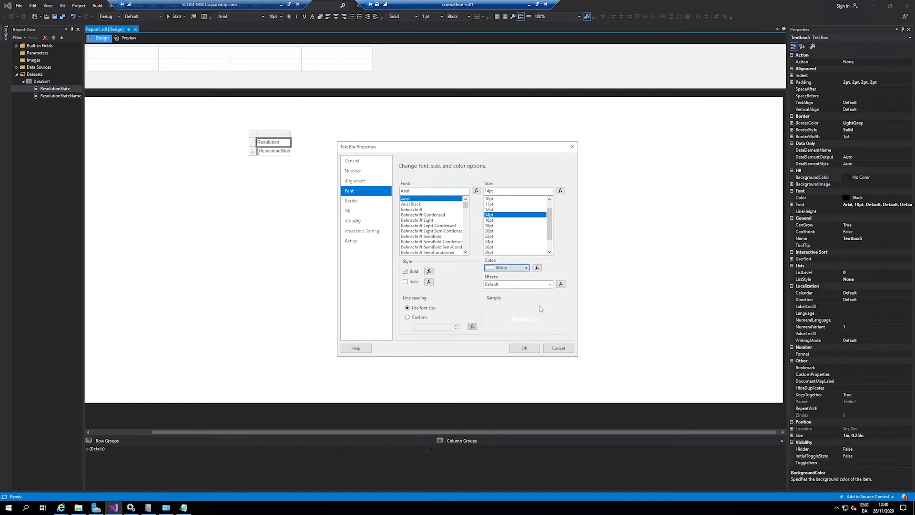
pyautogui.click(522, 347)
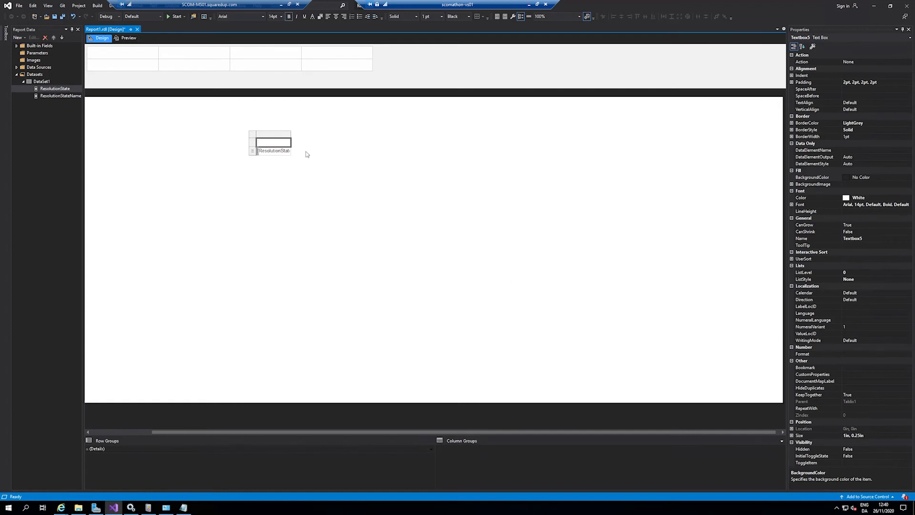
# Step: Give the Resolution State header cell a black fill and widen the table column to show more of its text
pyautogui.rightClick(287, 141)
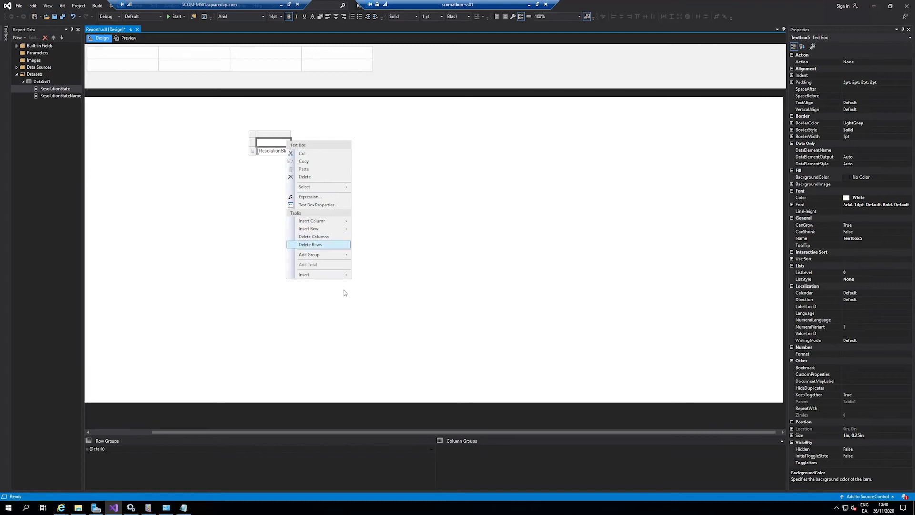
pyautogui.click(324, 205)
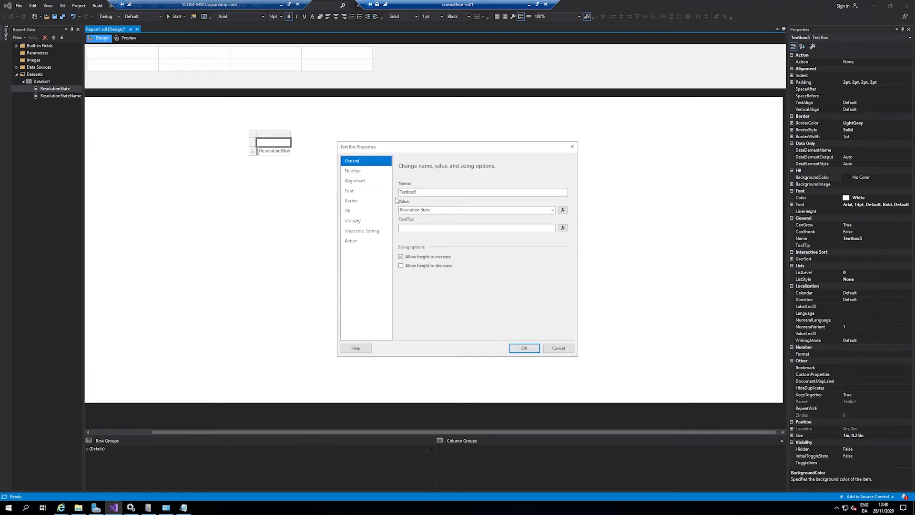
pyautogui.click(366, 210)
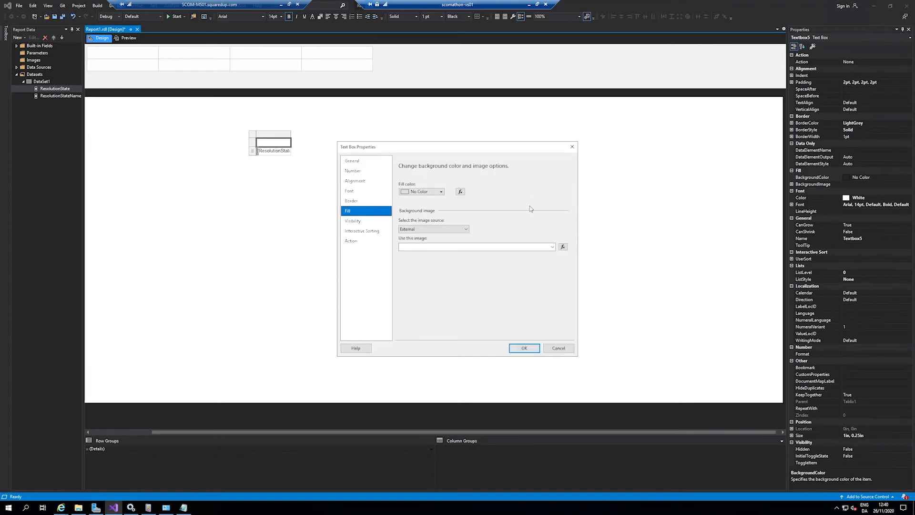
pyautogui.click(439, 192)
pyautogui.click(404, 212)
pyautogui.click(524, 349)
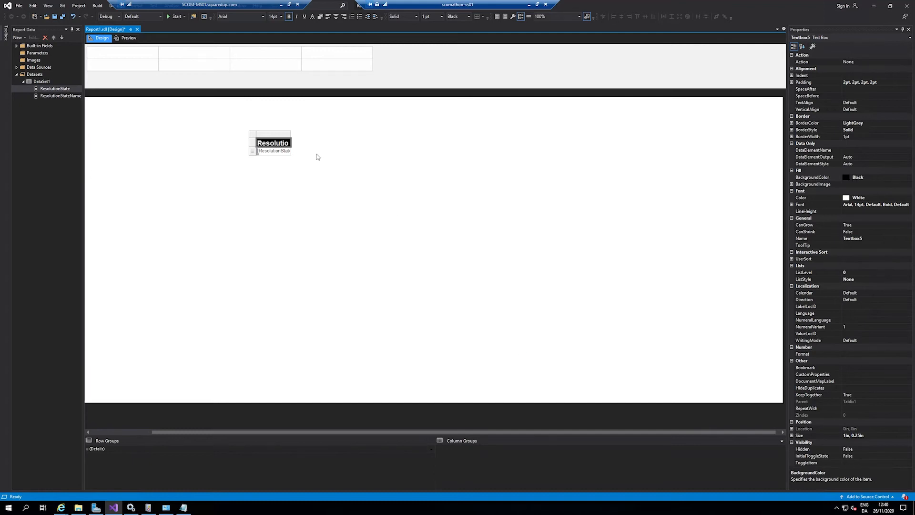
pyautogui.moveTo(289, 134); pyautogui.dragTo(313, 134)
pyautogui.click(190, 119)
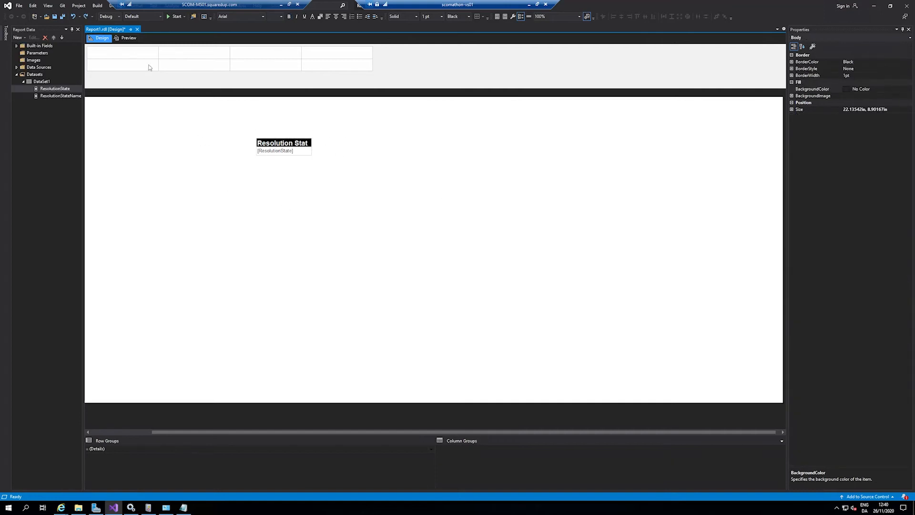
# Step: Preview the report and add the ResolutionStateName field as a second table column beside Resolution State
pyautogui.click(127, 40)
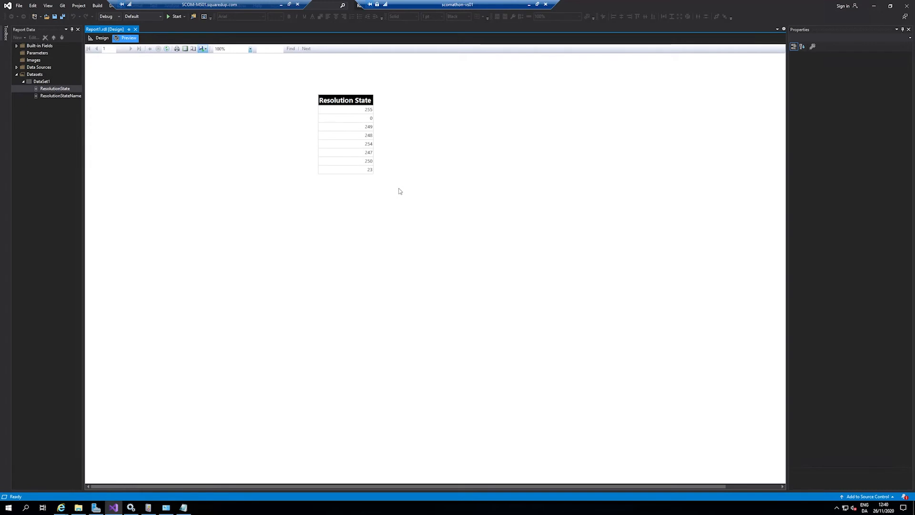
pyautogui.click(99, 38)
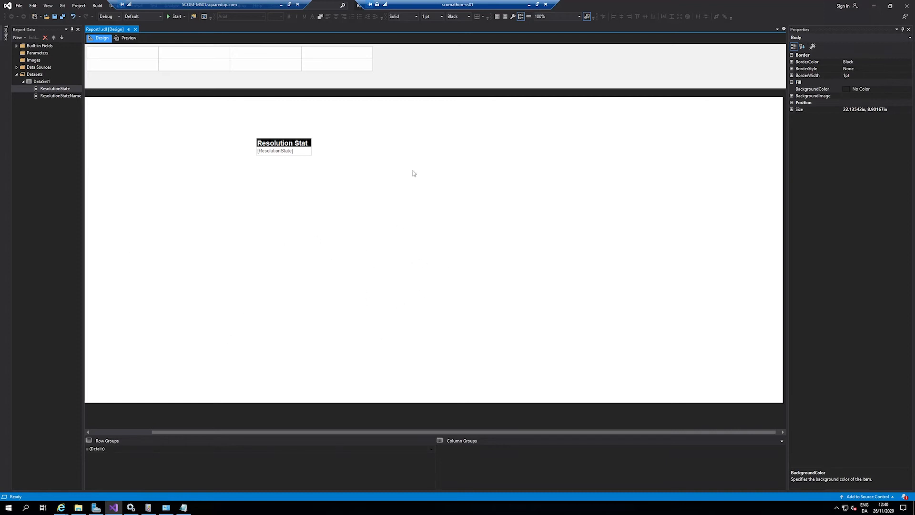
pyautogui.moveTo(36, 96); pyautogui.dragTo(310, 153)
pyautogui.click(305, 150)
pyautogui.click(345, 211)
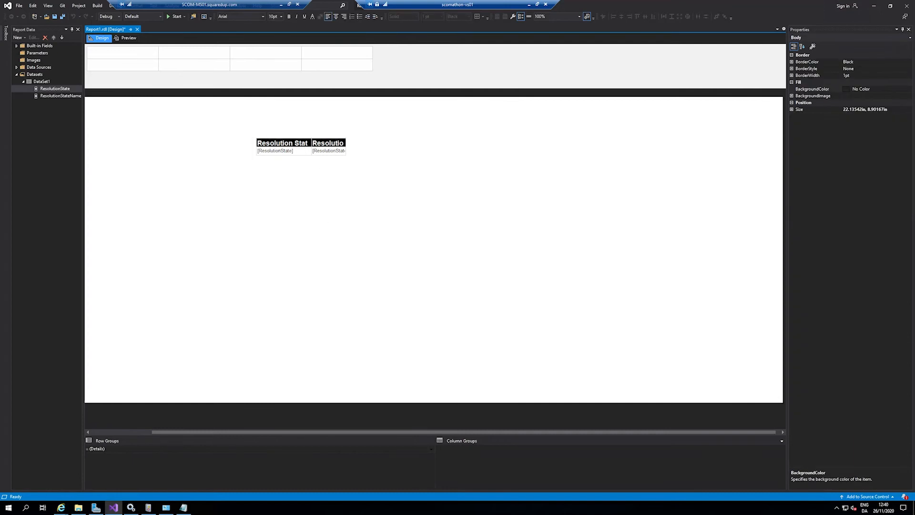
# Step: Widen both table columns so the Resolution State and Resolution State Name headers fit, and preview the report
pyautogui.click(335, 144)
pyautogui.doubleClick(300, 145)
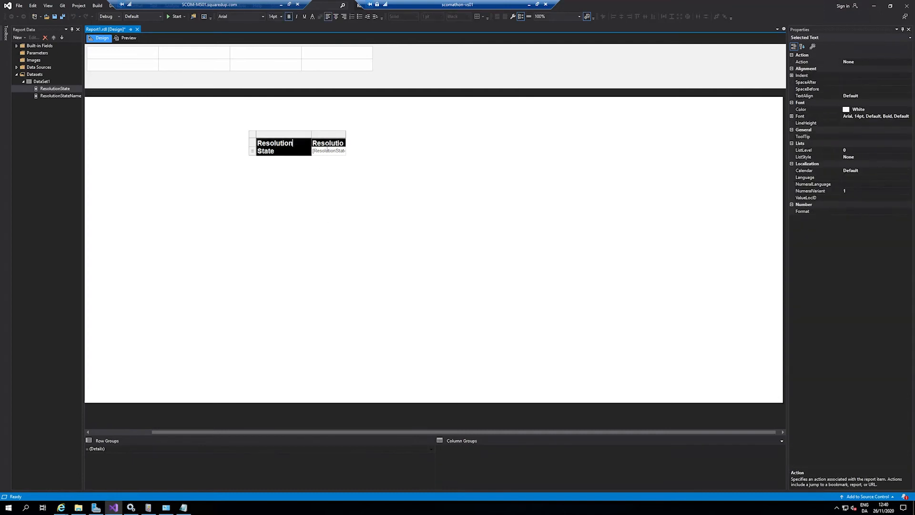
pyautogui.click(327, 178)
pyautogui.click(310, 146)
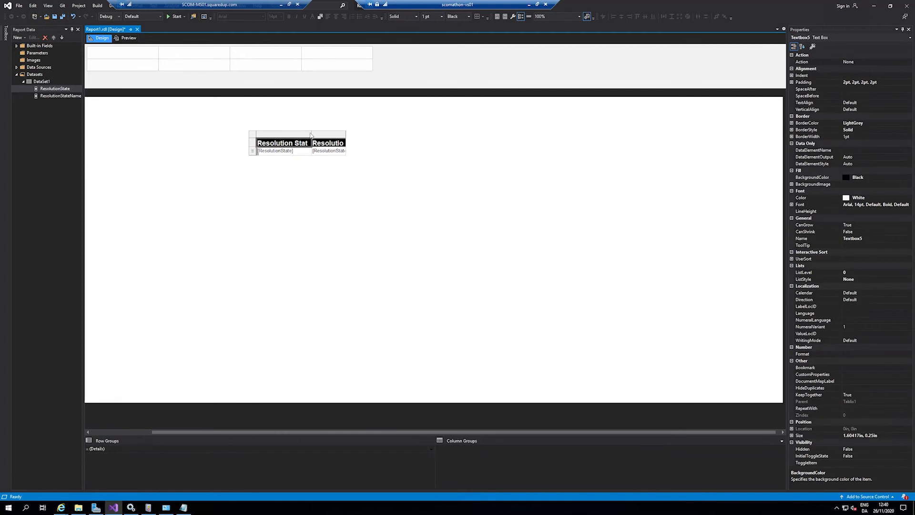
pyautogui.moveTo(311, 135); pyautogui.dragTo(476, 134)
pyautogui.click(132, 37)
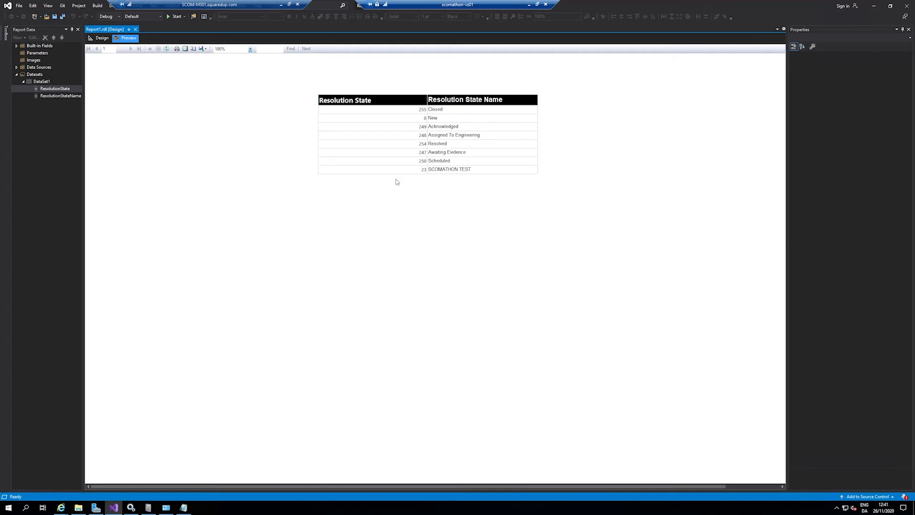
pyautogui.click(101, 38)
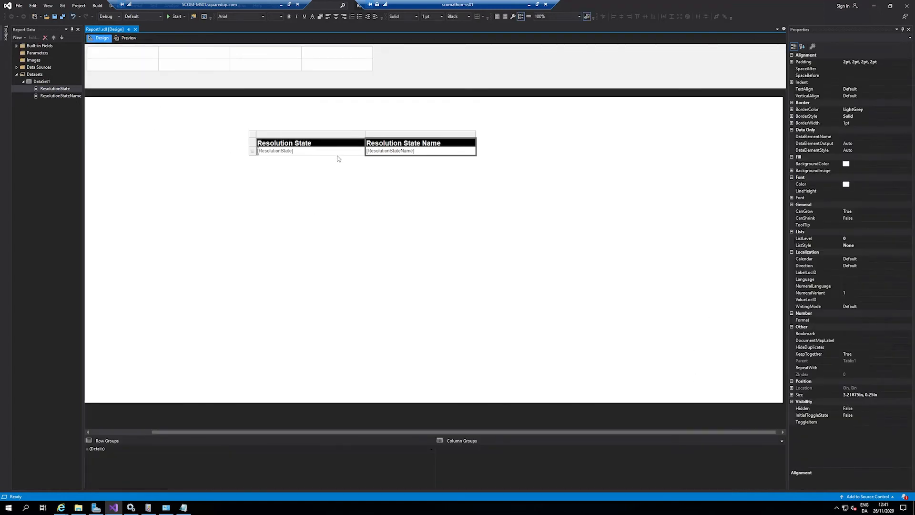
# Step: Set the ResolutionState data cell's horizontal alignment to Left and preview the report
pyautogui.click(339, 153)
pyautogui.rightClick(339, 153)
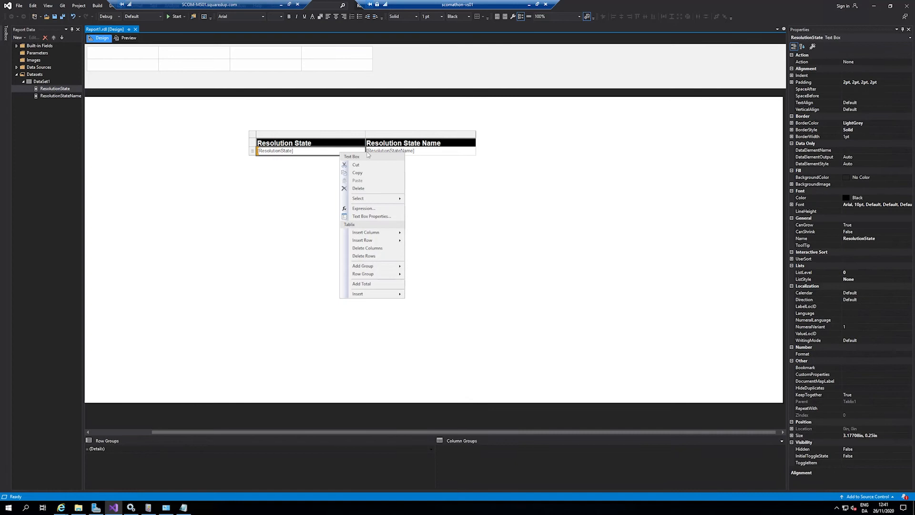
pyautogui.click(386, 217)
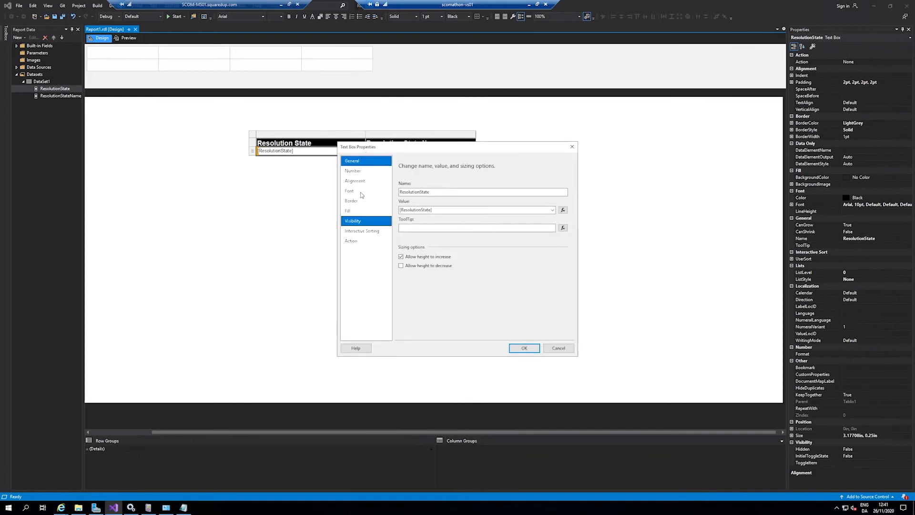
pyautogui.click(358, 181)
pyautogui.click(449, 217)
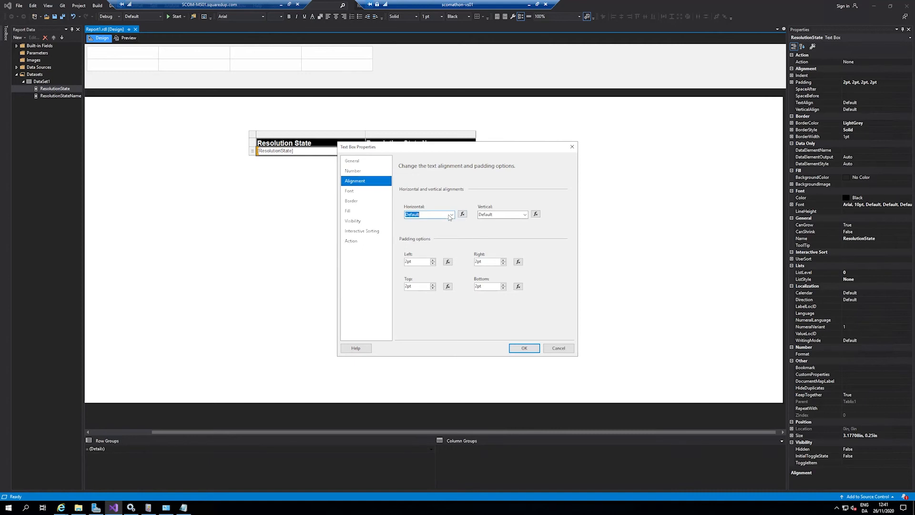
pyautogui.click(450, 215)
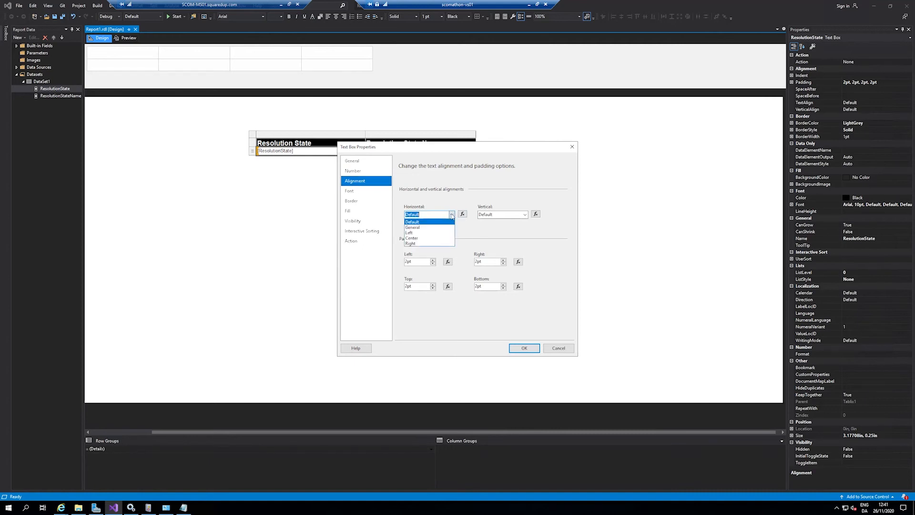
pyautogui.click(448, 230)
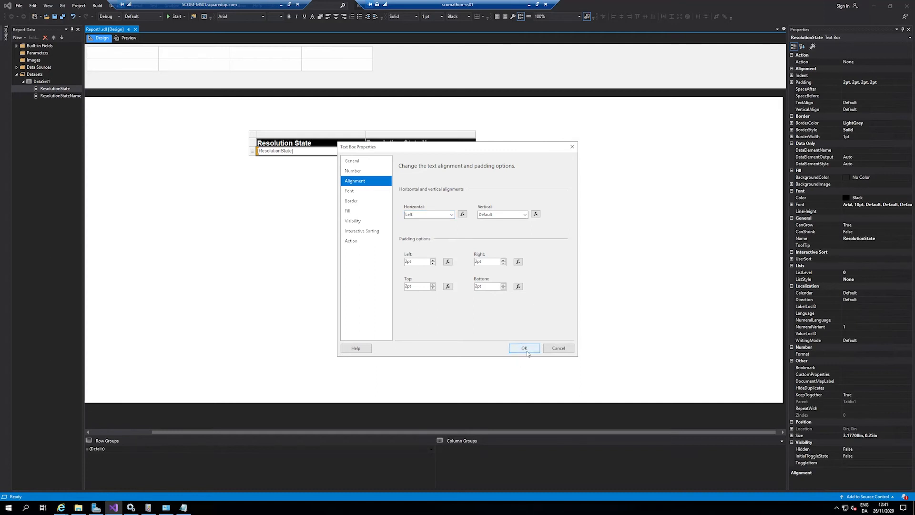
pyautogui.click(523, 348)
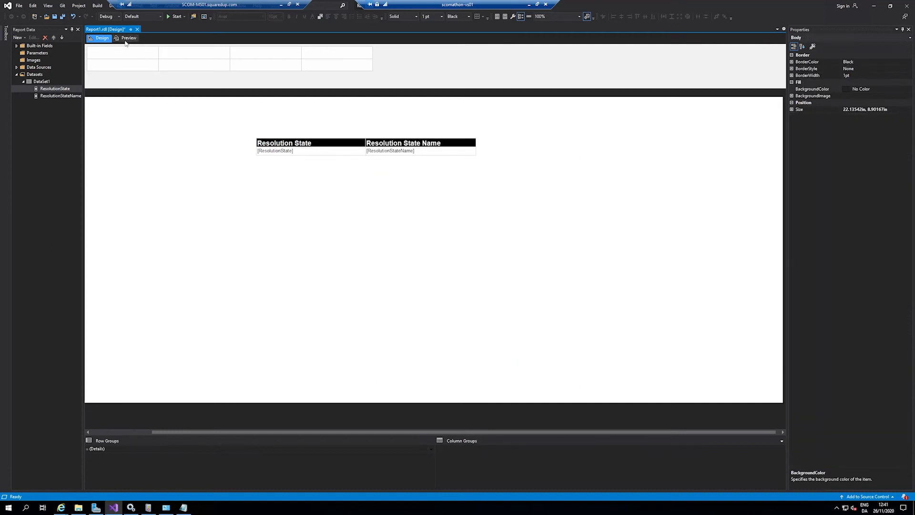
pyautogui.click(126, 39)
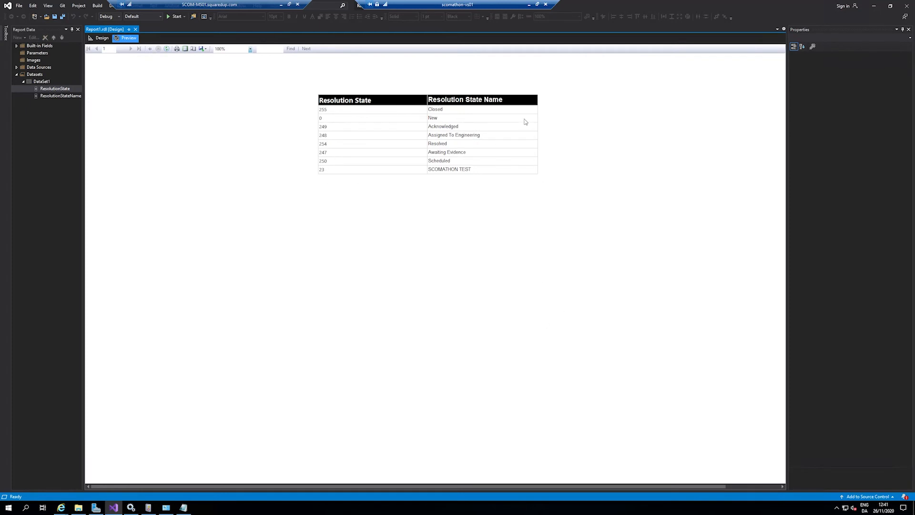
pyautogui.click(99, 38)
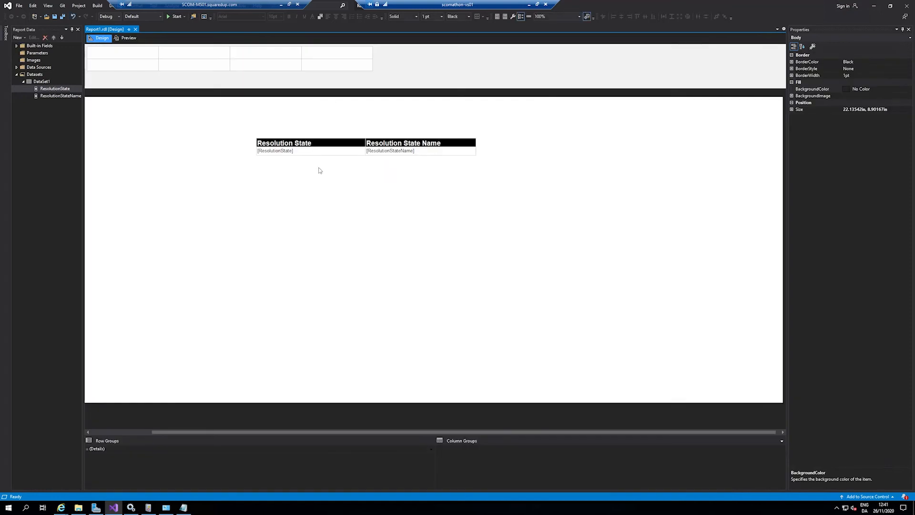
pyautogui.click(127, 37)
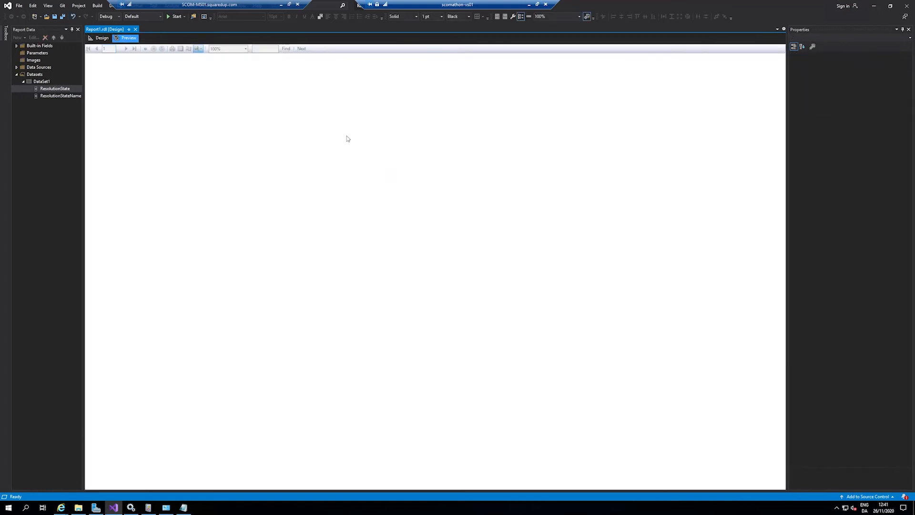
pyautogui.click(98, 38)
pyautogui.click(334, 144)
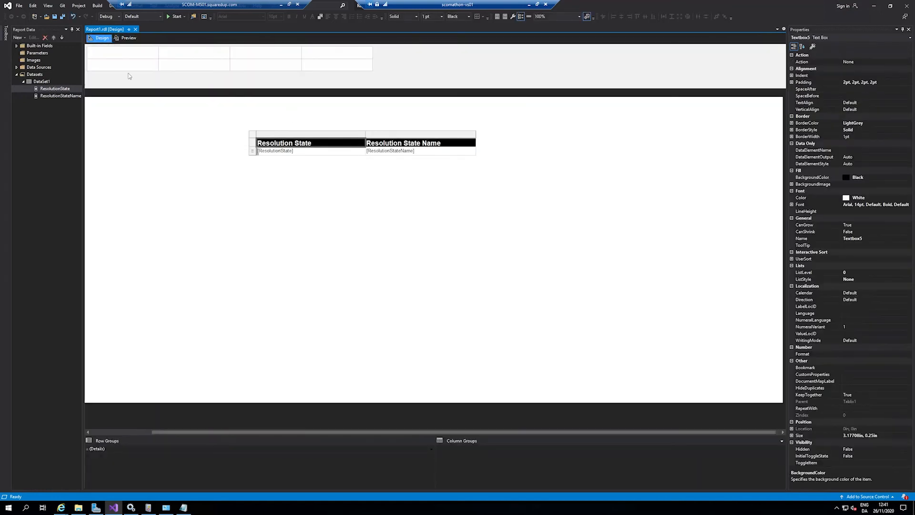
pyautogui.click(324, 145)
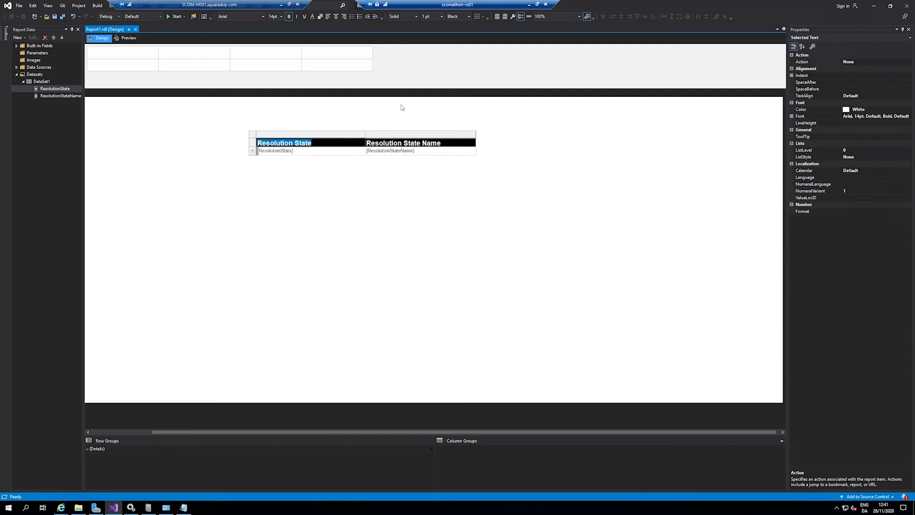
pyautogui.click(475, 146)
pyautogui.click(459, 144)
pyautogui.click(457, 144)
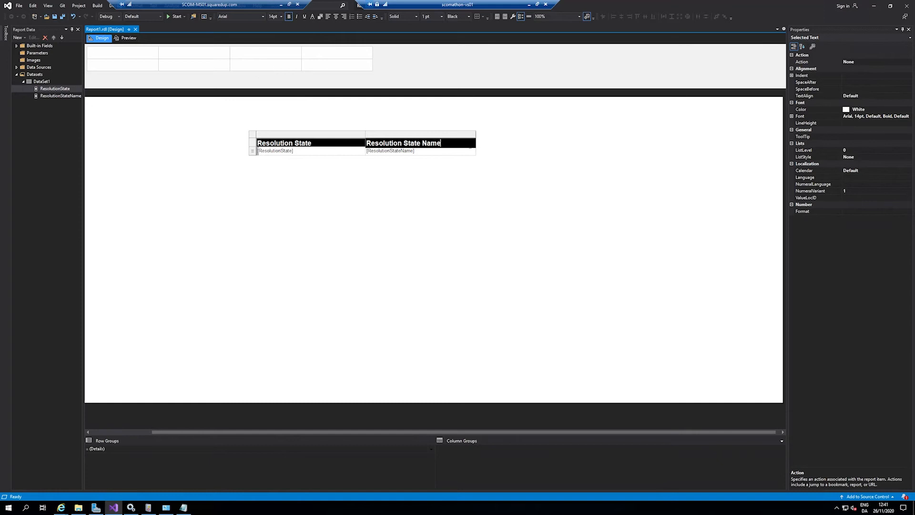
# Step: Delete the Resolution State column and add the ResolutionState field again as a column after Resolution State Name
pyautogui.click(322, 145)
pyautogui.rightClick(323, 135)
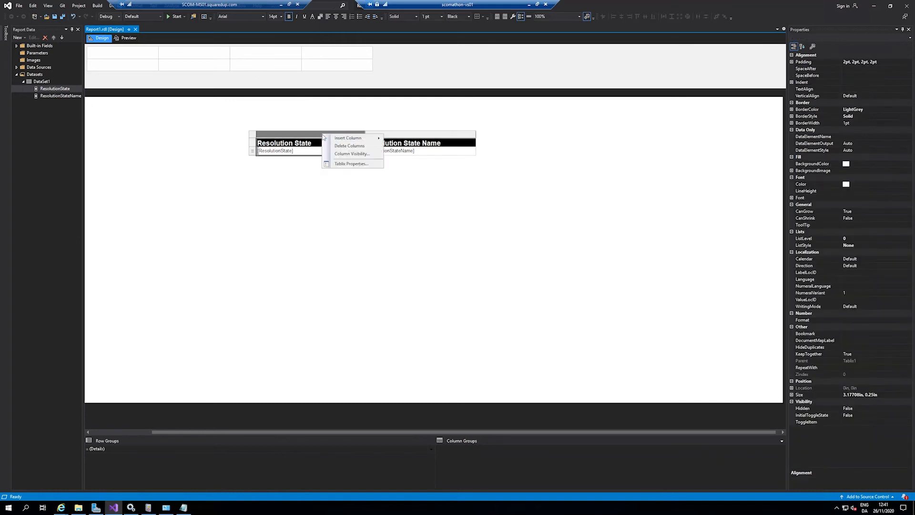
pyautogui.click(352, 146)
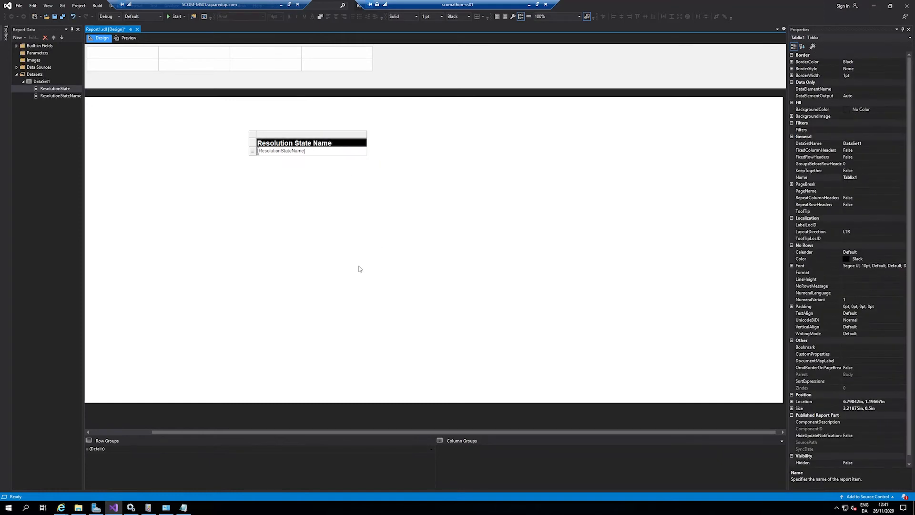
pyautogui.click(384, 177)
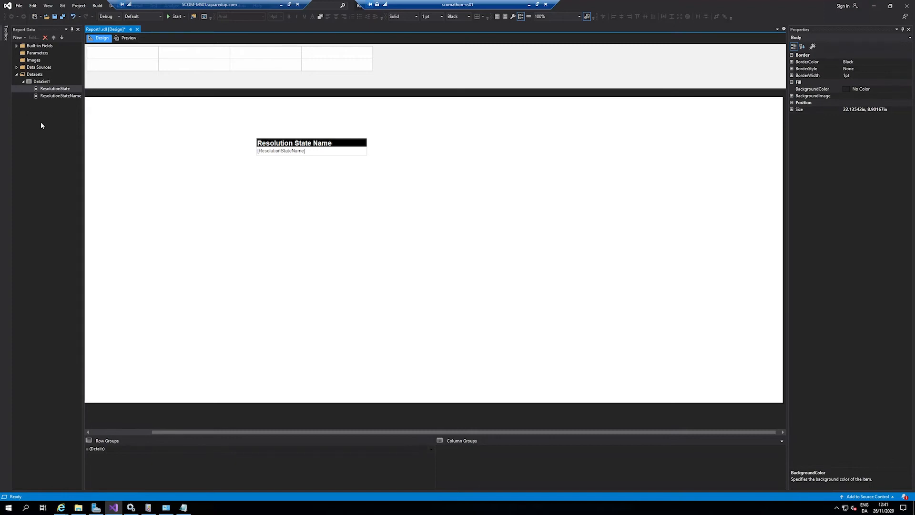
pyautogui.moveTo(37, 90)
pyautogui.mouseDown()
pyautogui.moveTo(406, 158)
pyautogui.moveTo(367, 155)
pyautogui.moveTo(390, 161)
pyautogui.moveTo(481, 135)
pyautogui.mouseUp()
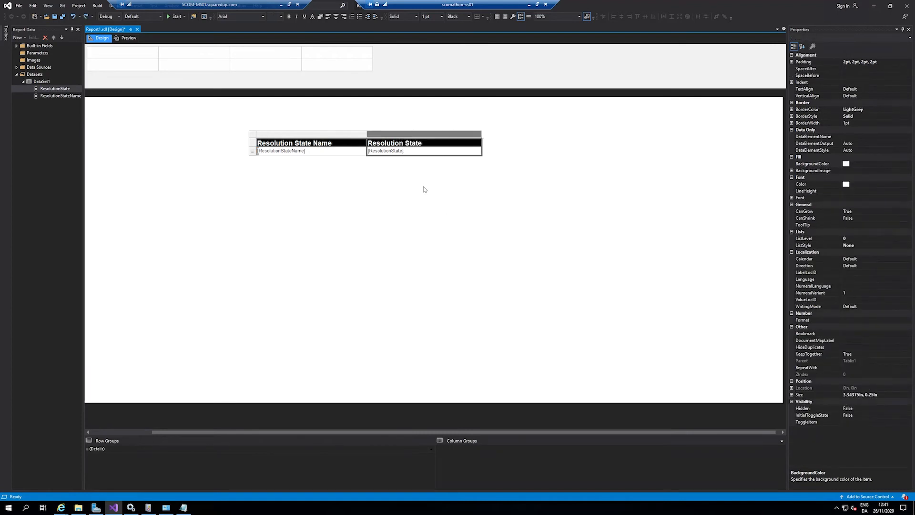
# Step: Preview the report with the reordered columns and look through its available export formats
pyautogui.click(127, 39)
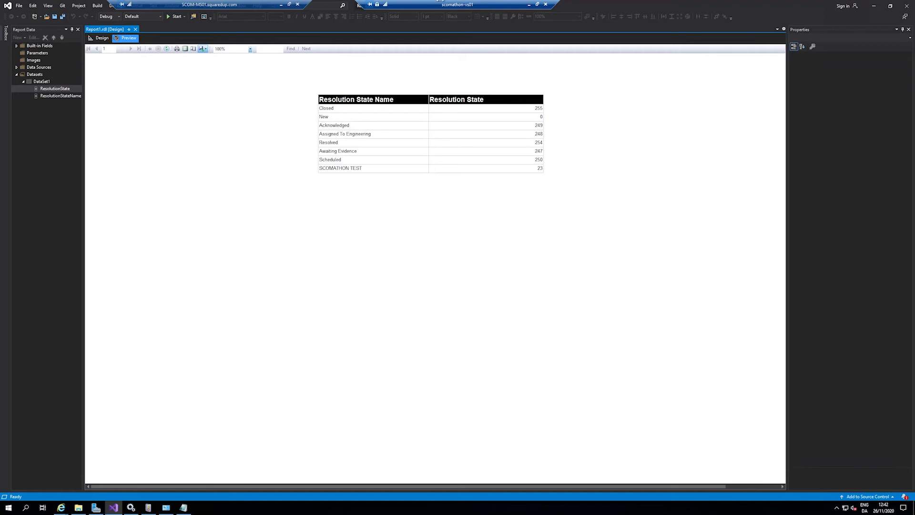
pyautogui.click(205, 49)
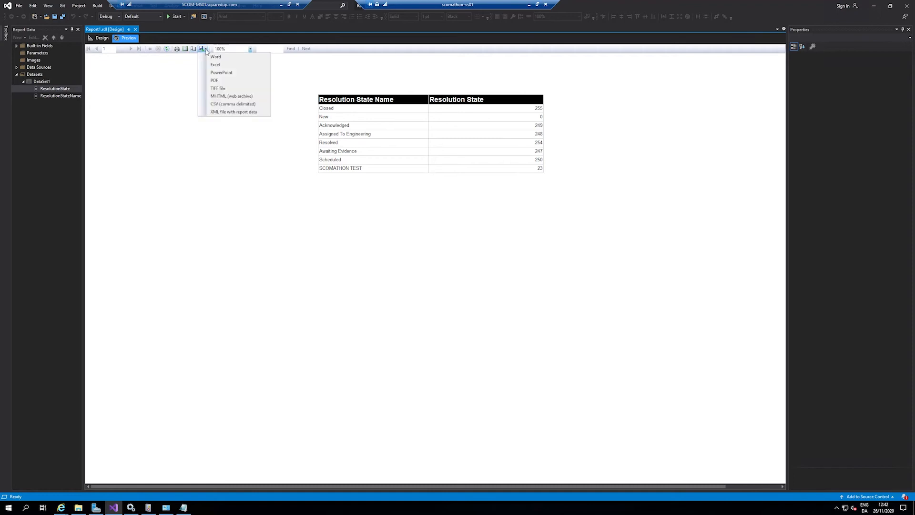
pyautogui.click(202, 186)
pyautogui.click(100, 37)
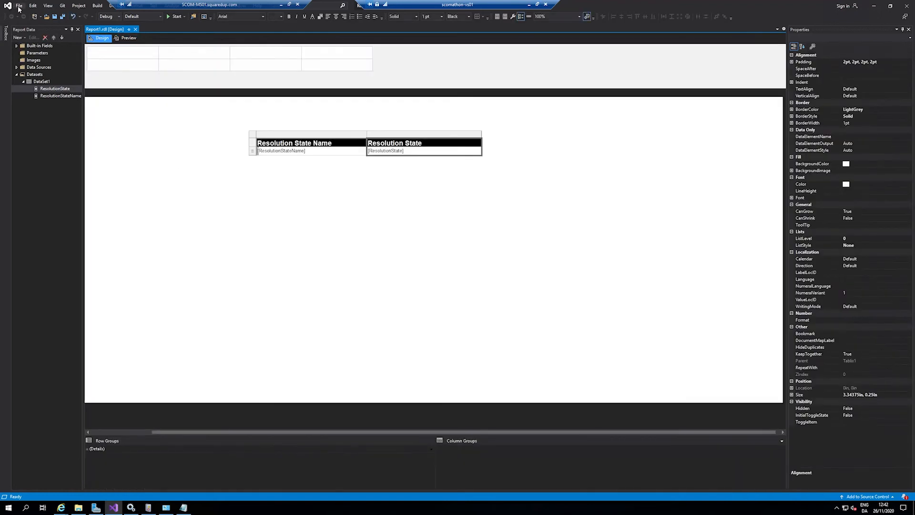
# Step: Save a copy of the report to the Desktop under the name ResolutionState
pyautogui.click(19, 6)
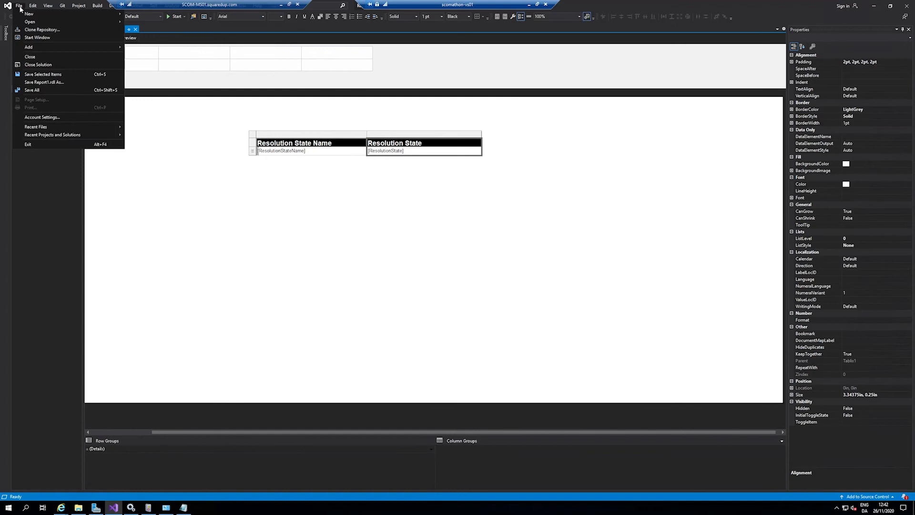
pyautogui.click(65, 82)
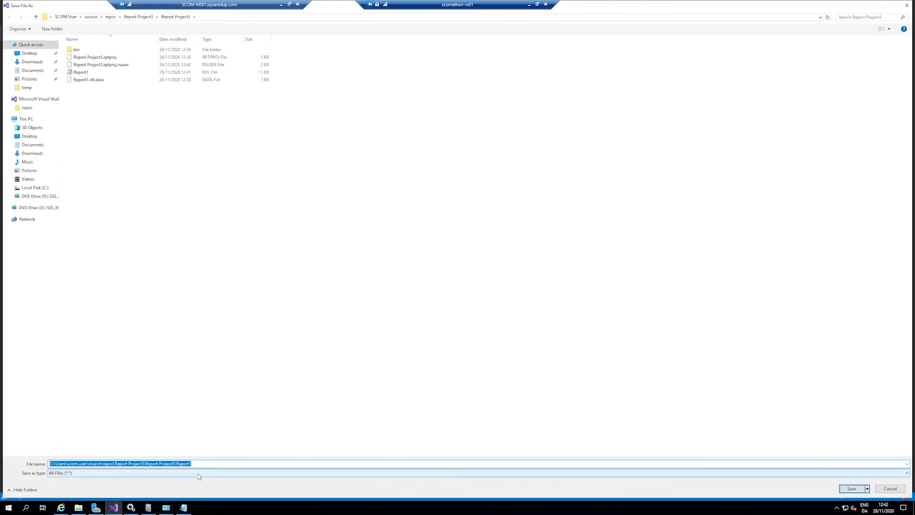
pyautogui.click(228, 463)
pyautogui.press('BackSpace')
pyautogui.press('BackSpace')
pyautogui.press('BackSpace')
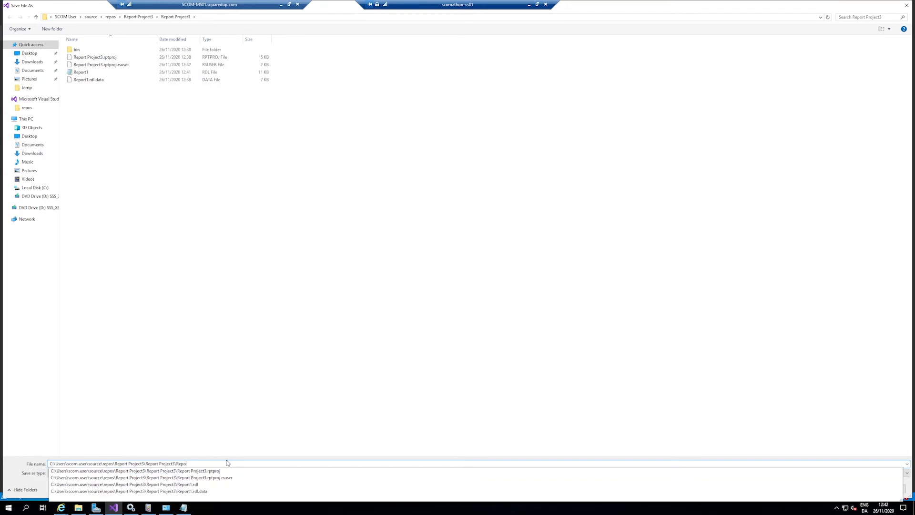
pyautogui.write('esolutionState')
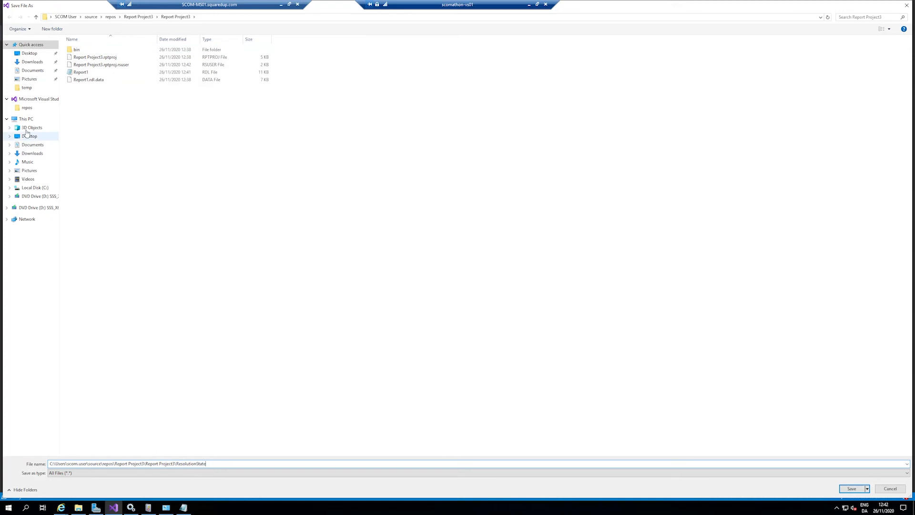
pyautogui.click(31, 138)
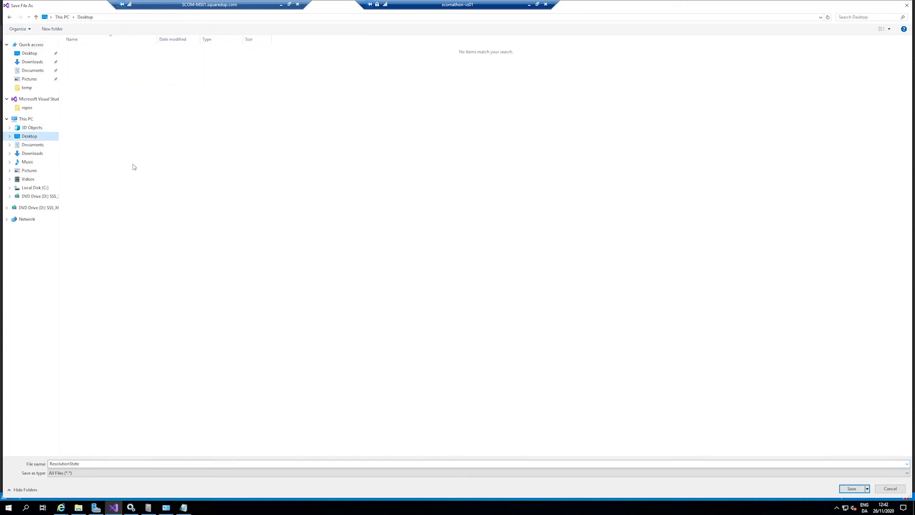
pyautogui.click(852, 489)
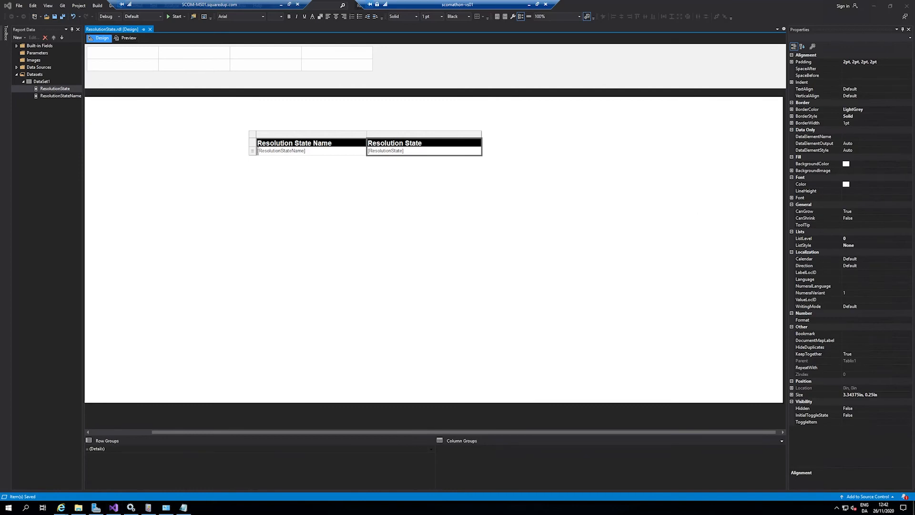
# Step: Open the saved ResolutionState report file from the desktop in Notepad and maximize it to view its XML
pyautogui.click(914, 508)
pyautogui.doubleClick(21, 82)
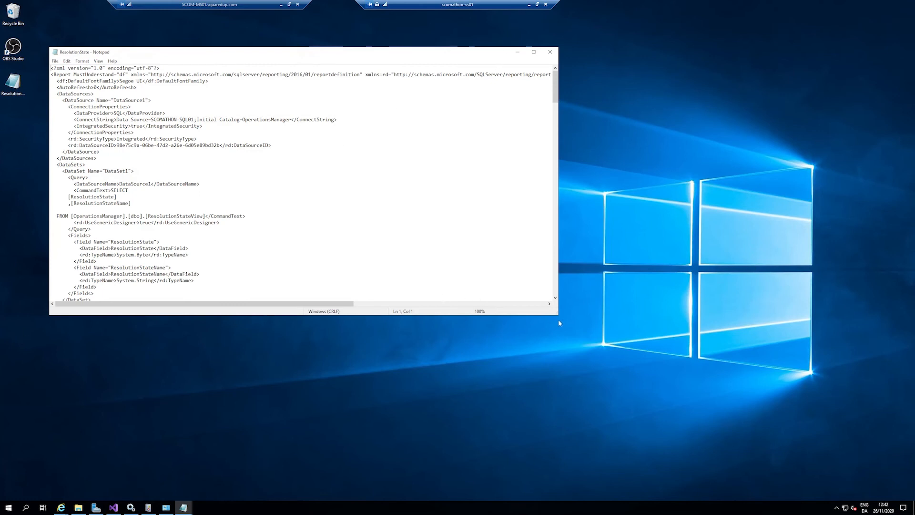
pyautogui.moveTo(560, 313); pyautogui.dragTo(728, 399)
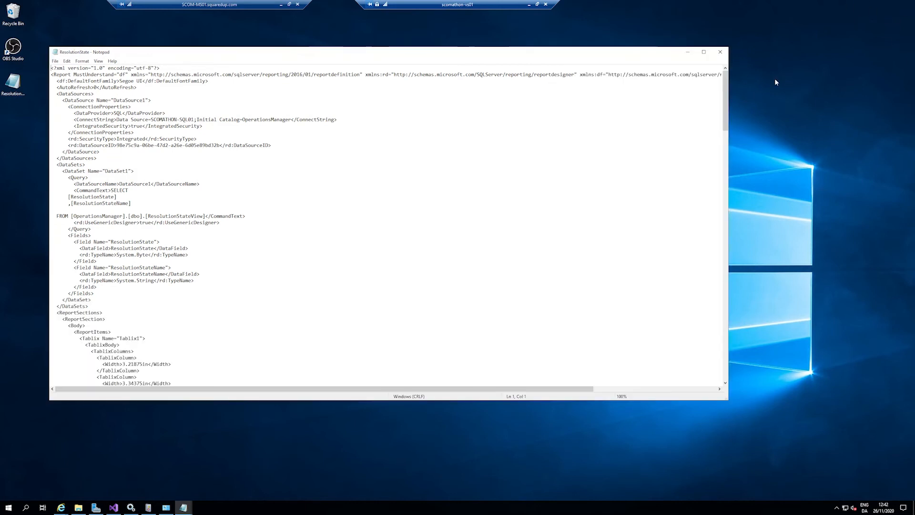
pyautogui.click(708, 54)
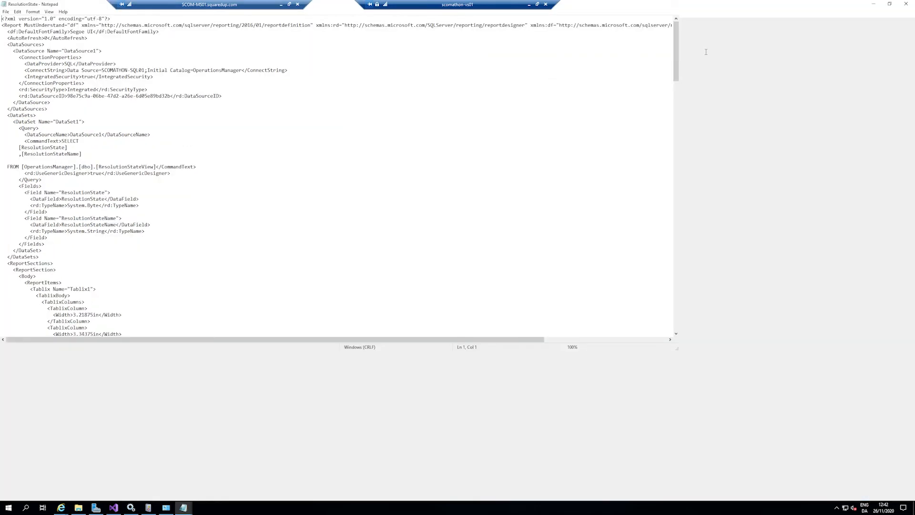
# Step: Highlight the SELECT query inside the CommandText element of the report XML to examine it
pyautogui.rightClick(498, 255)
pyautogui.tripleClick(217, 179)
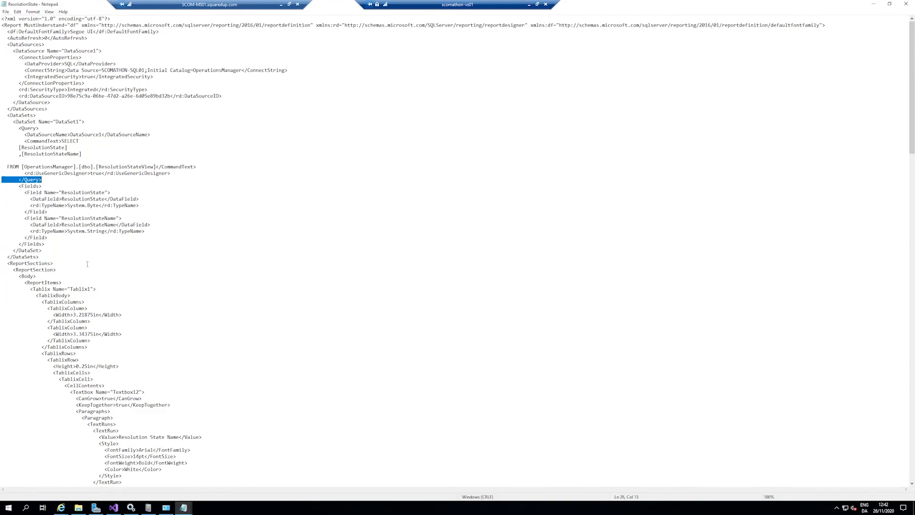
pyautogui.click(114, 212)
pyautogui.moveTo(158, 166); pyautogui.dragTo(62, 141)
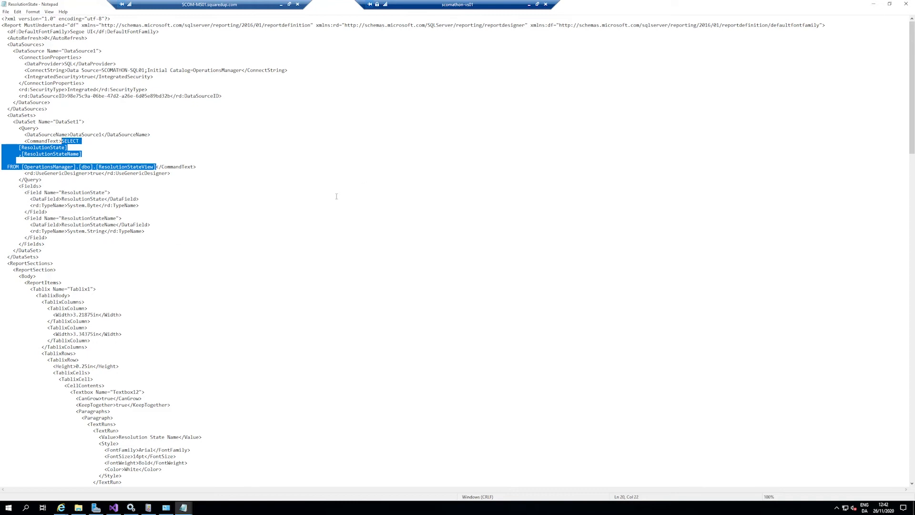
pyautogui.moveTo(337, 197); pyautogui.dragTo(329, 204)
# Step: Look through the tablix and textbox definitions in the rest of the report XML, and close the file
pyautogui.scroll(-11, 267, 180)
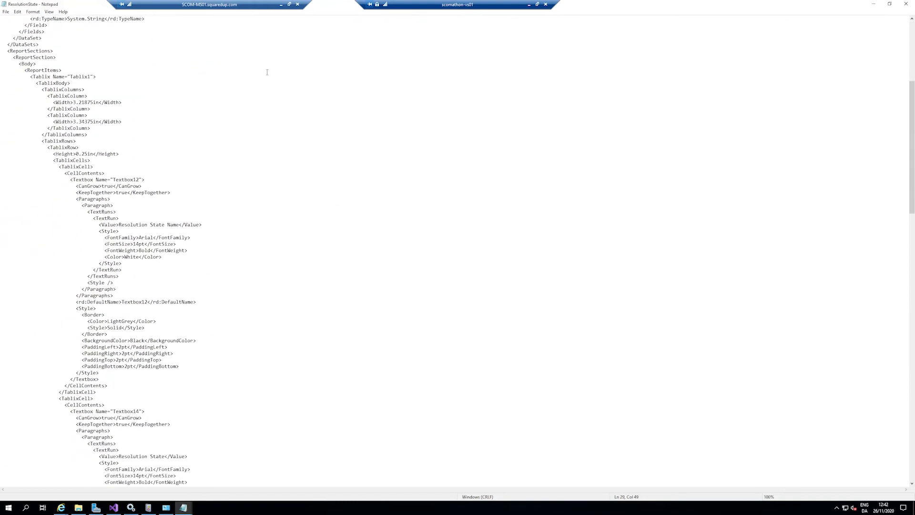
pyautogui.scroll(-14, 267, 72)
pyautogui.scroll(-20, 287, 403)
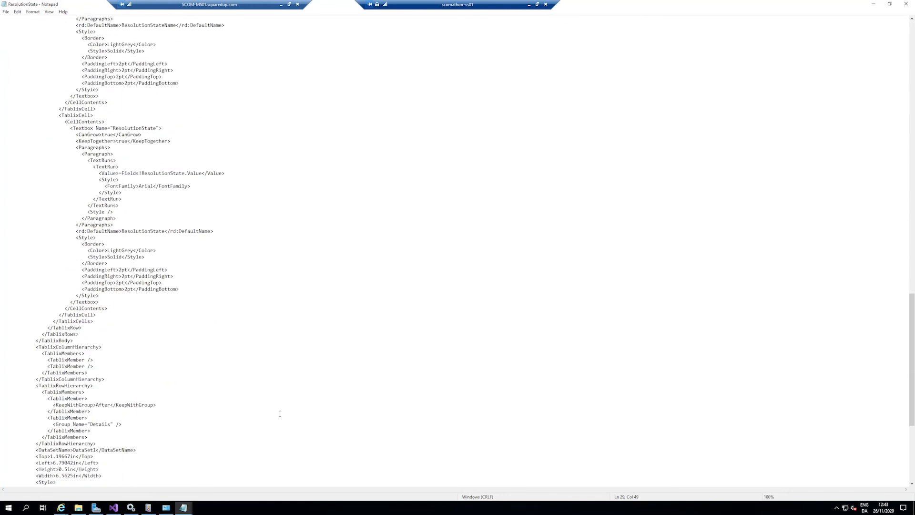
pyautogui.scroll(-10, 279, 414)
pyautogui.scroll(14, 267, 418)
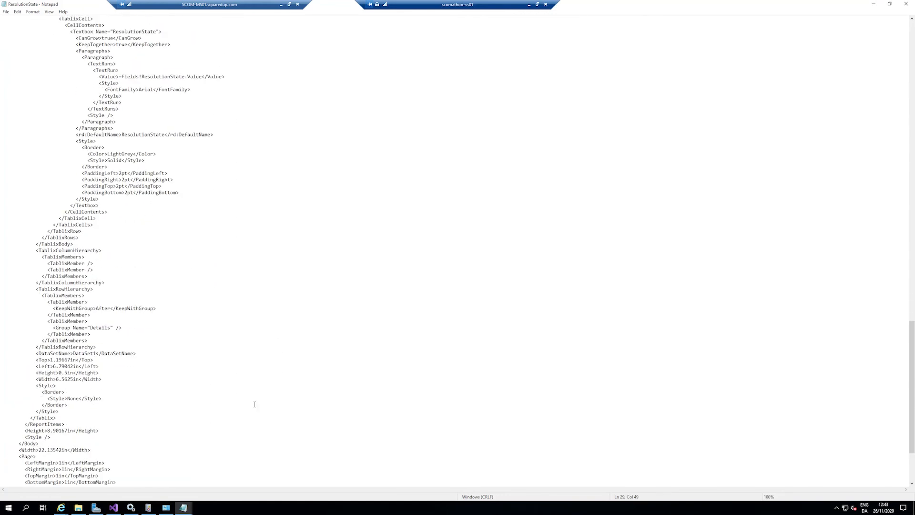
pyautogui.click(904, 4)
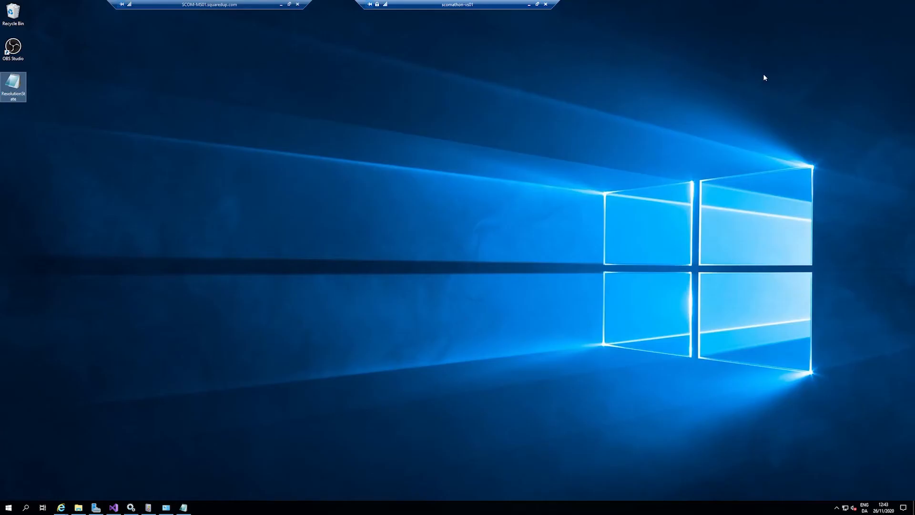
# Step: Copy the ResolutionState report file from the scomathon-vs01 desktop and paste it onto the SCOM-MS01 desktop
pyautogui.rightClick(24, 89)
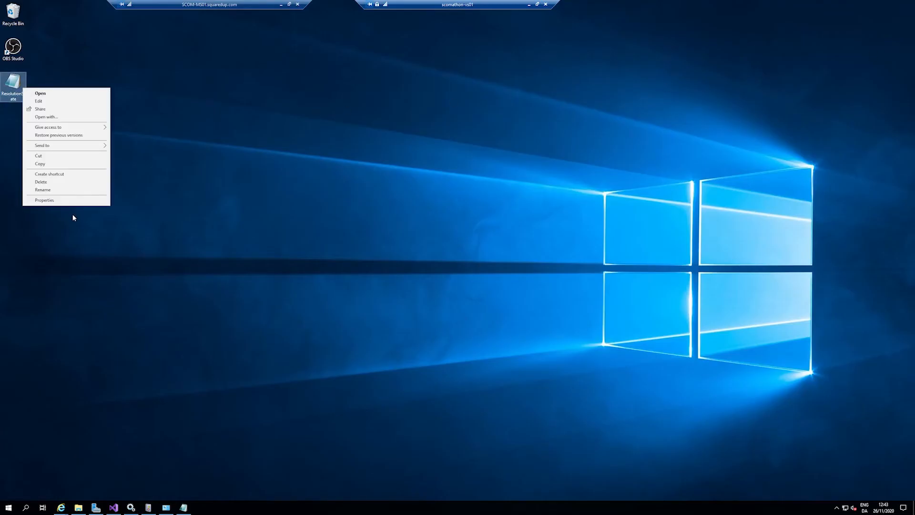
pyautogui.click(69, 164)
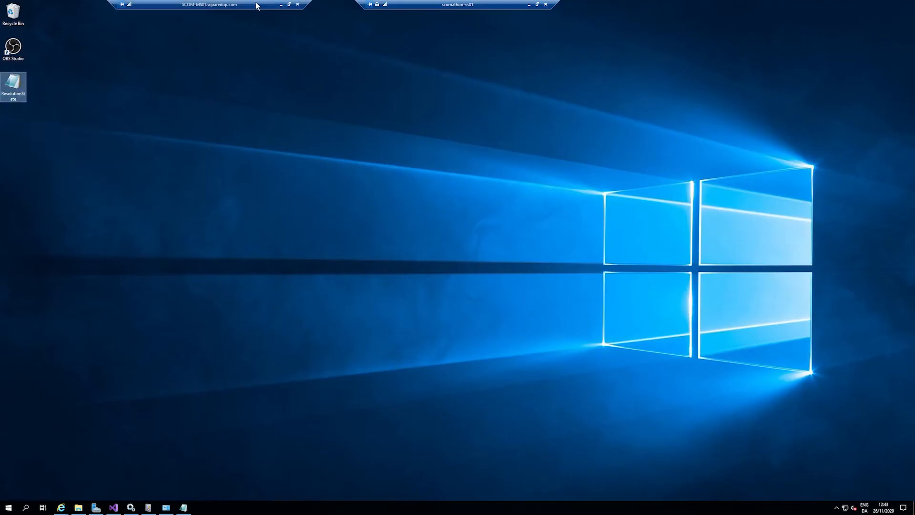
pyautogui.click(529, 4)
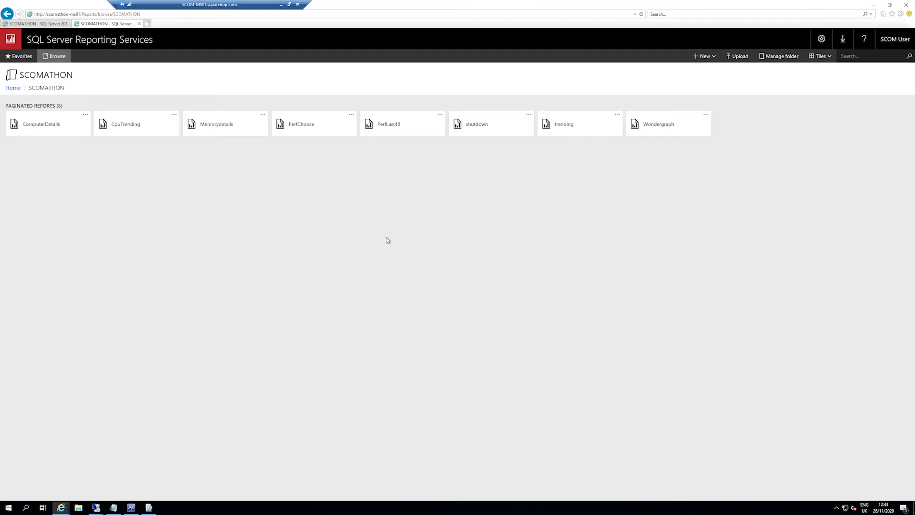
pyautogui.click(874, 4)
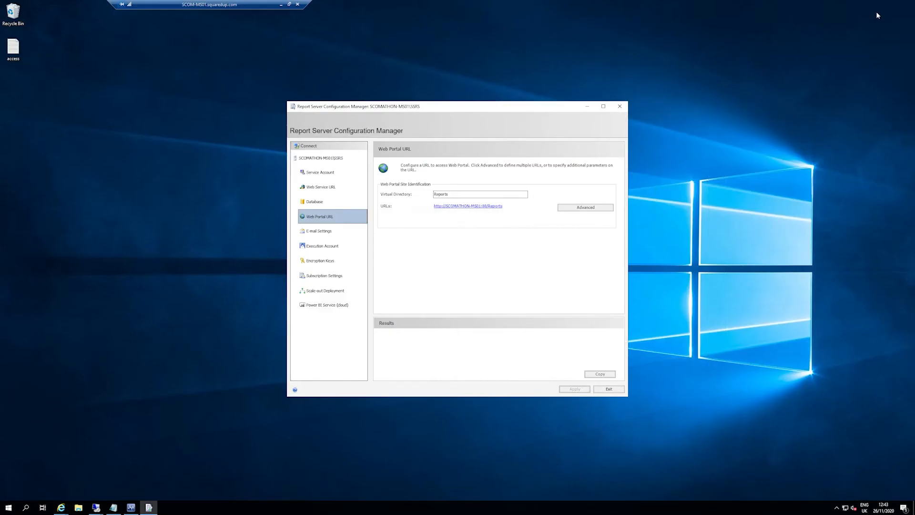
pyautogui.click(590, 107)
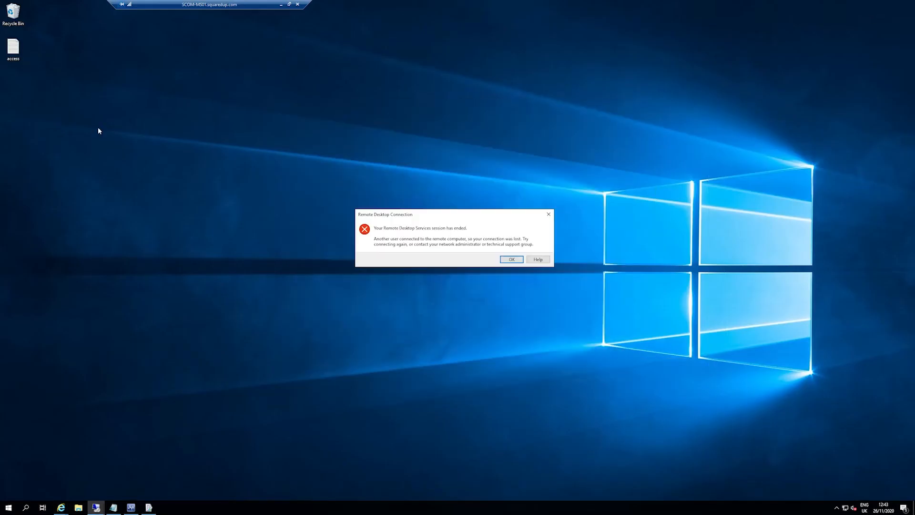
pyautogui.click(510, 260)
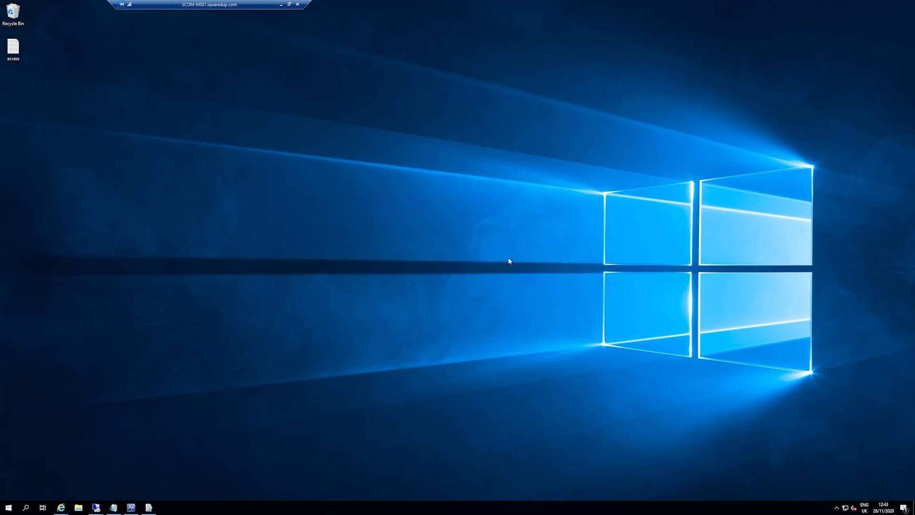
pyautogui.rightClick(202, 110)
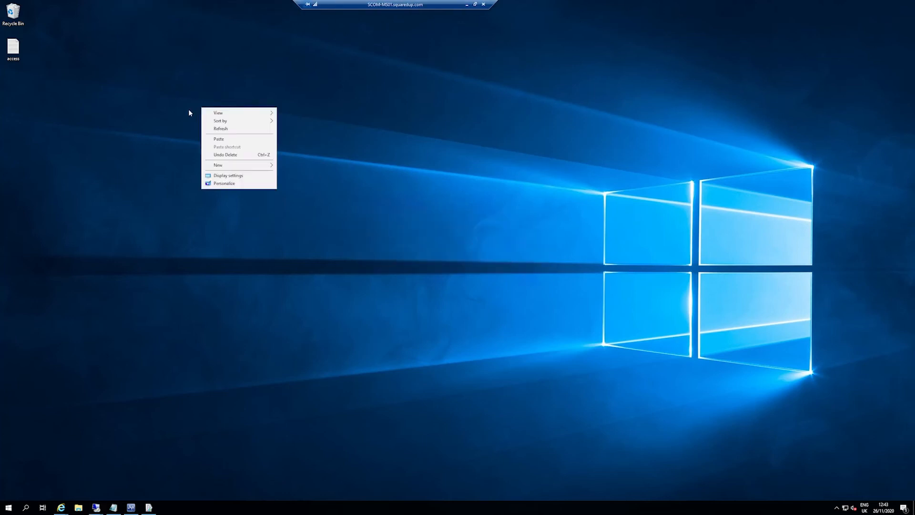
pyautogui.click(224, 139)
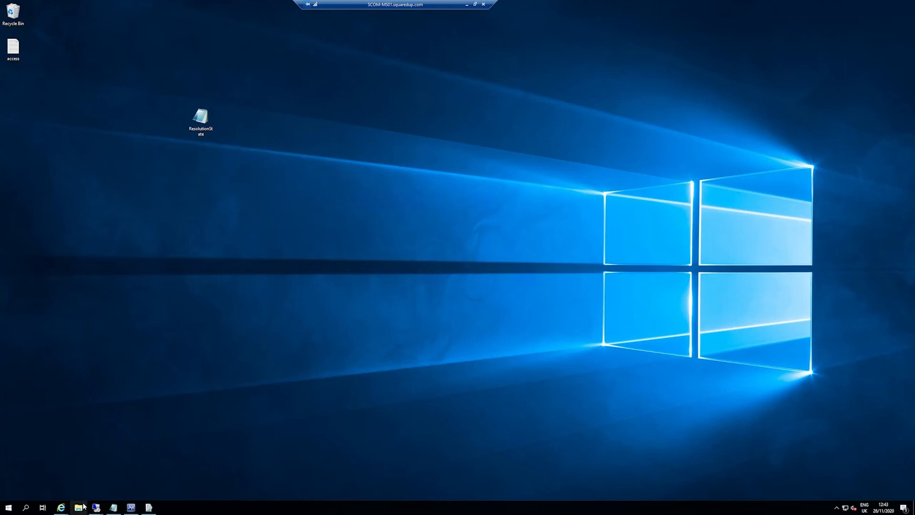
# Step: Switch back to the SCOMATHON folder of the SQL Server Reporting Services portal in Internet Explorer
pyautogui.moveTo(96, 507)
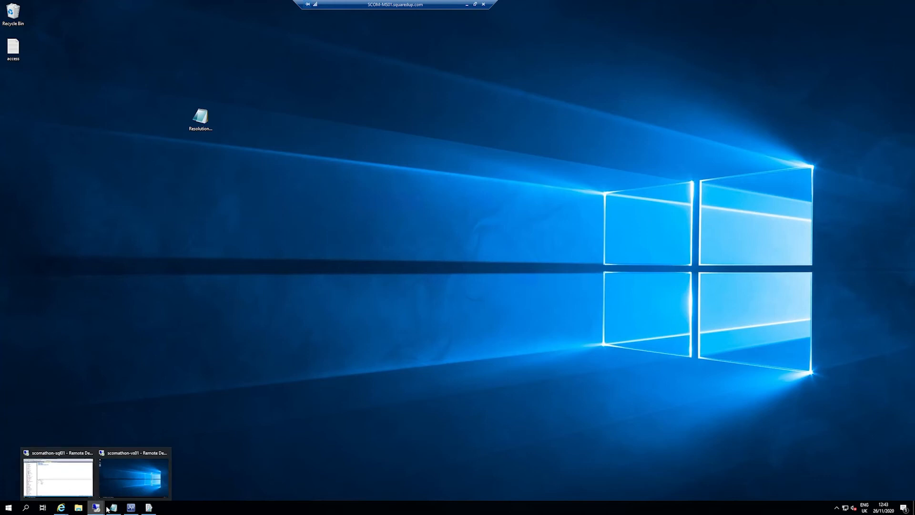
pyautogui.click(149, 508)
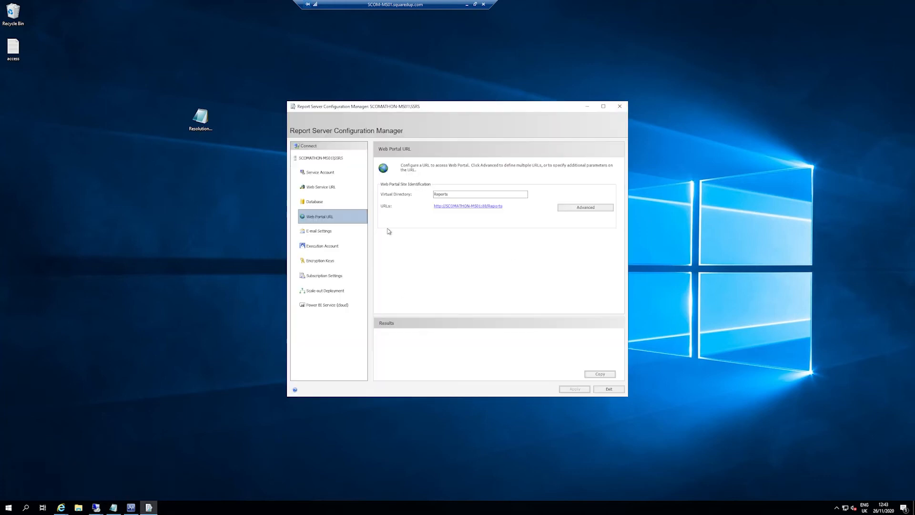
pyautogui.click(60, 508)
pyautogui.press('super+Tab')
pyautogui.click(123, 490)
pyautogui.moveTo(61, 508)
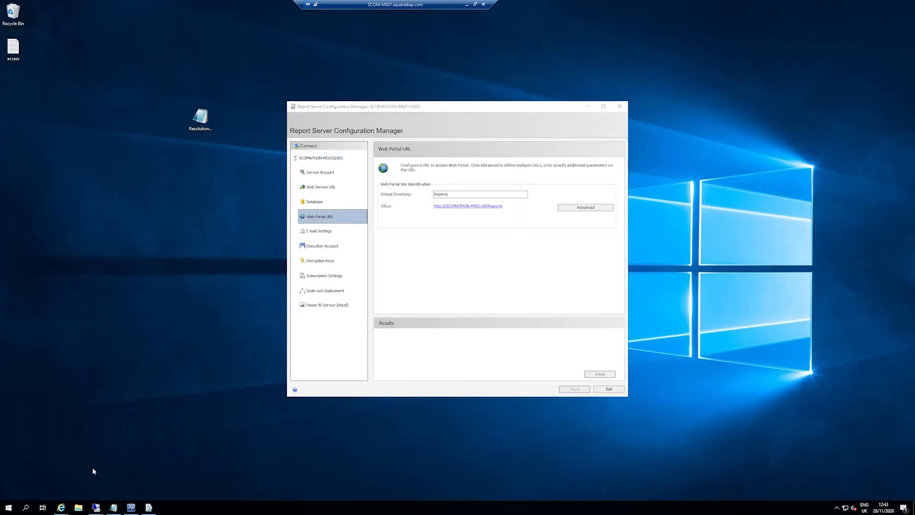
pyautogui.click(92, 467)
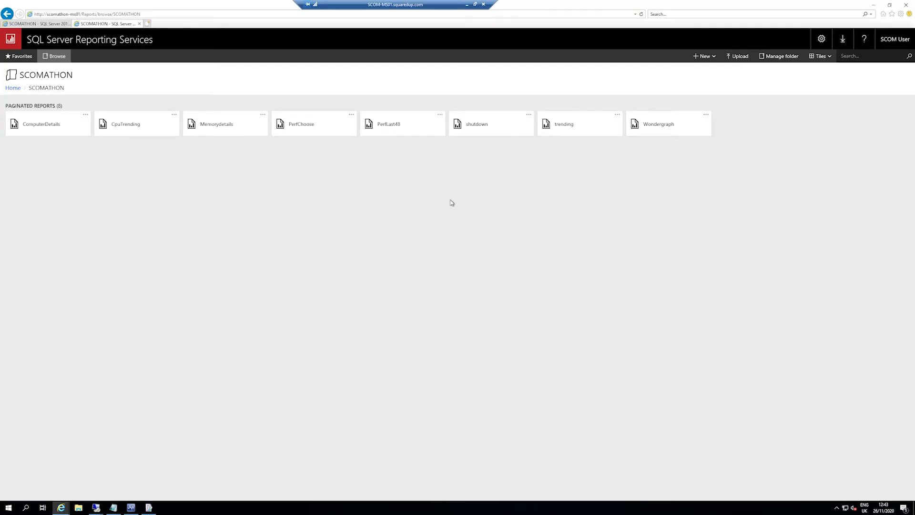
# Step: Upload the ResolutionState report file from the Desktop to the SCOMATHON folder
pyautogui.click(735, 57)
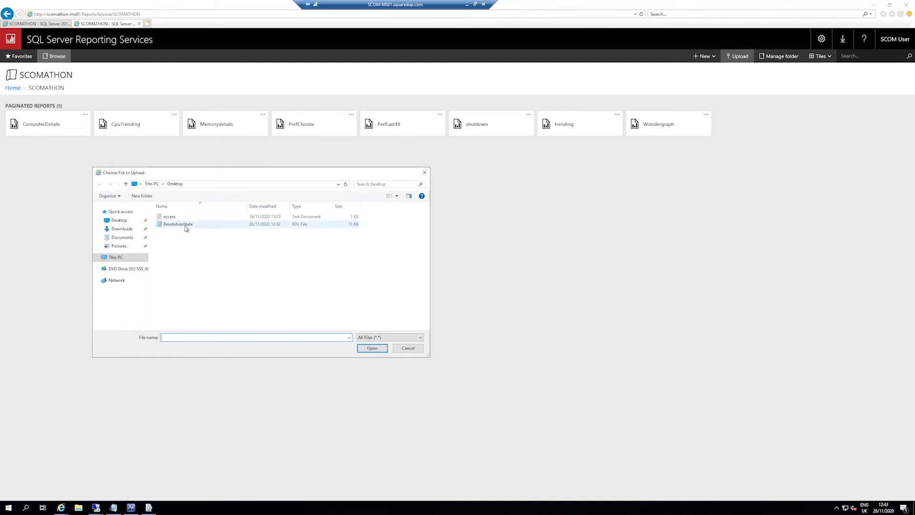
pyautogui.click(186, 227)
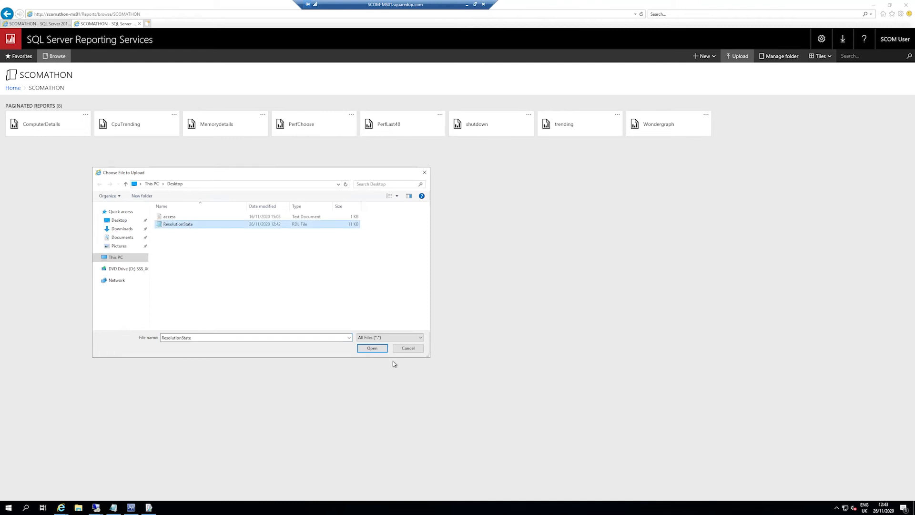
pyautogui.click(372, 348)
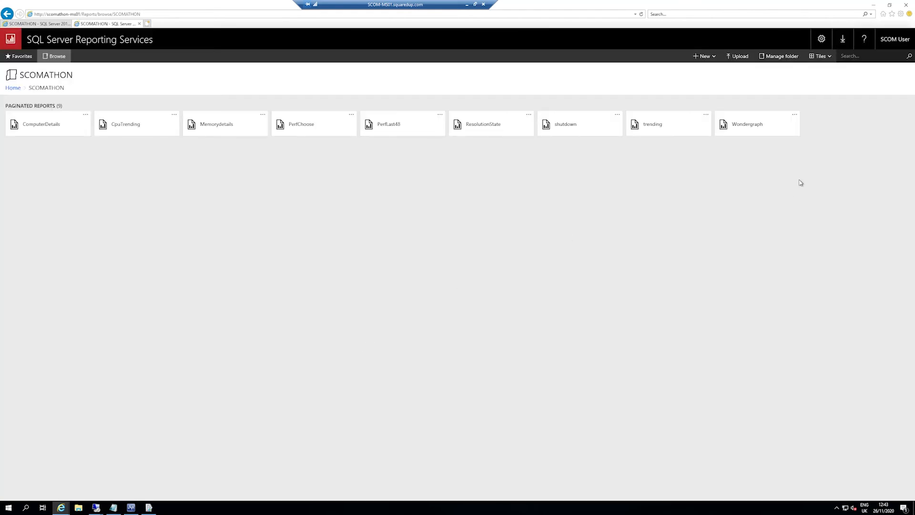
# Step: Open the uploaded ResolutionState report in the portal and select its full web address
pyautogui.click(489, 123)
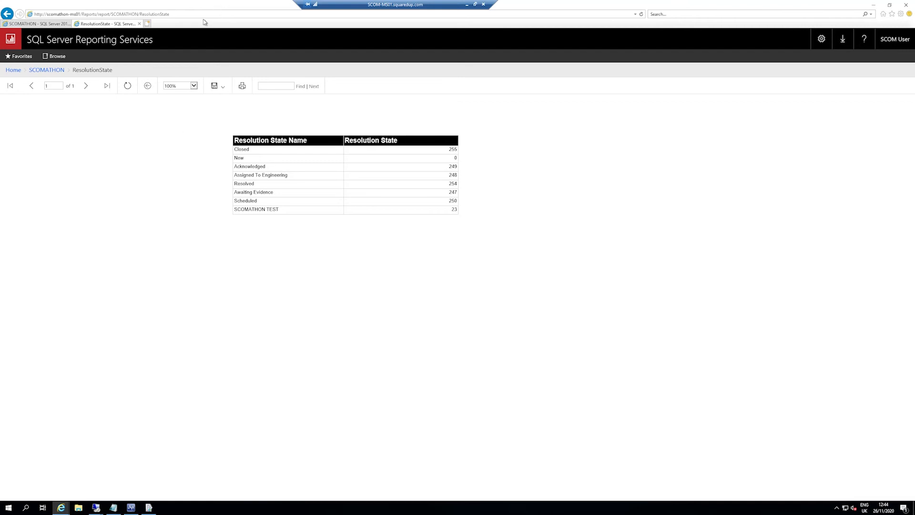
pyautogui.click(178, 15)
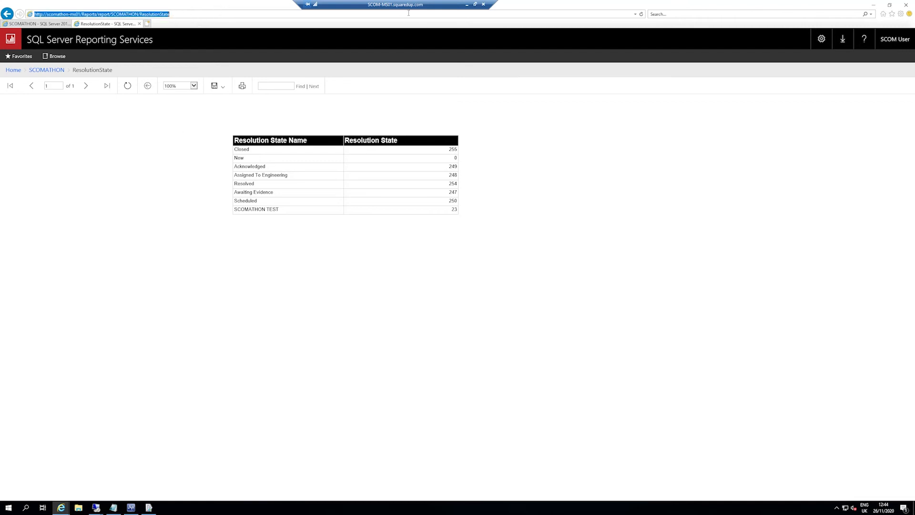